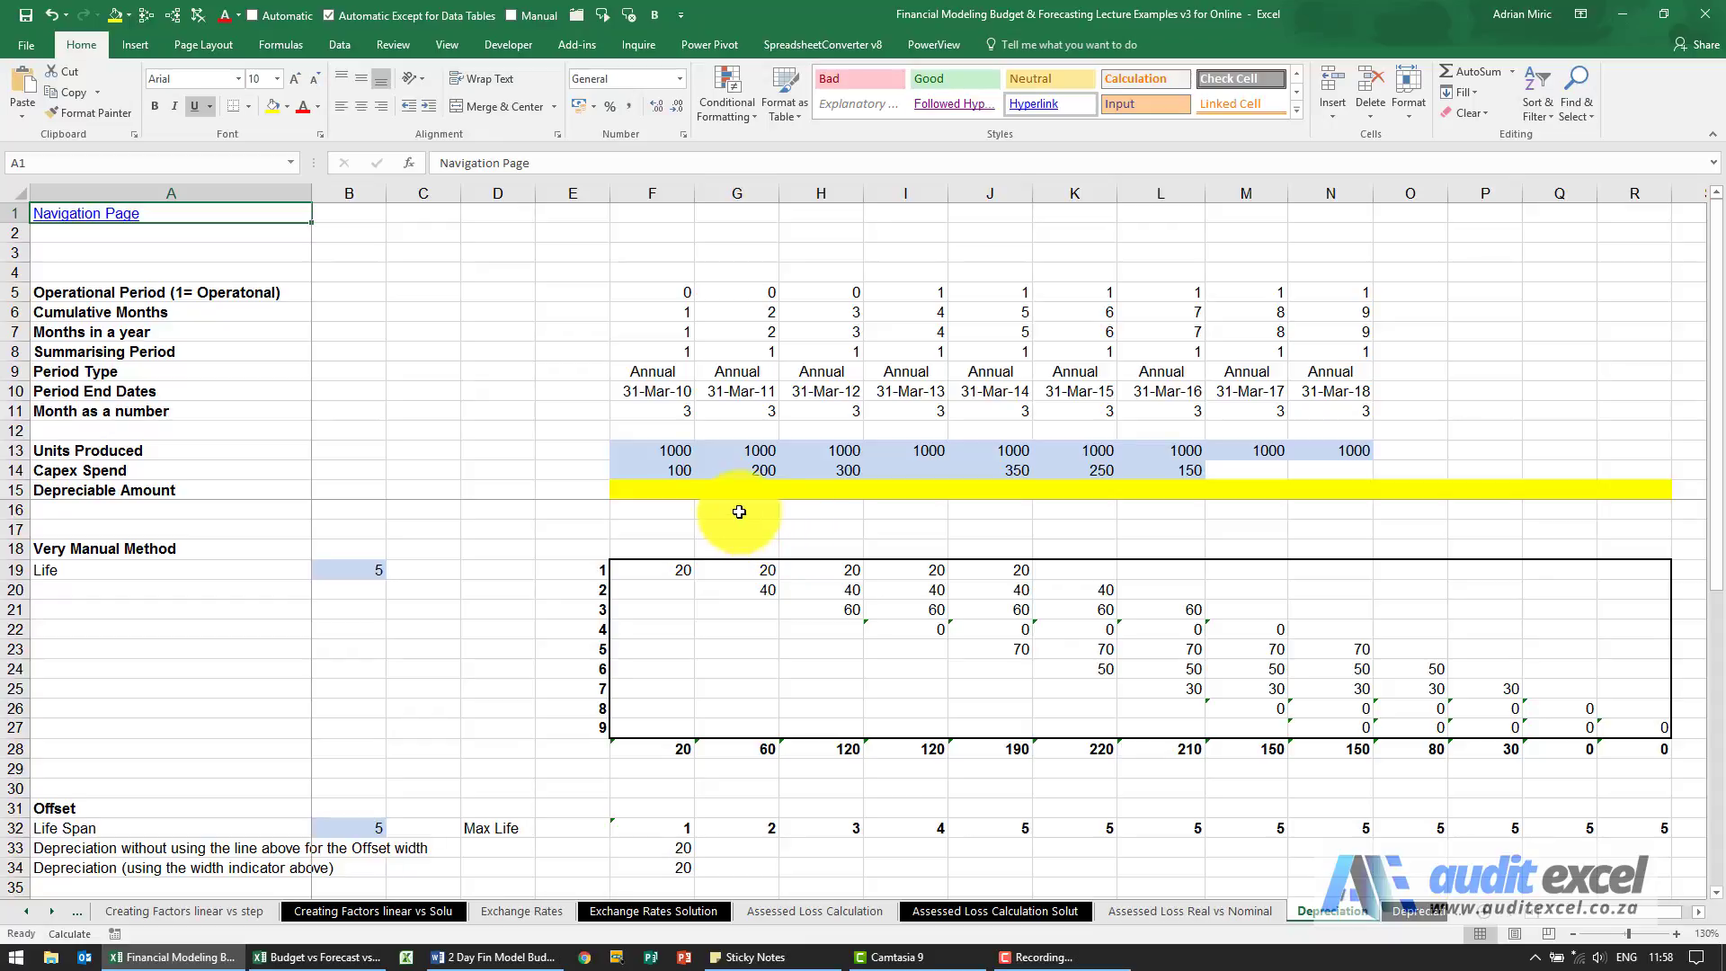
Examine the yearly Capex Spend inputs in row 14, from F14 through L14.
{"action": "left_click", "coordinate": [653, 473]}
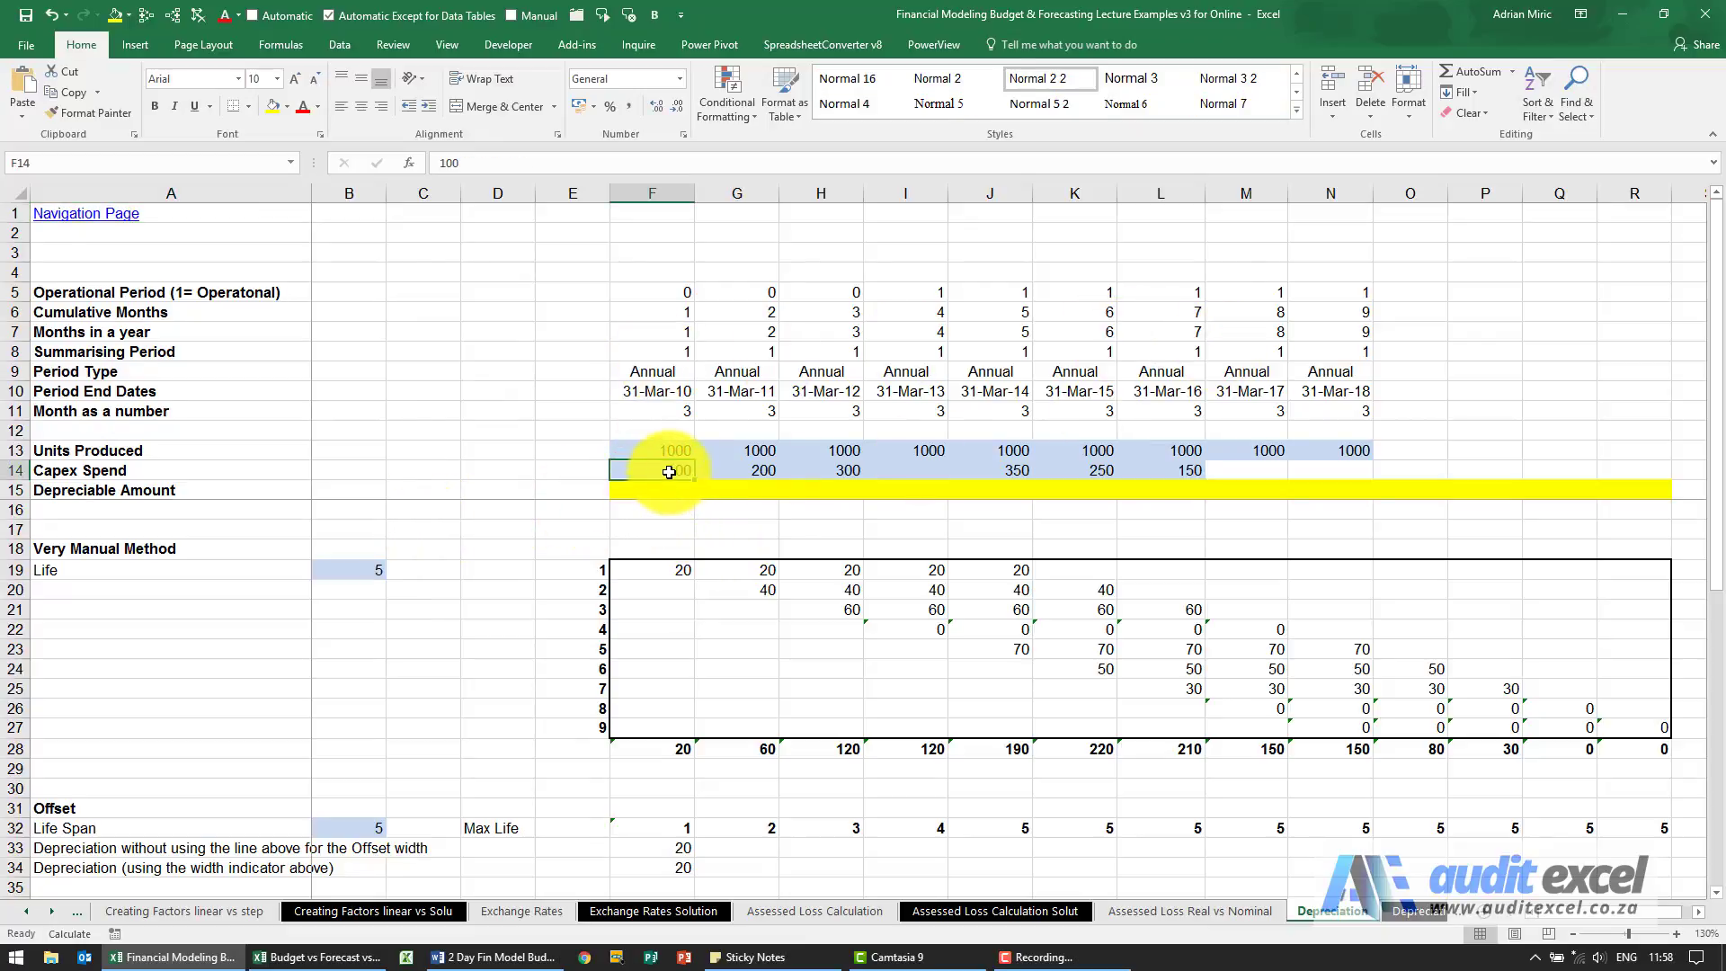
{"action": "left_click", "coordinate": [739, 470]}
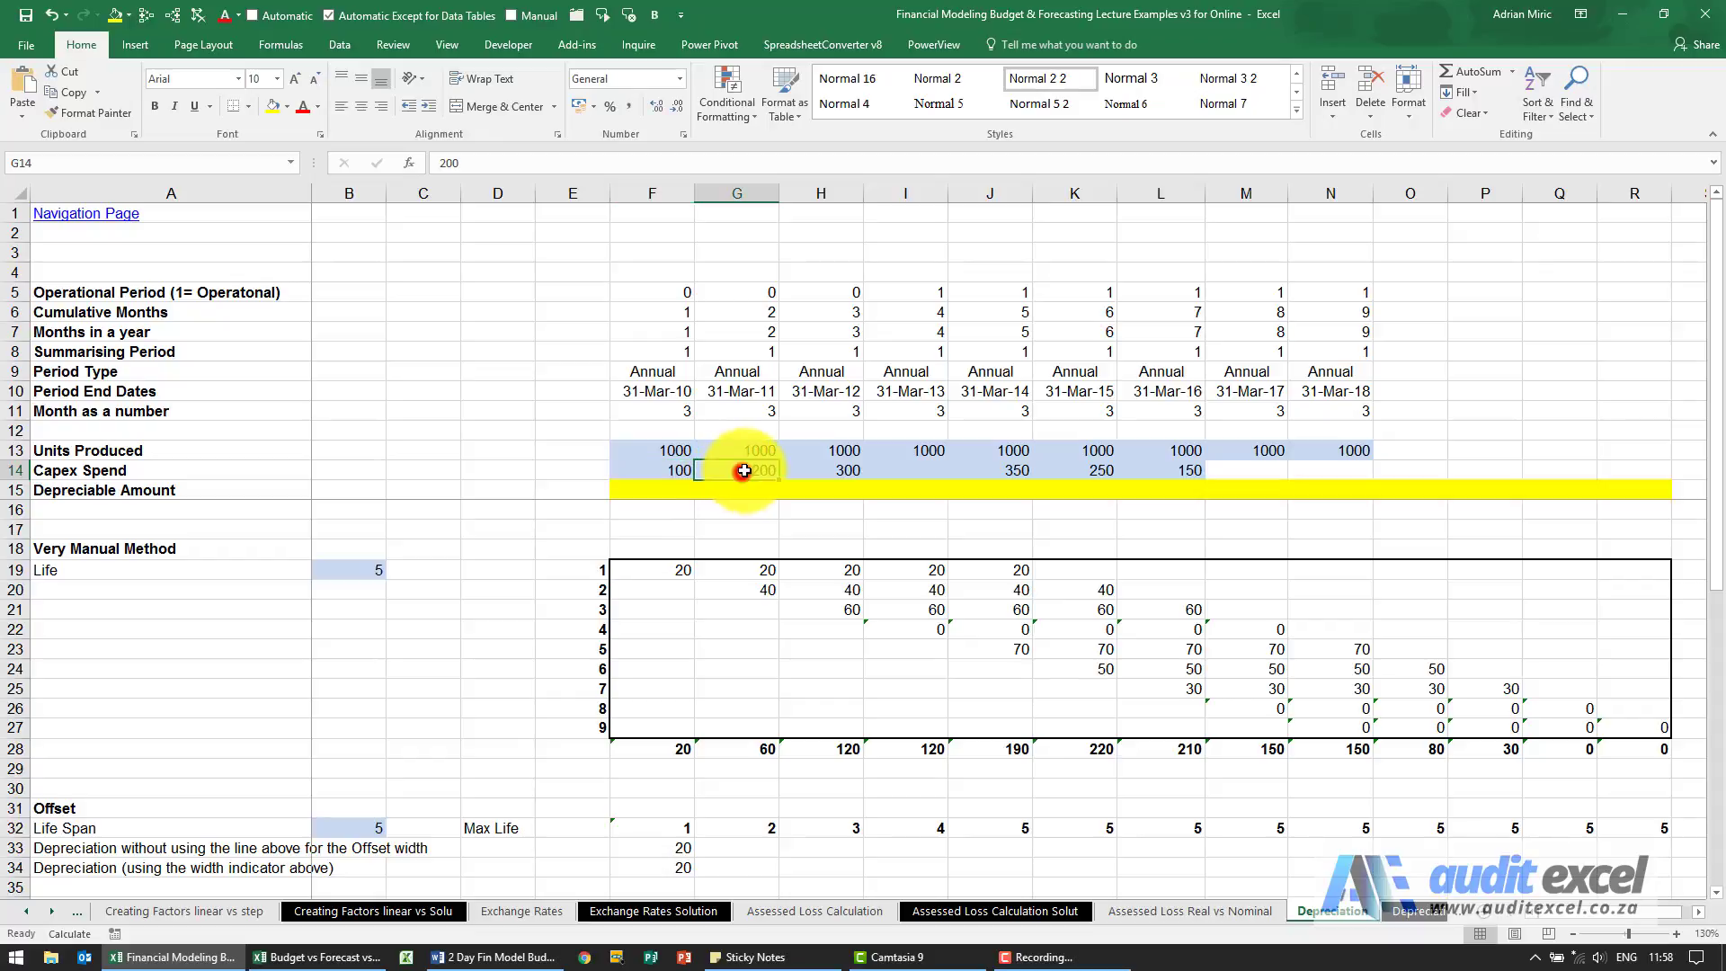
{"action": "left_click", "coordinate": [817, 468]}
{"action": "left_click", "coordinate": [990, 471]}
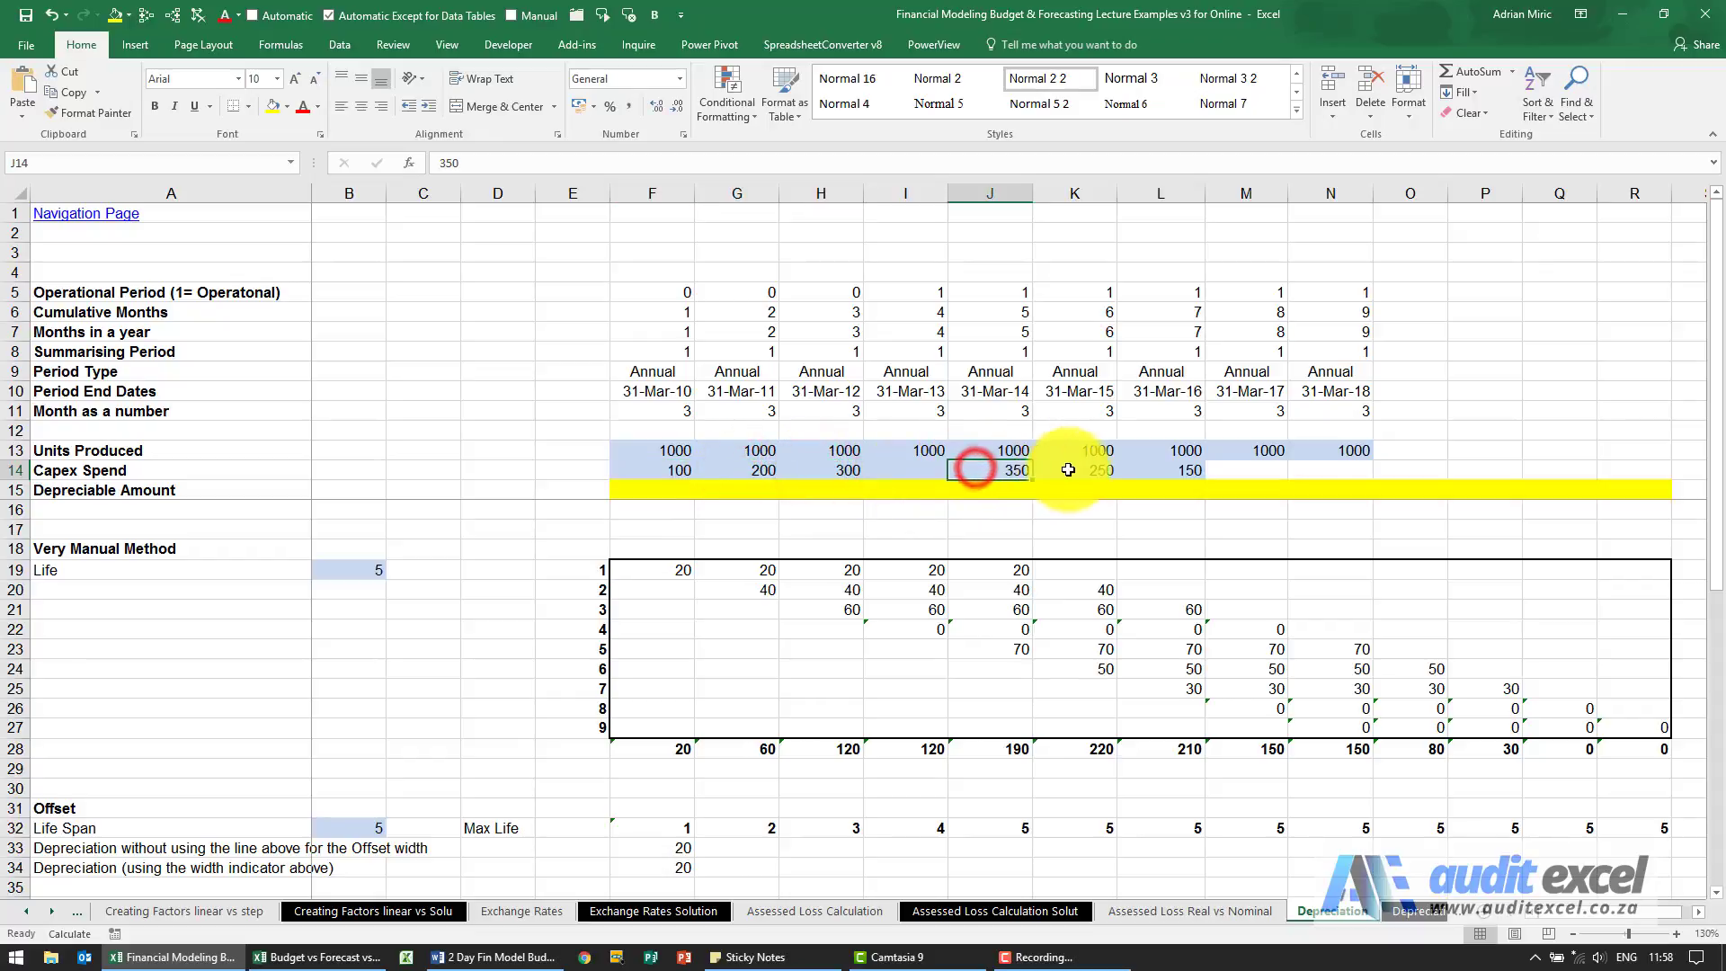
{"action": "left_click", "coordinate": [1079, 470]}
{"action": "left_click", "coordinate": [1184, 469]}
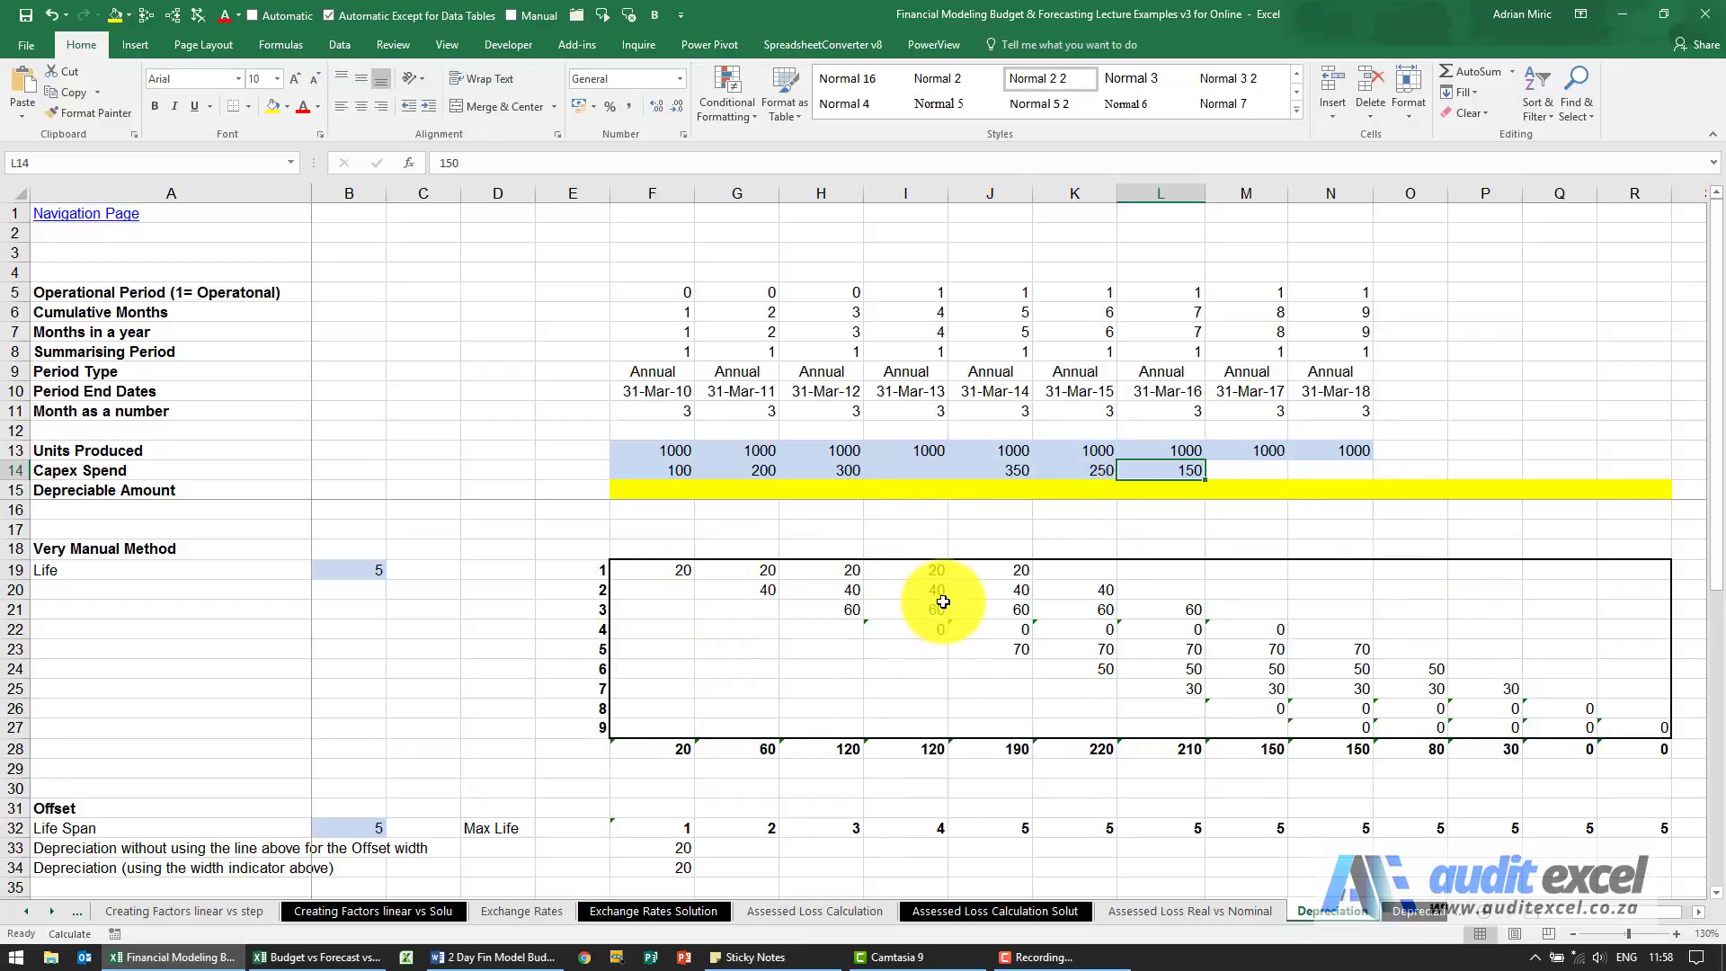
Trace the precedents of the first depreciation cell, F19, in the Very Manual Method schedule.
{"action": "left_click", "coordinate": [575, 570]}
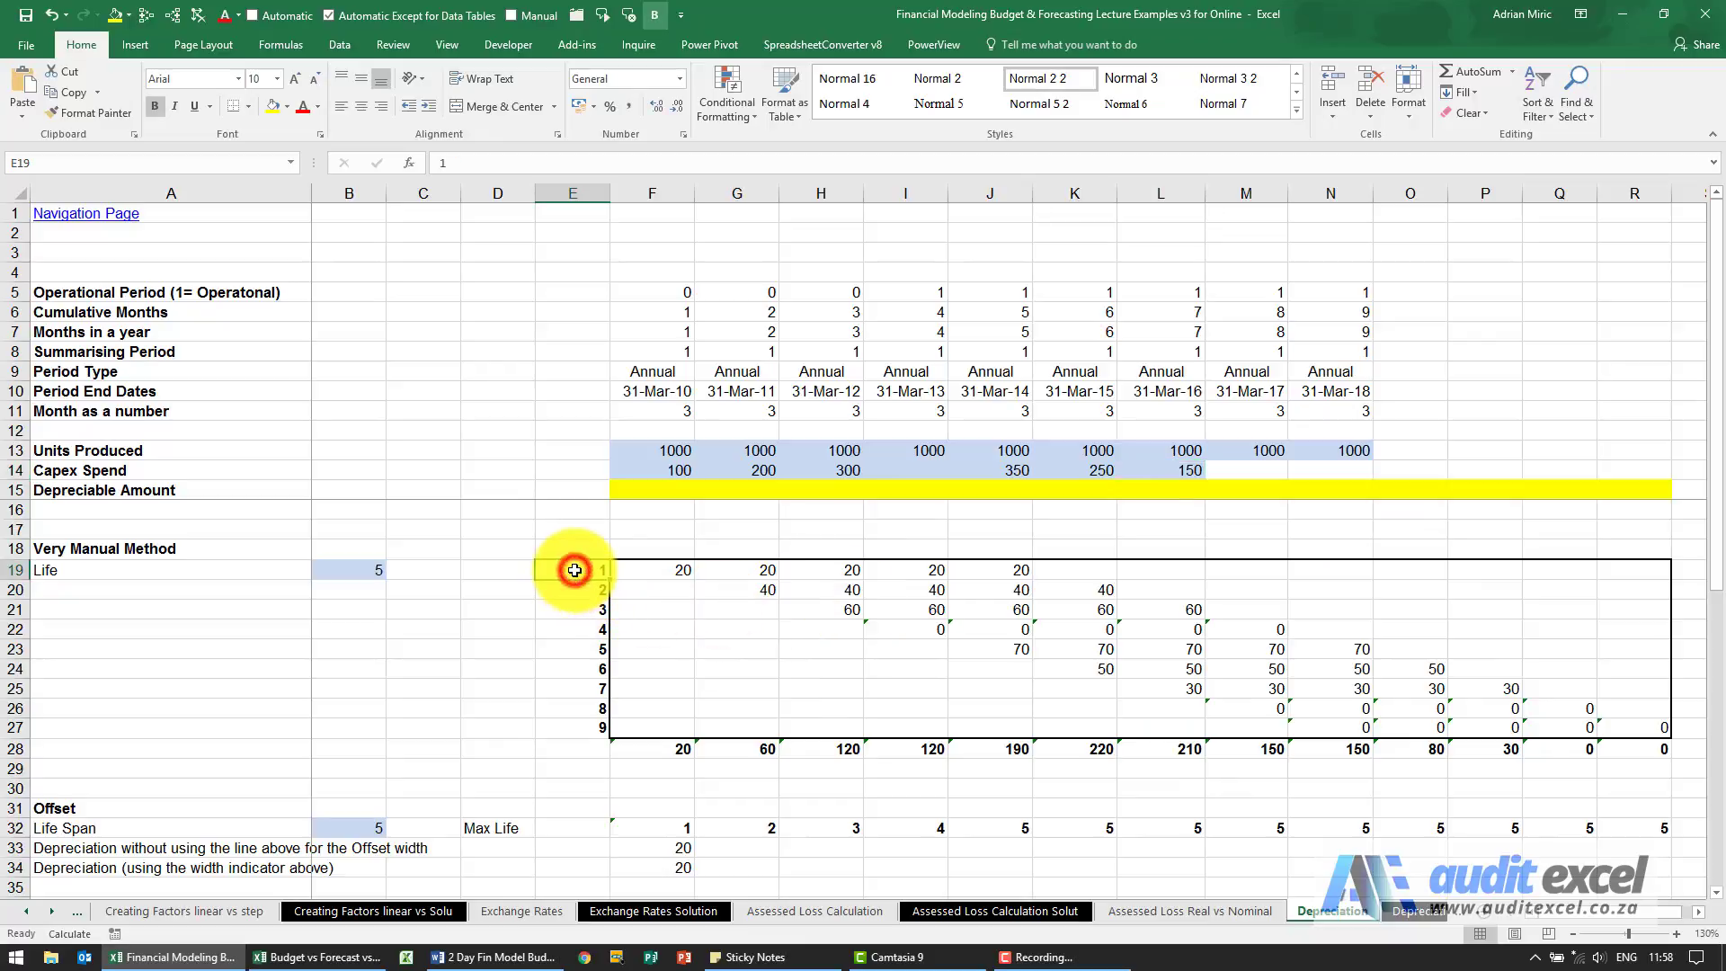
{"action": "left_click", "coordinate": [641, 570]}
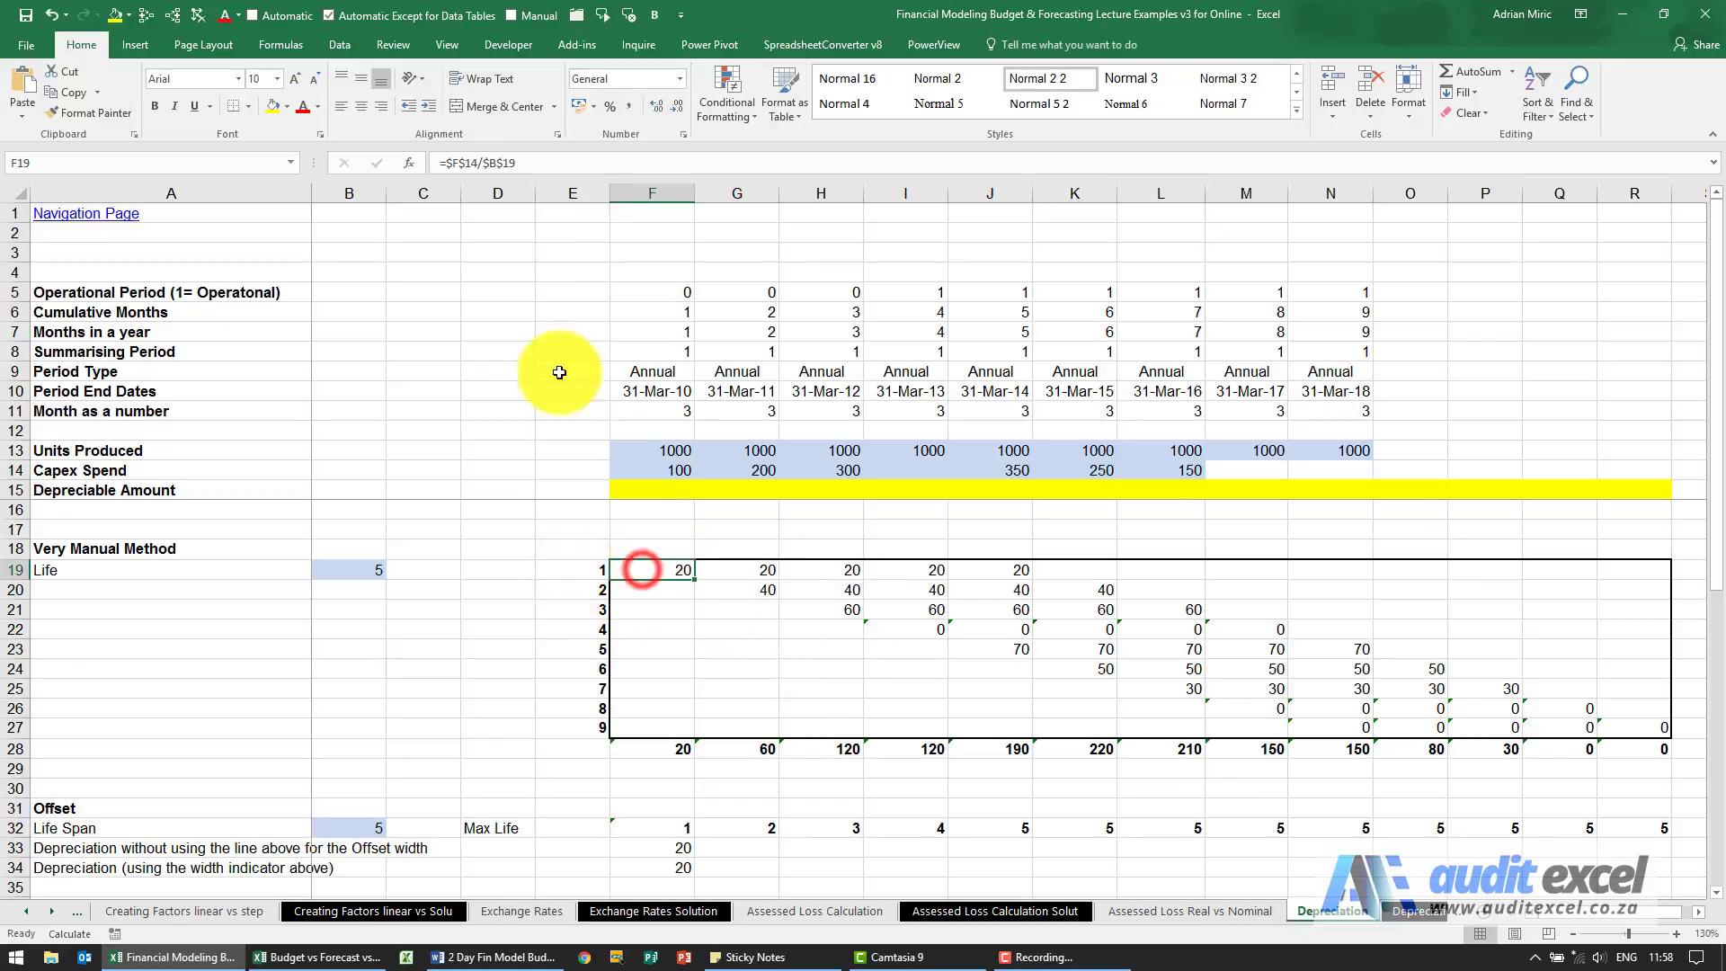
{"action": "left_click", "coordinate": [146, 16]}
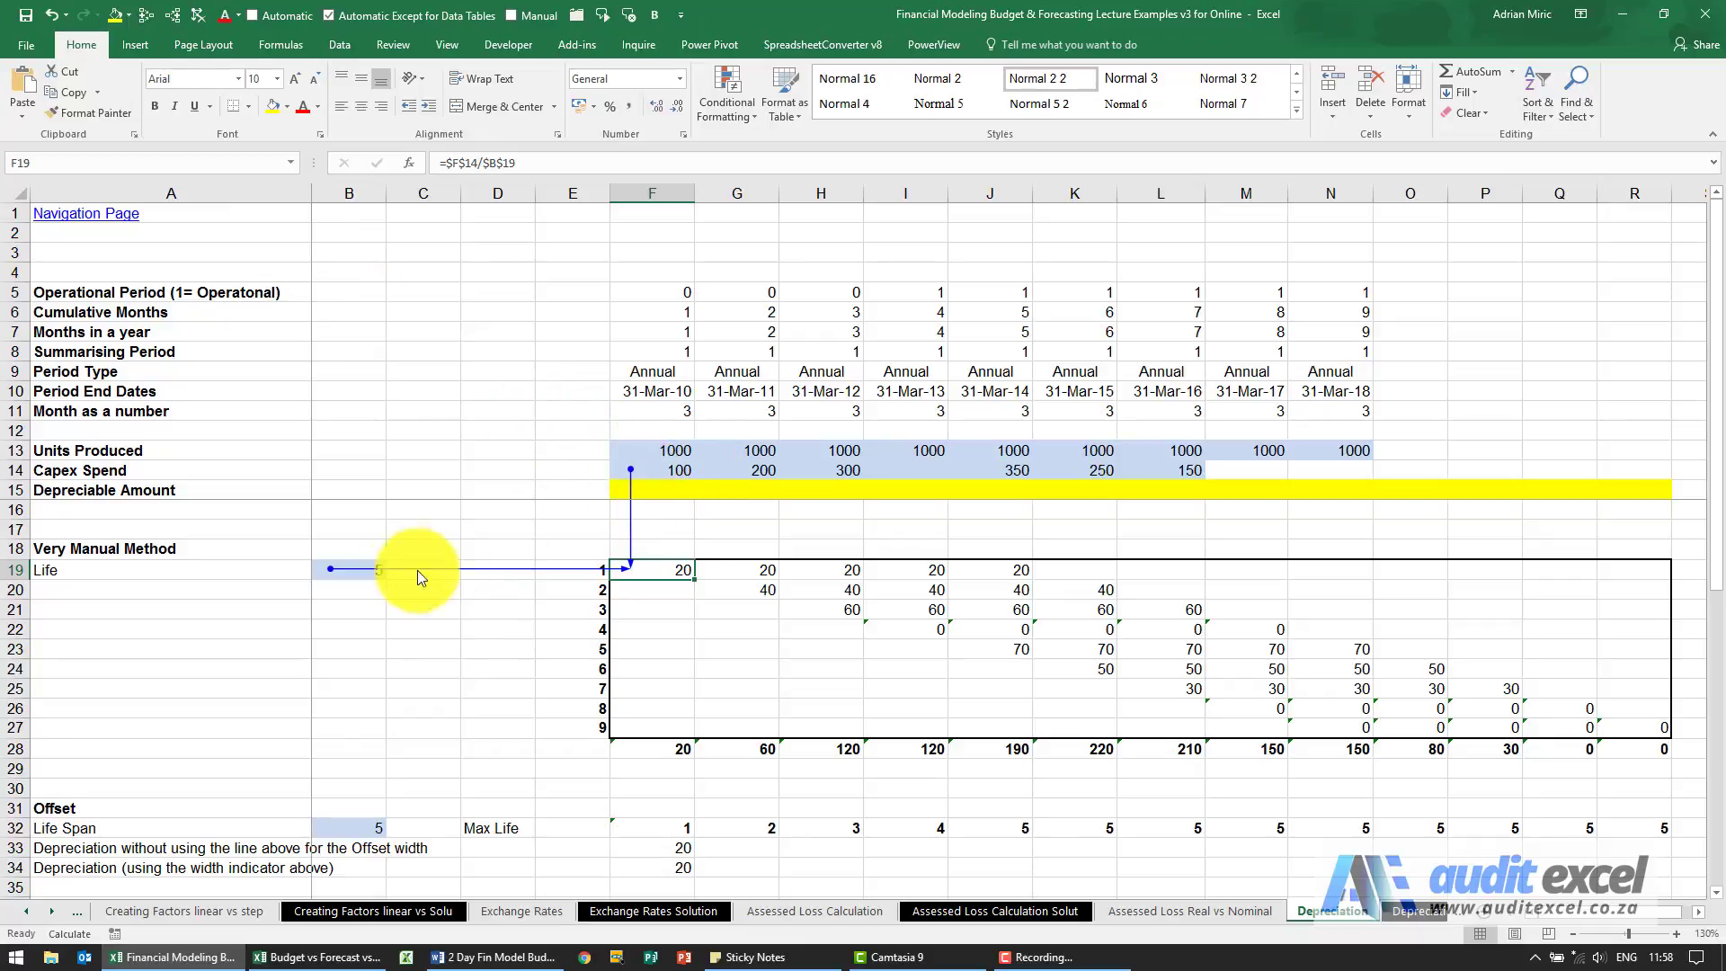
Examine the year 1 depreciation formulas across F19:J19.
{"action": "left_click", "coordinate": [732, 569]}
{"action": "left_click", "coordinate": [812, 568]}
{"action": "left_click", "coordinate": [896, 569]}
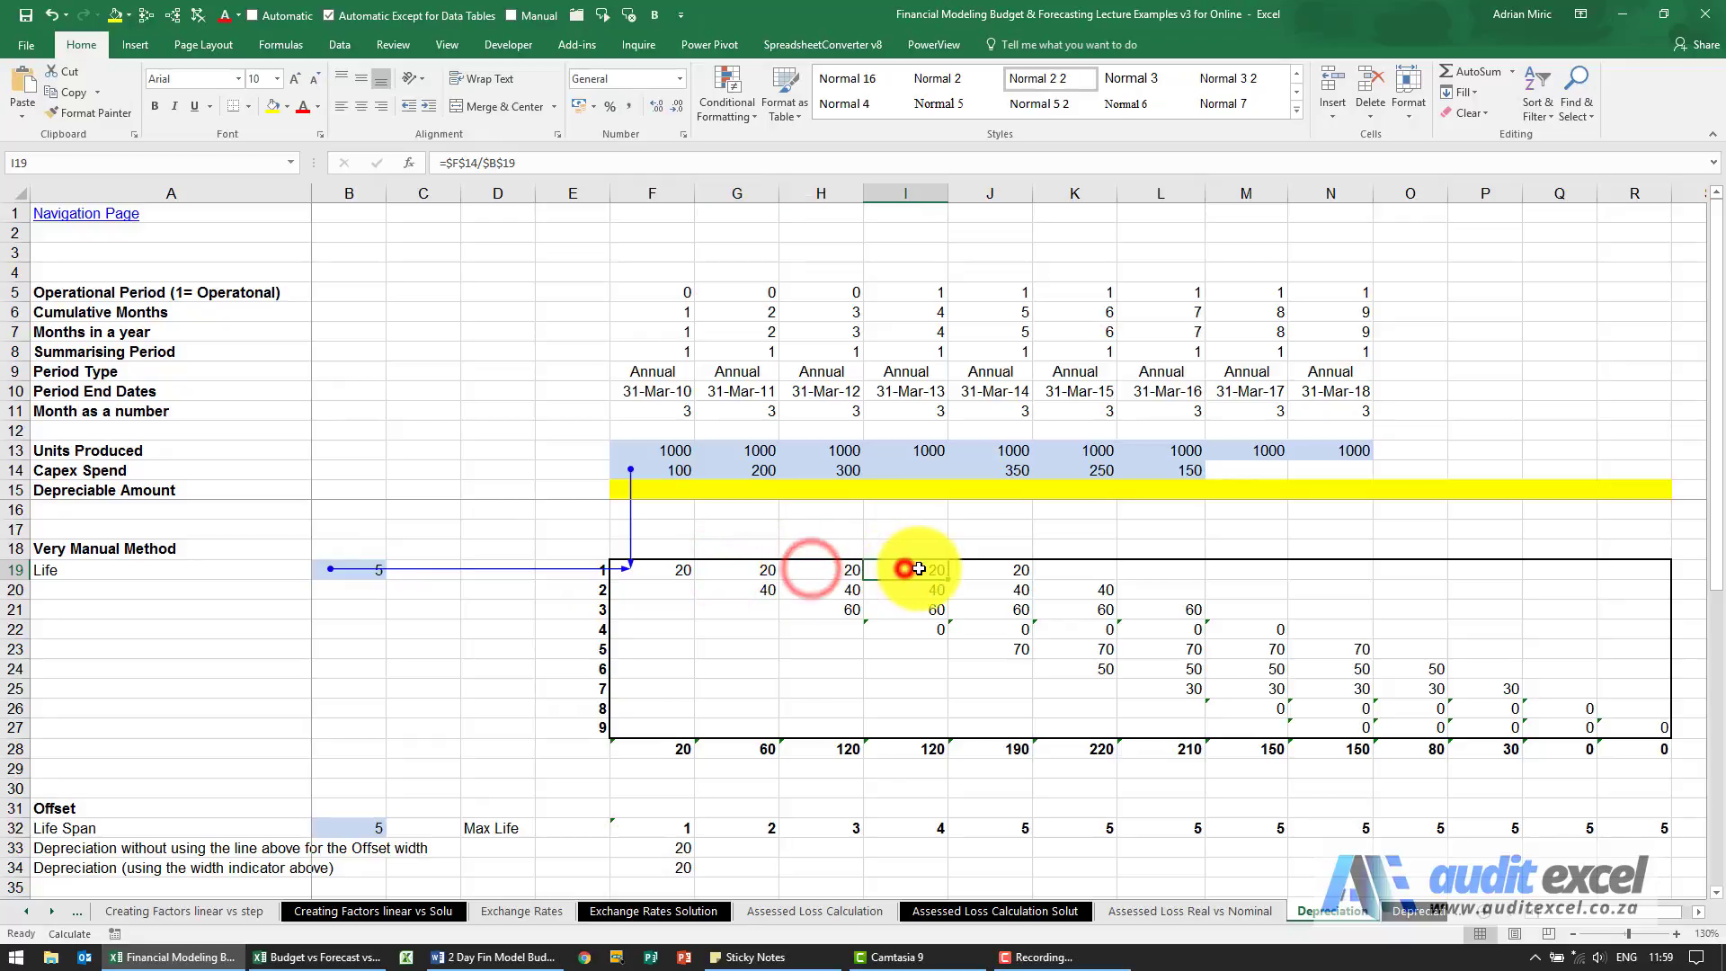
{"action": "left_click", "coordinate": [989, 569]}
{"action": "left_click_drag", "start_coordinate": [676, 579], "coordinate": [1010, 570]}
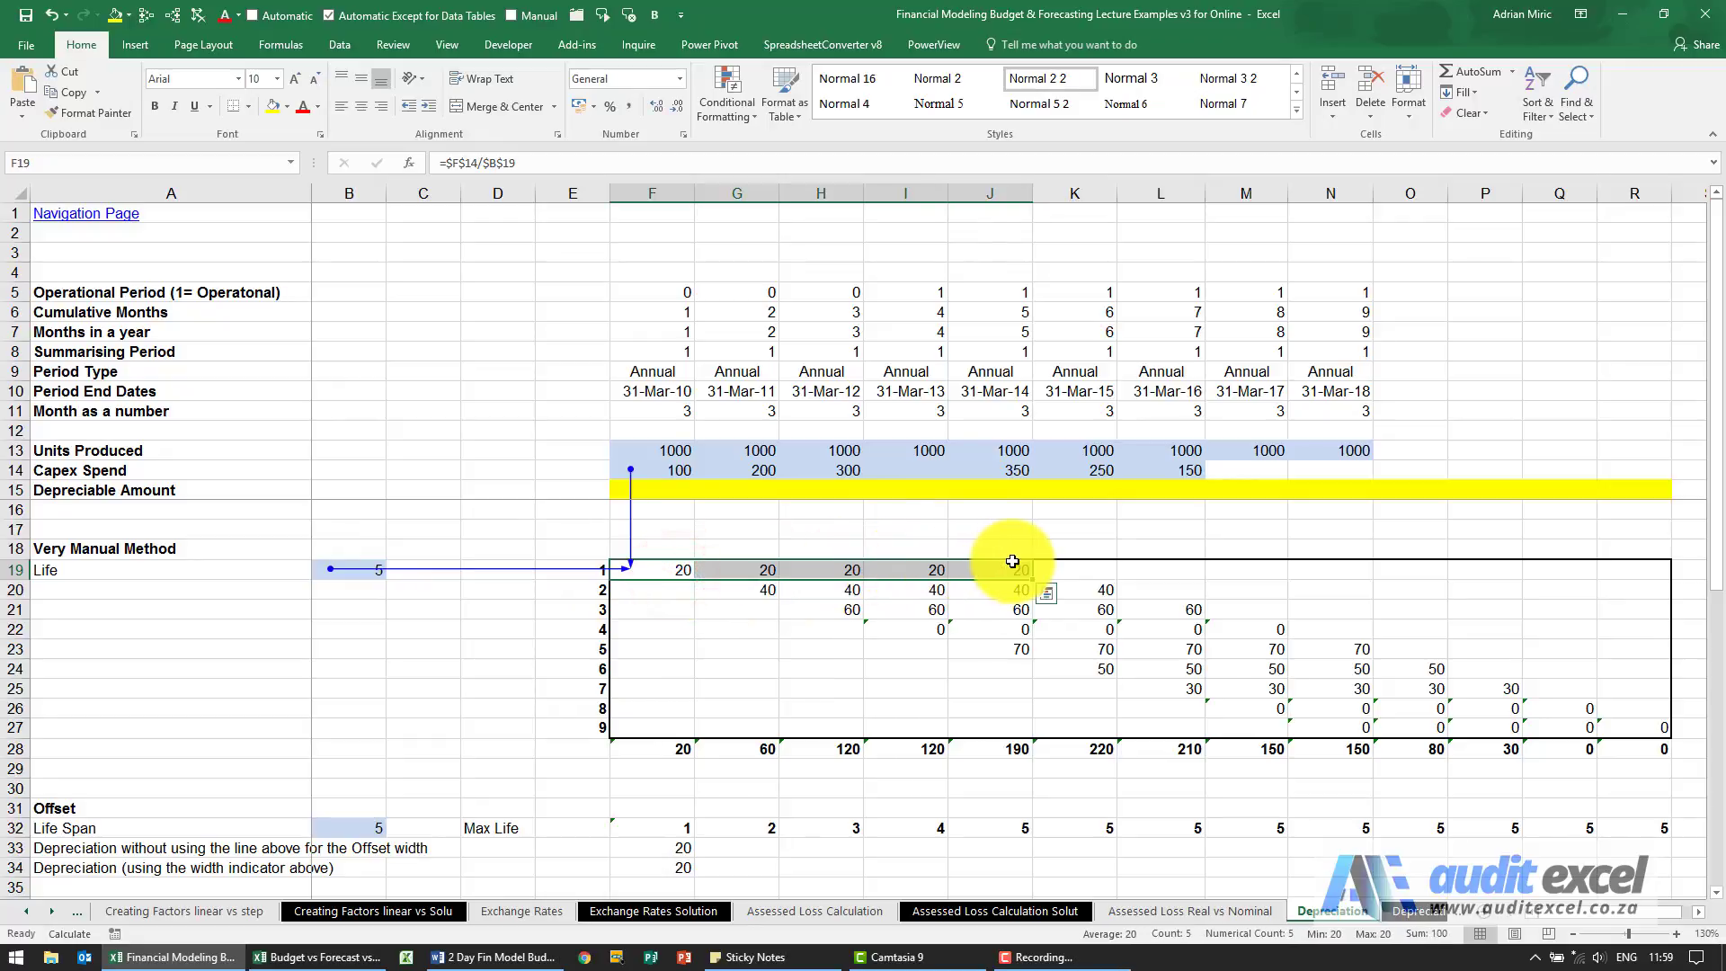
Trace the precedents of the second year's depreciation in G20 and check the total formulas in F28:J28.
{"action": "left_click", "coordinate": [717, 591]}
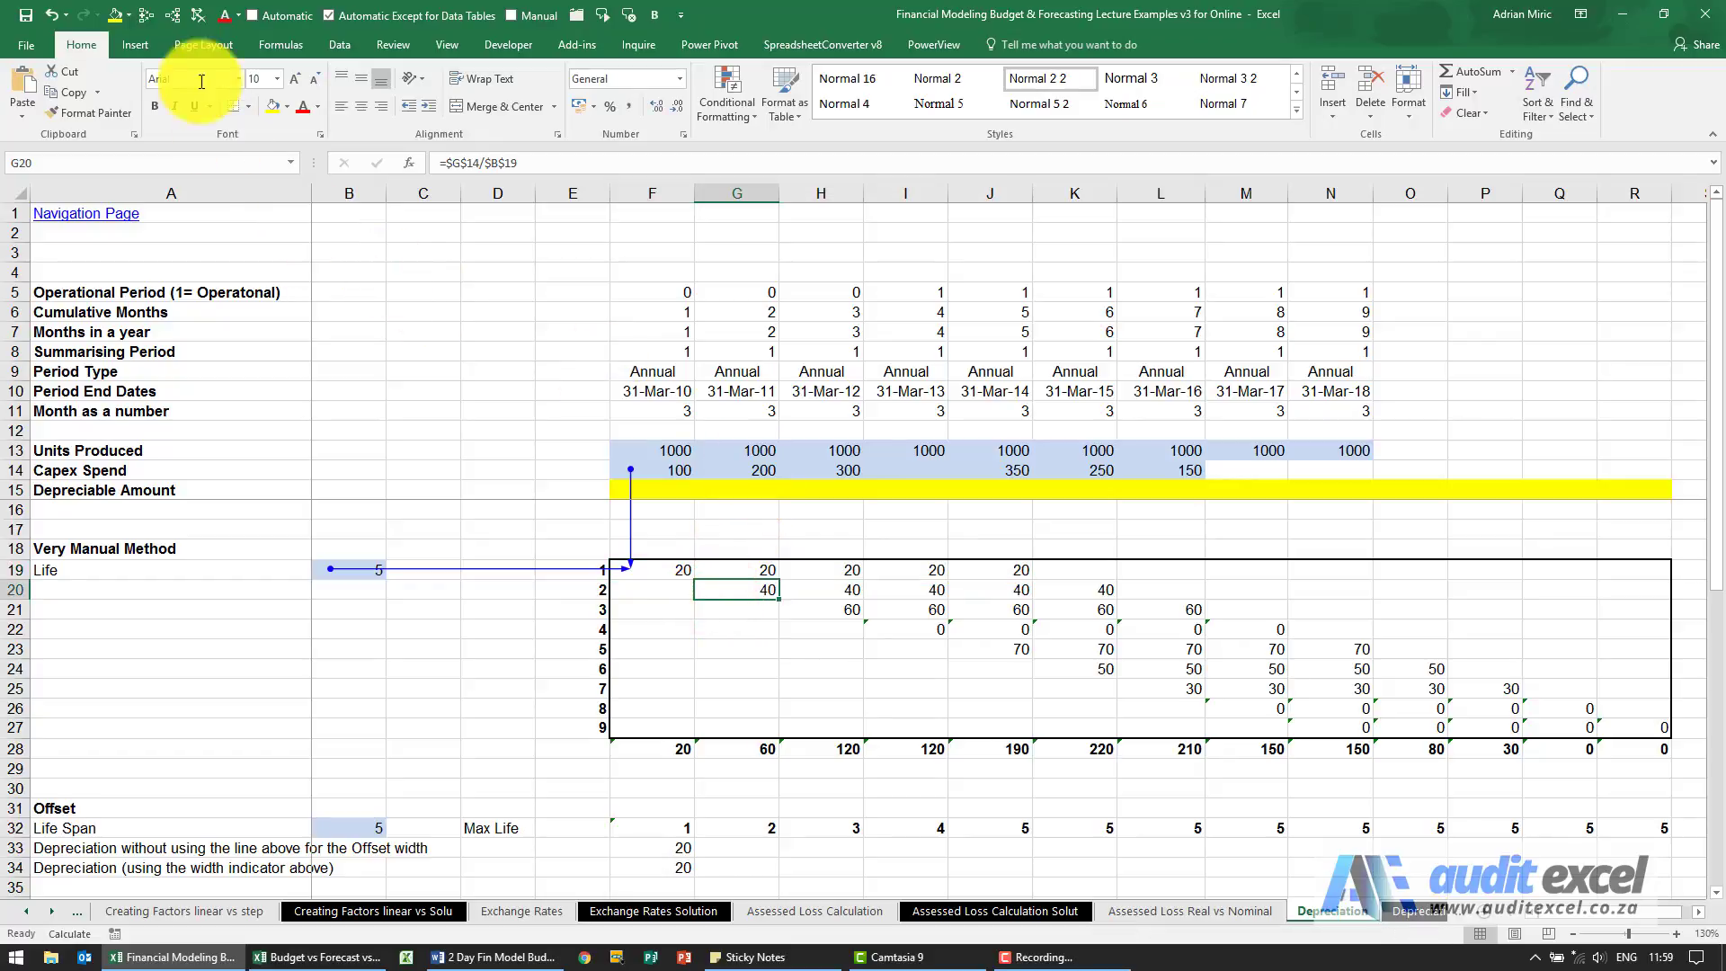
{"action": "left_click", "coordinate": [147, 15]}
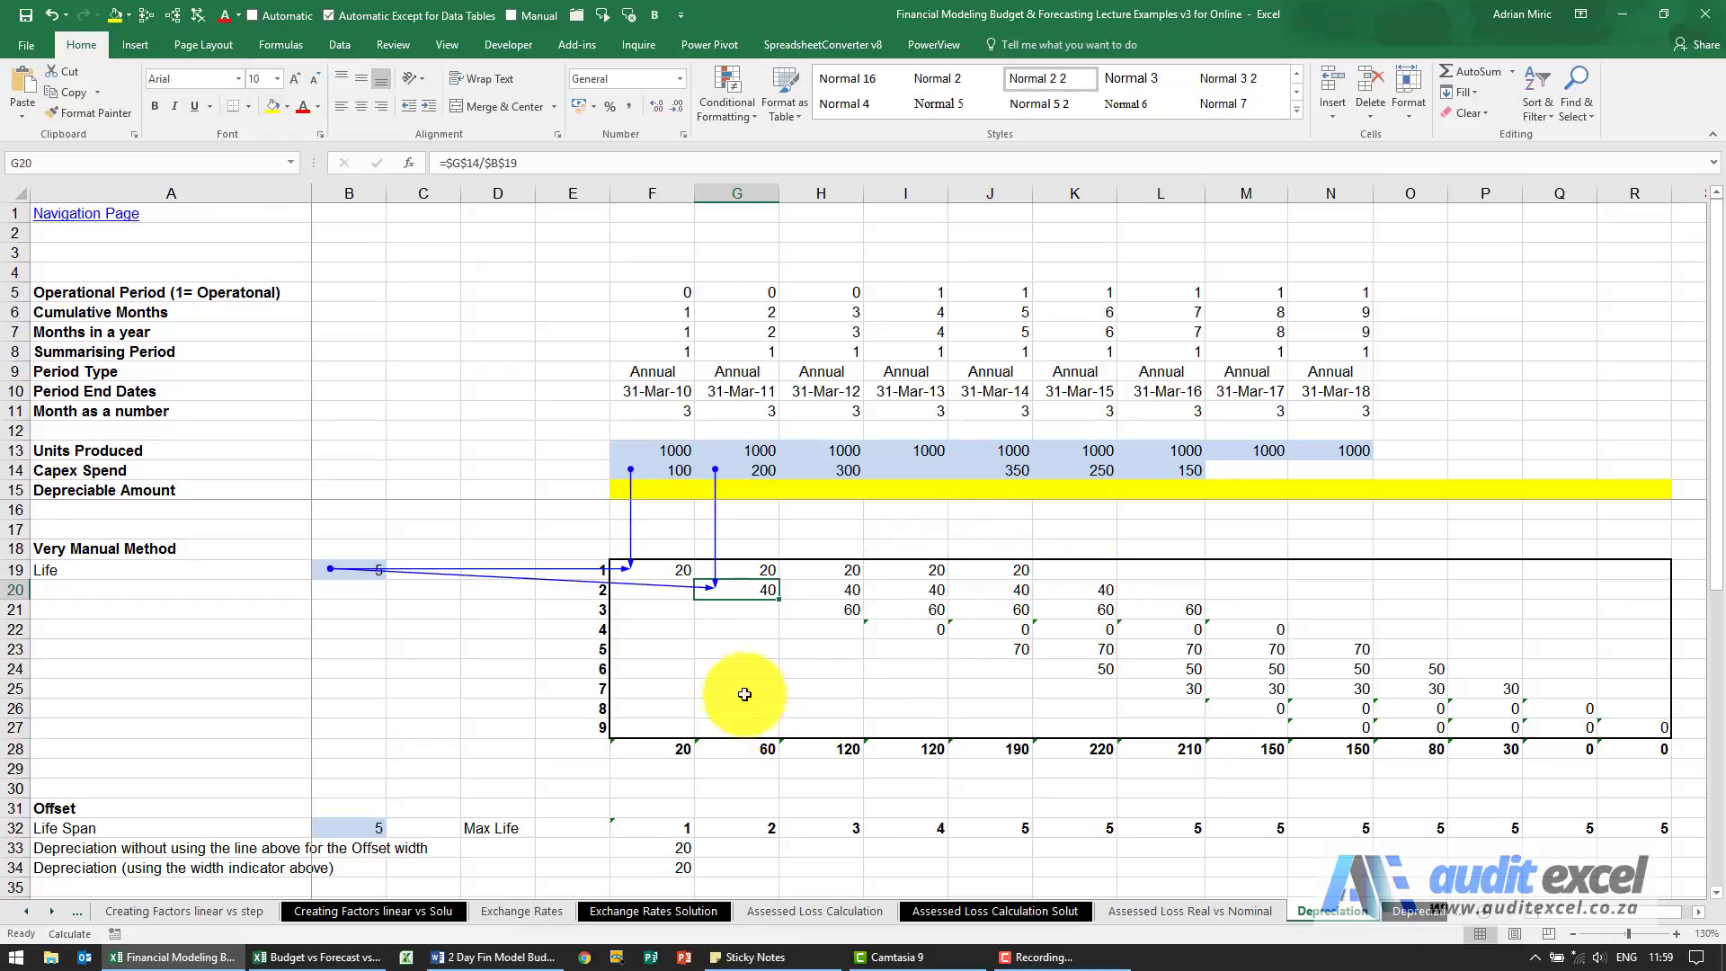
{"action": "left_click", "coordinate": [666, 748]}
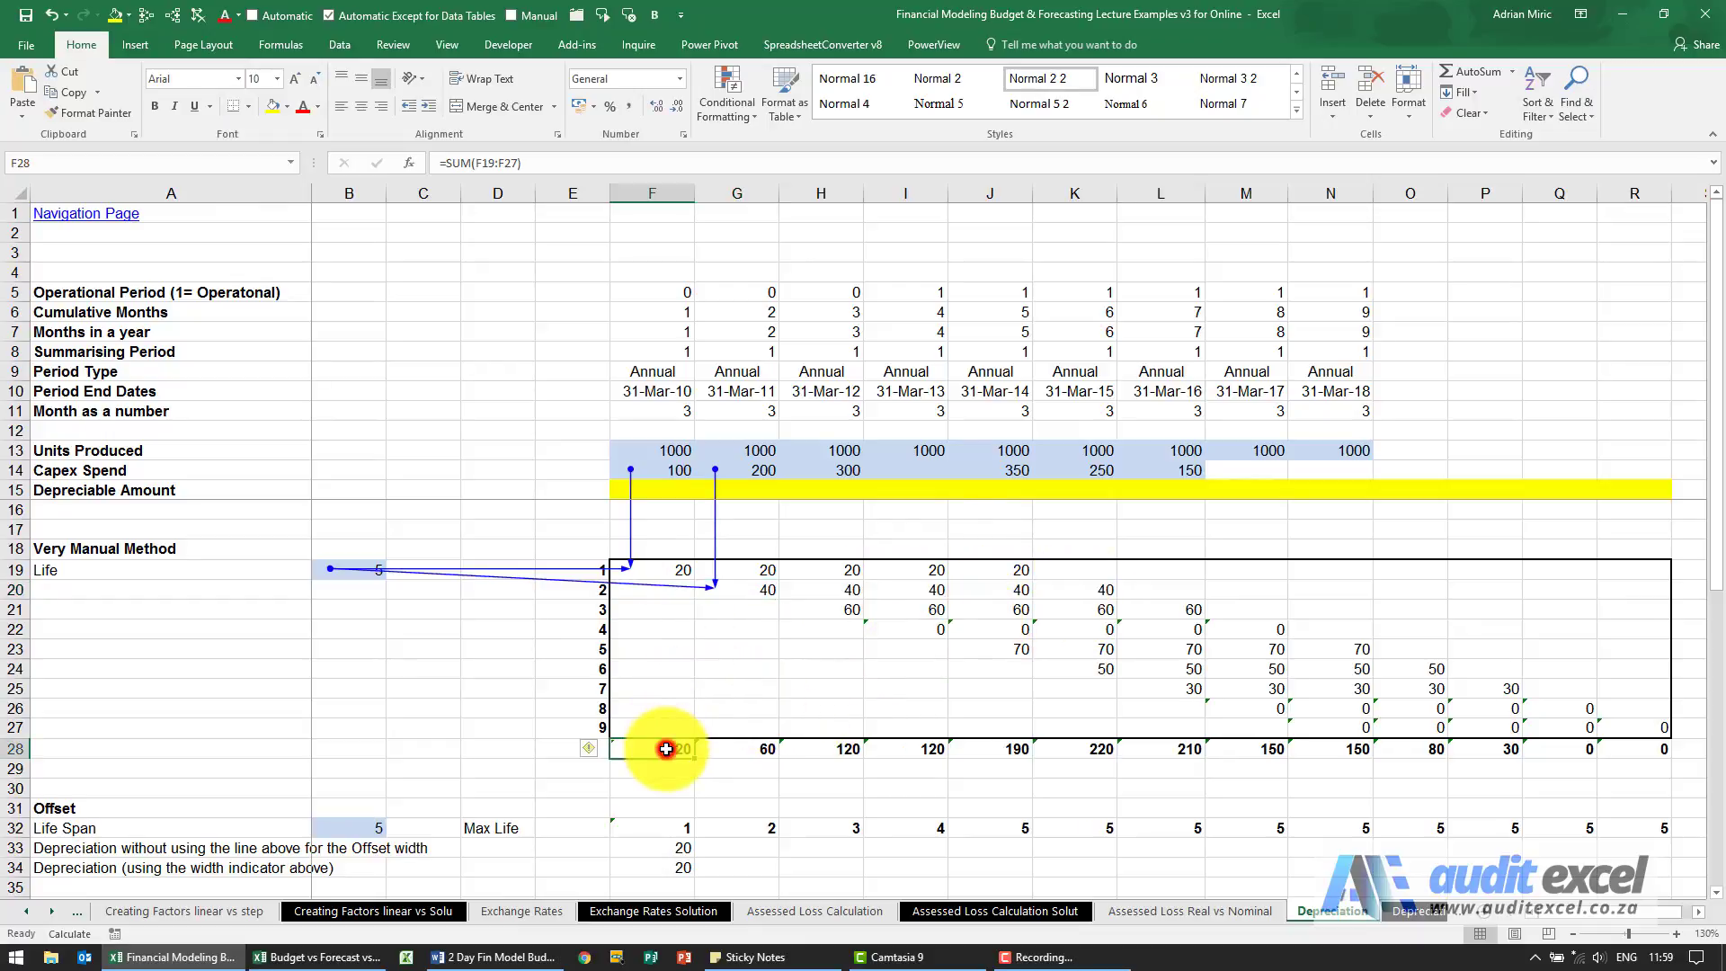
{"action": "left_click", "coordinate": [742, 748]}
{"action": "left_click", "coordinate": [820, 751]}
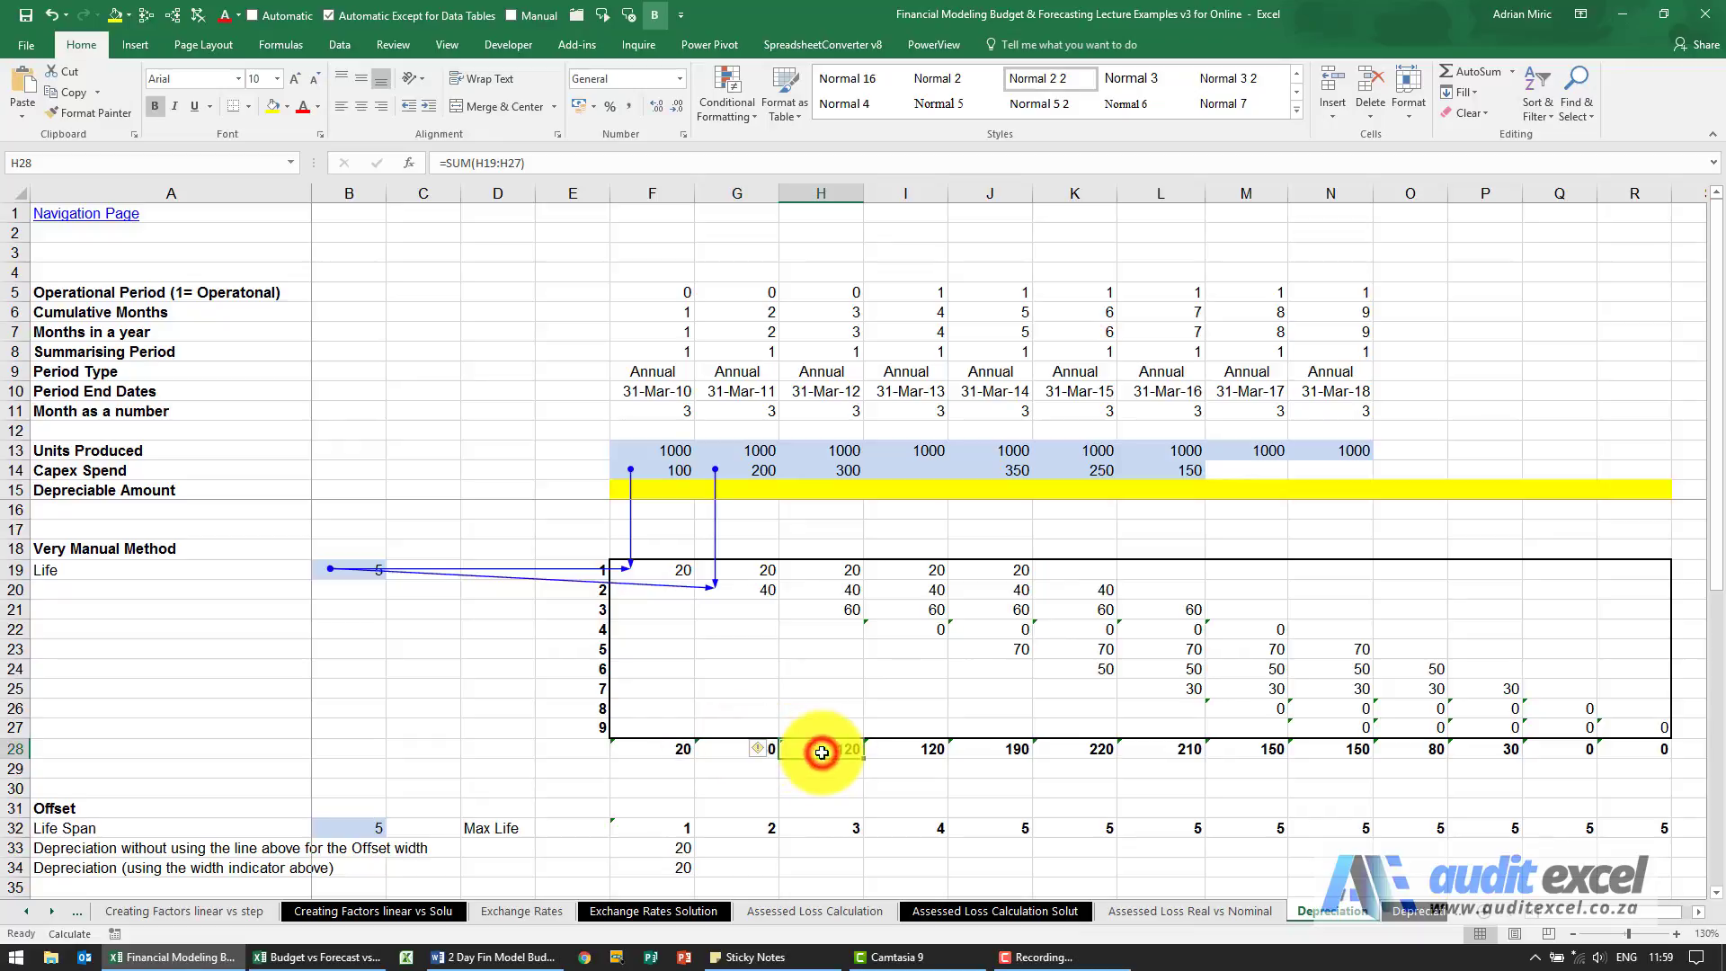
{"action": "left_click", "coordinate": [913, 750]}
{"action": "left_click", "coordinate": [1014, 748]}
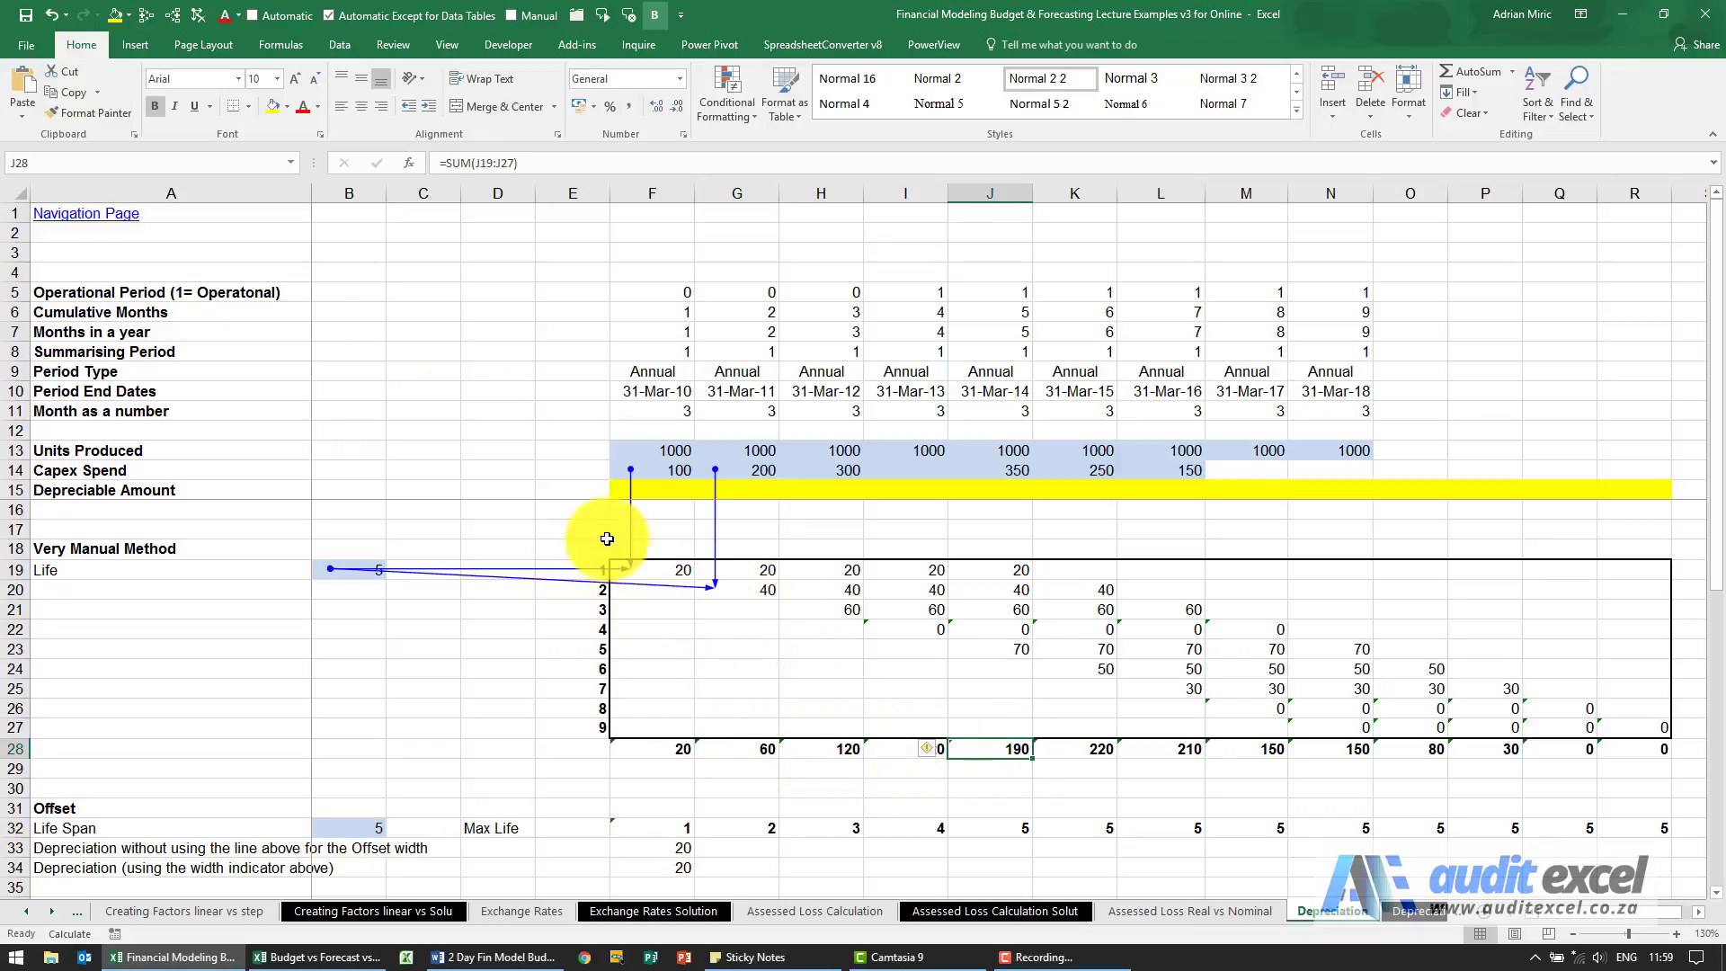
Remove the precedent arrows from the Depreciation sheet.
{"action": "left_click", "coordinate": [196, 24]}
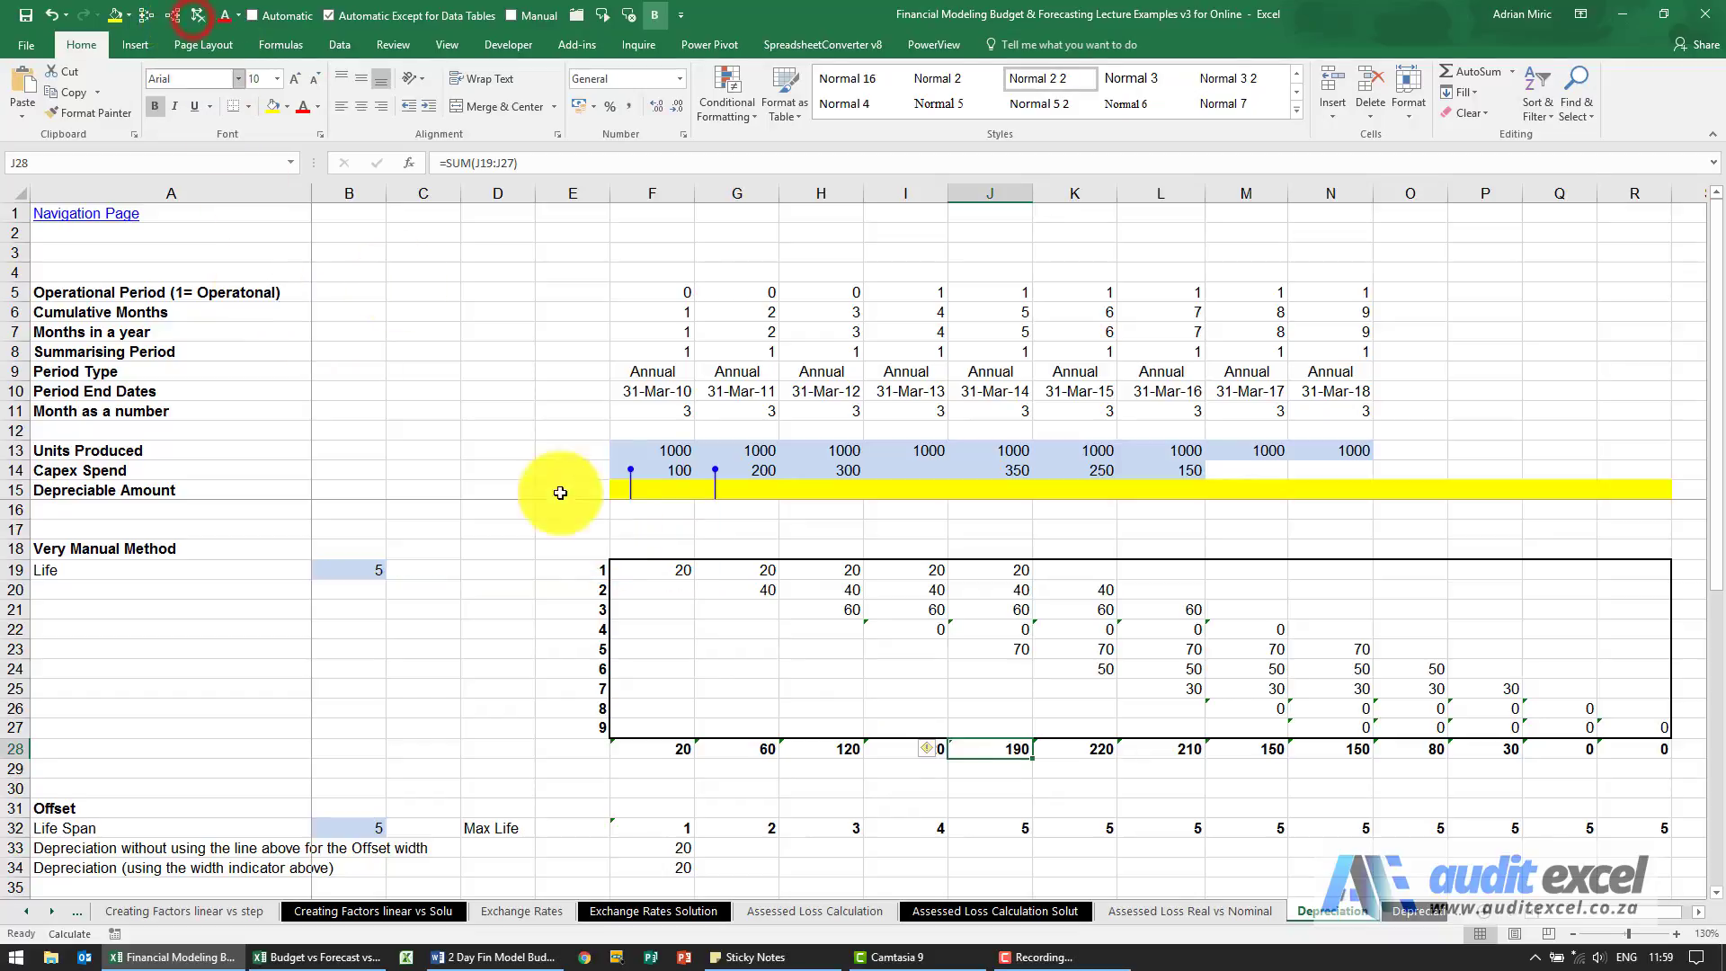
{"action": "scroll", "coordinate": [766, 555], "scroll_direction": "down", "scroll_amount": 2}
{"action": "scroll", "coordinate": [766, 555], "scroll_direction": "up", "scroll_amount": 2}
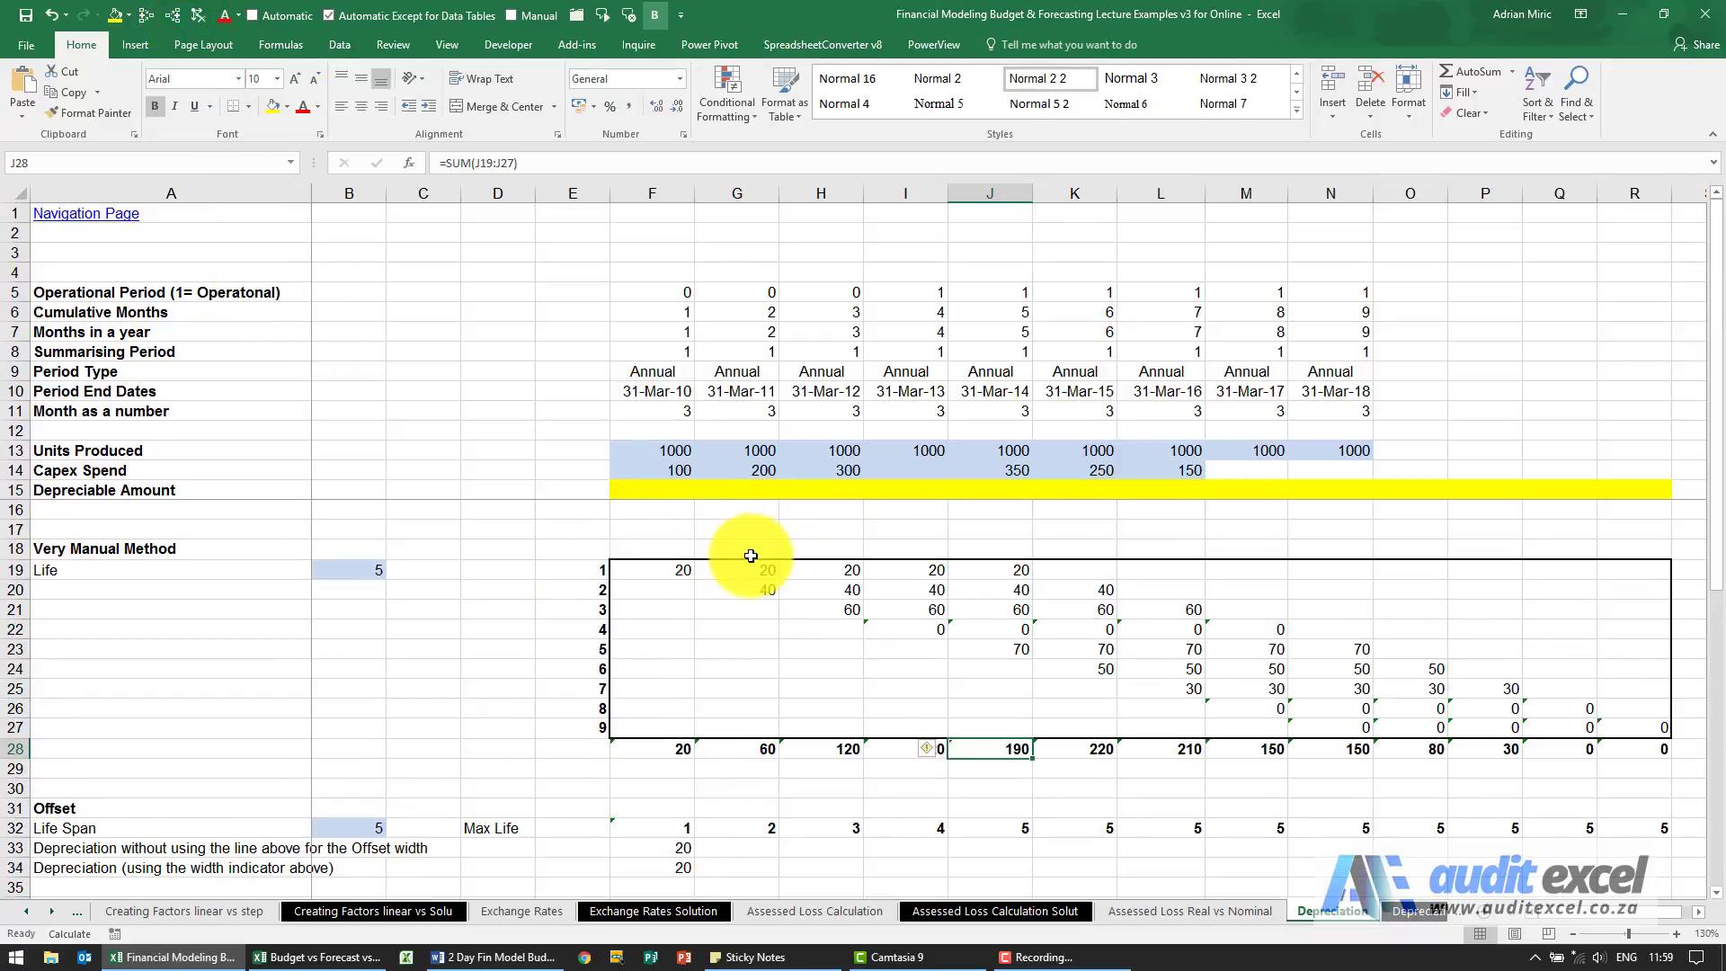
Set the Very Manual Method life in B19 to 3 and compare the sums of Capex Spend and total depreciation.
{"action": "left_click", "coordinate": [363, 571]}
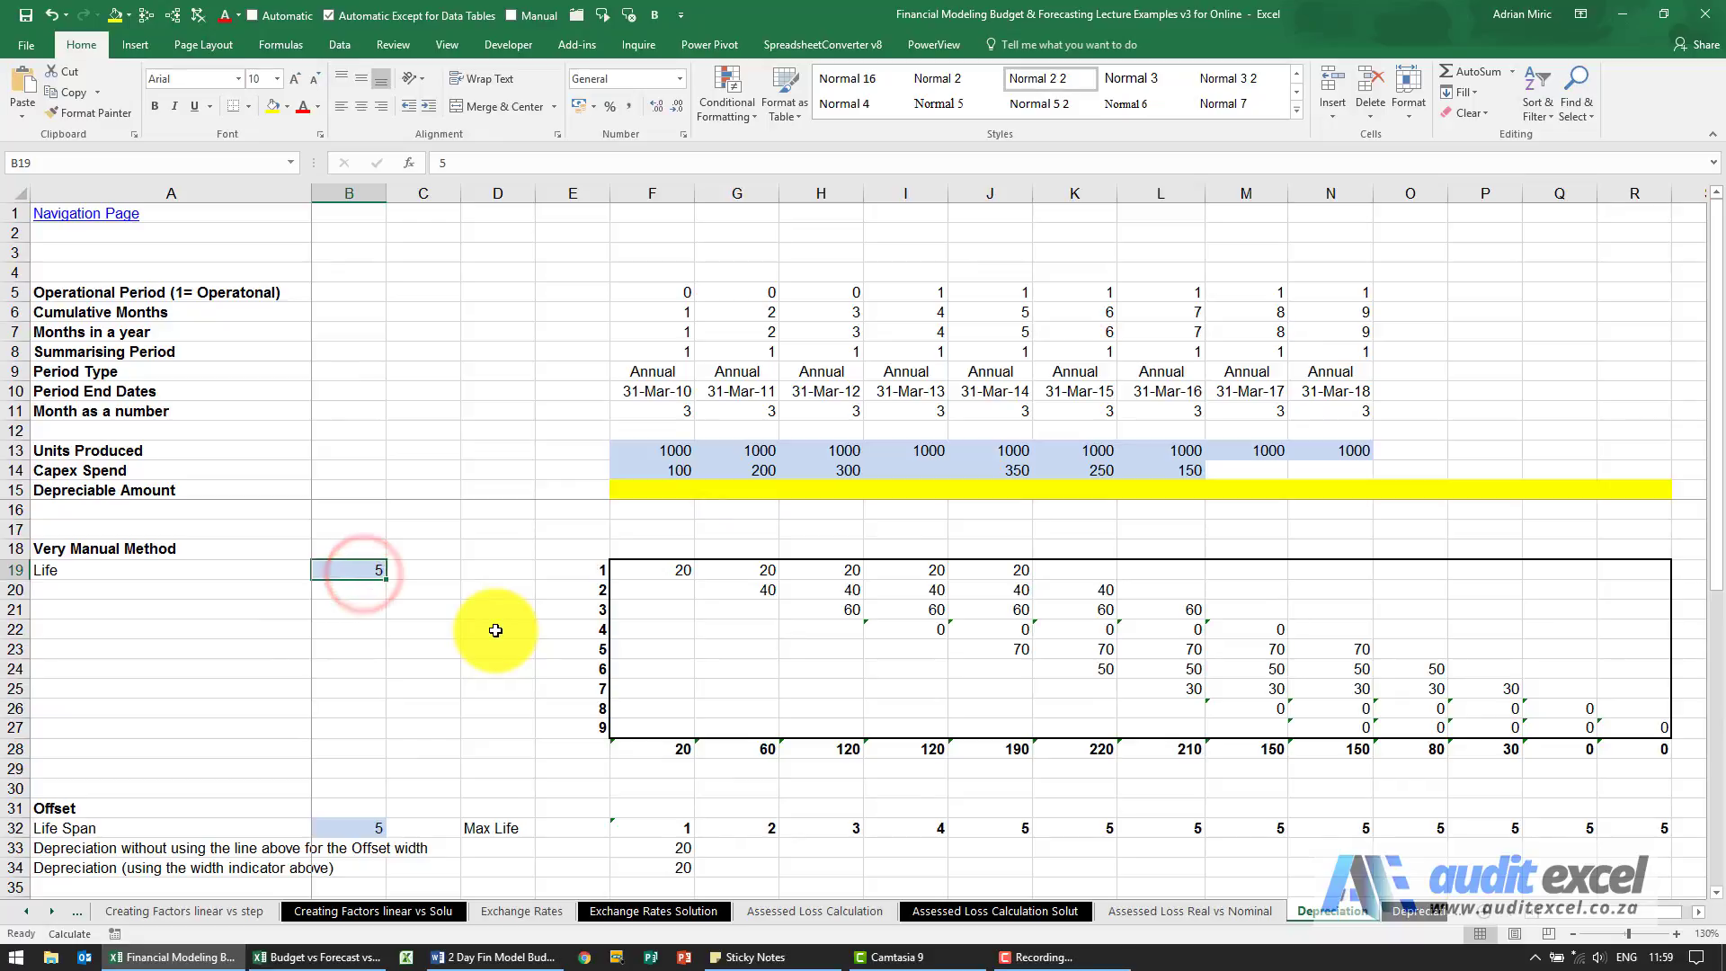
{"action": "type", "text": "3"}
{"action": "key", "text": "Return"}
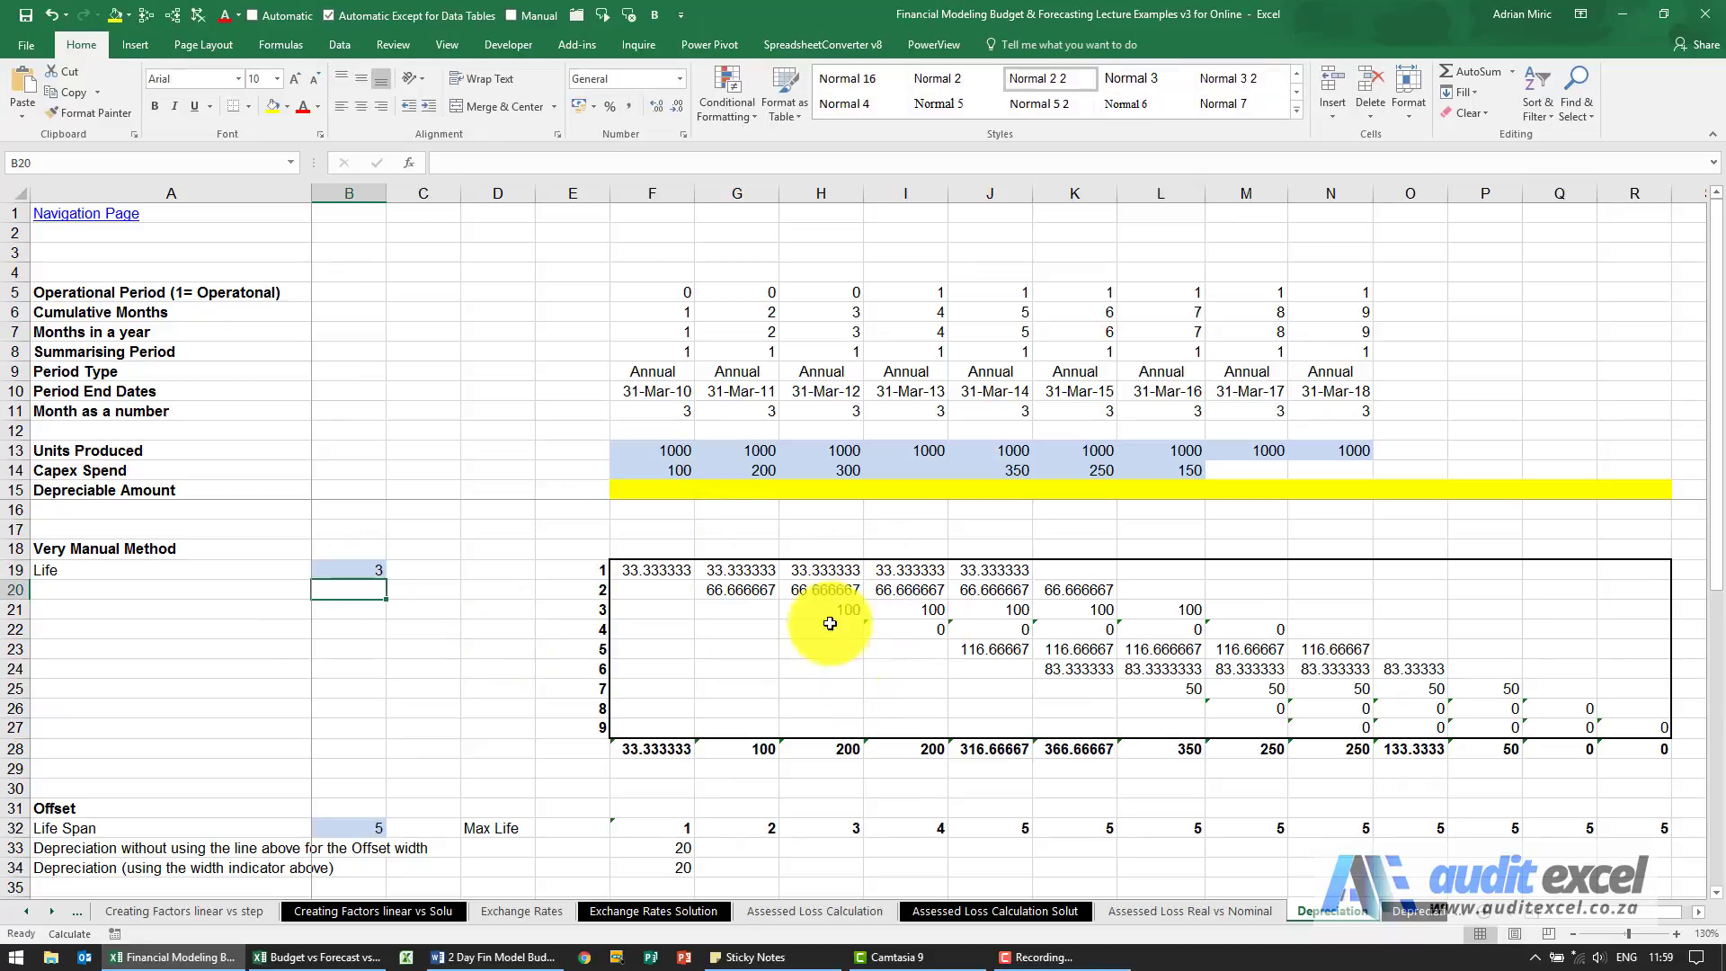
{"action": "left_click_drag", "start_coordinate": [668, 477], "coordinate": [1140, 478]}
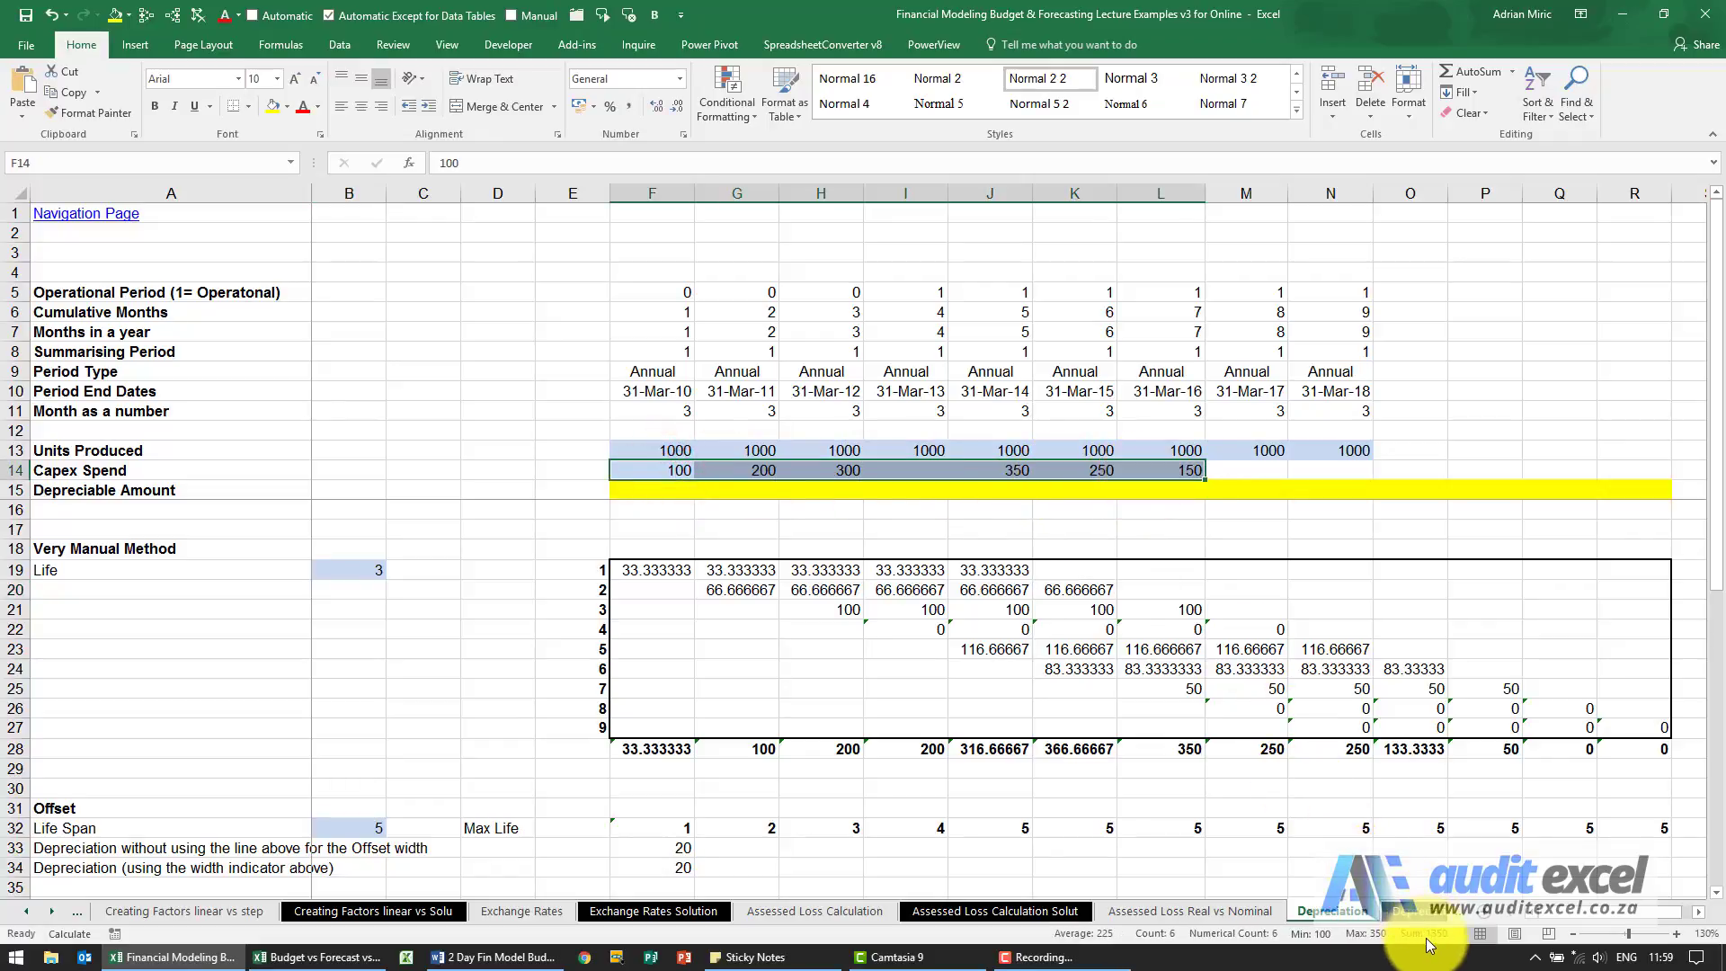
{"action": "left_click_drag", "start_coordinate": [662, 753], "coordinate": [1594, 762]}
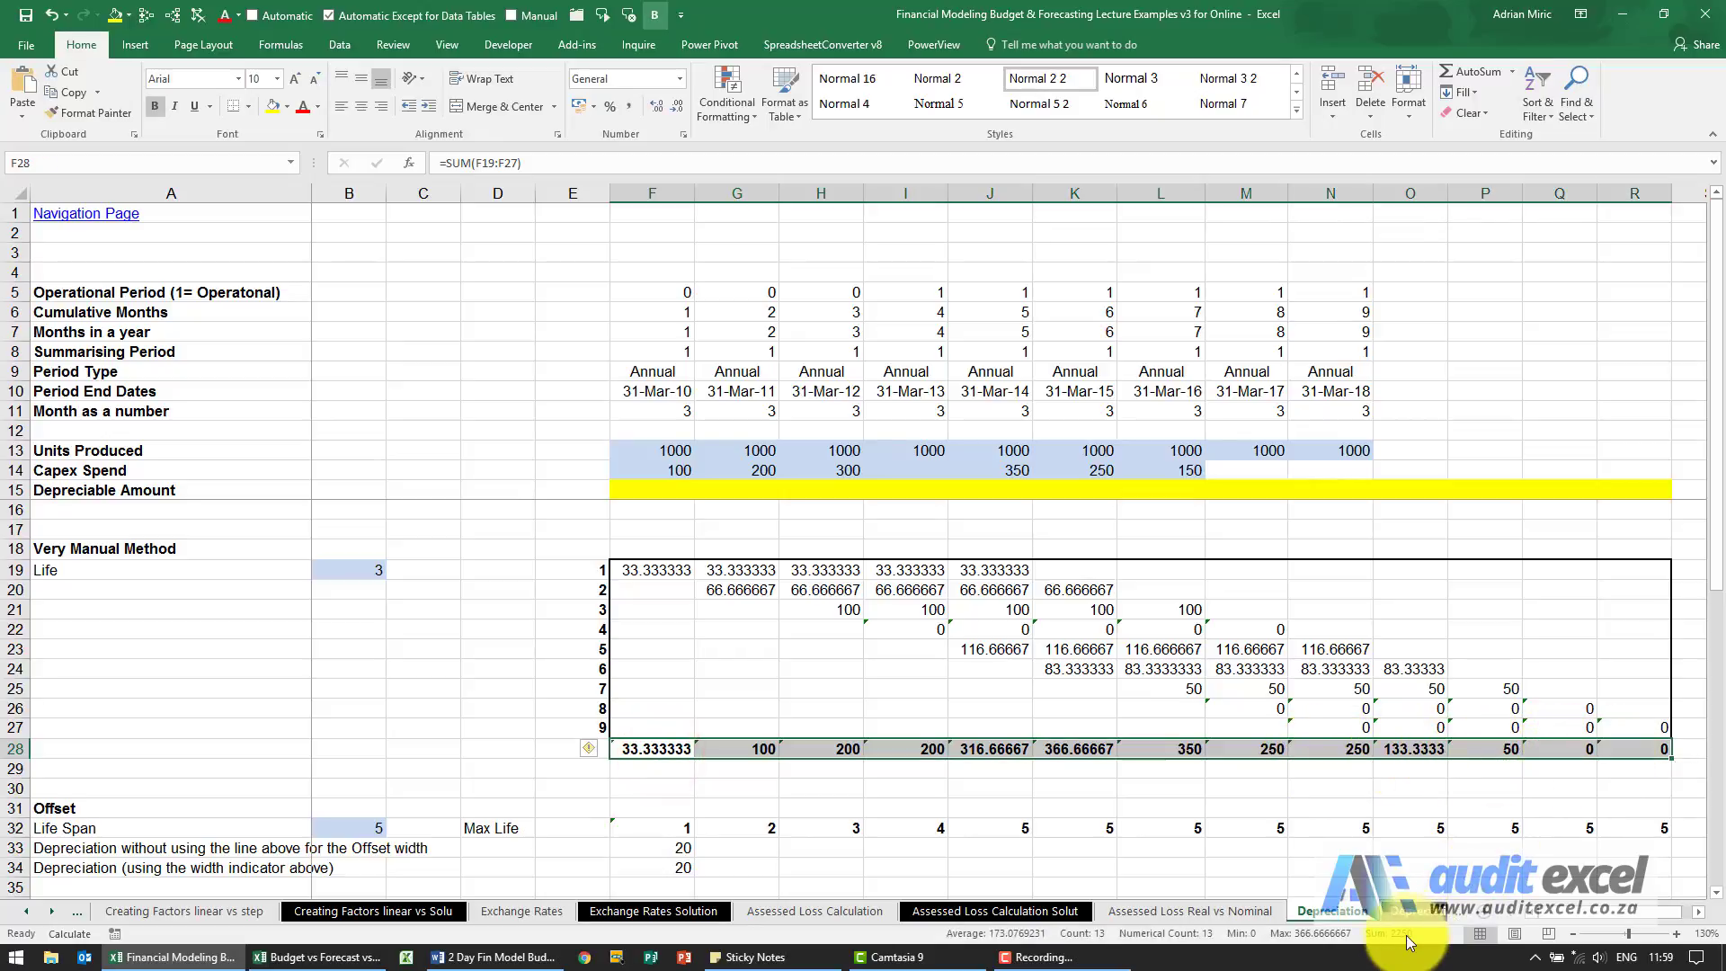
Set the Very Manual Method life in B19 to 5.
{"action": "left_click", "coordinate": [341, 573]}
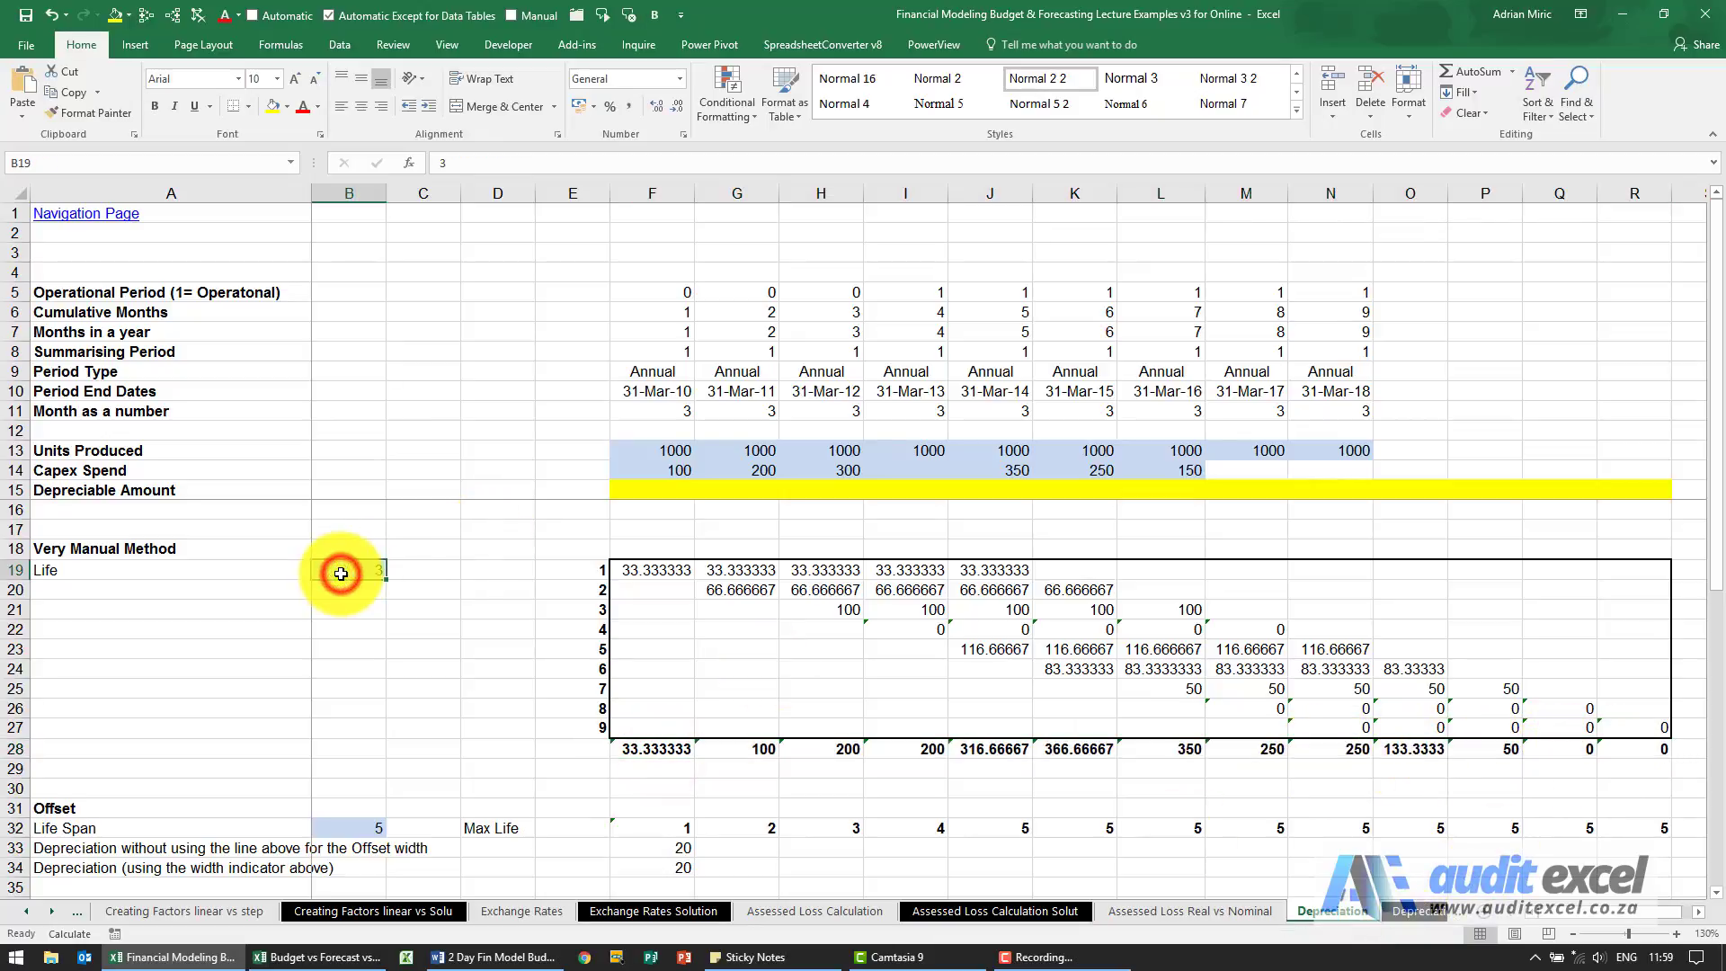
{"action": "type", "text": "5"}
{"action": "key", "text": "Return"}
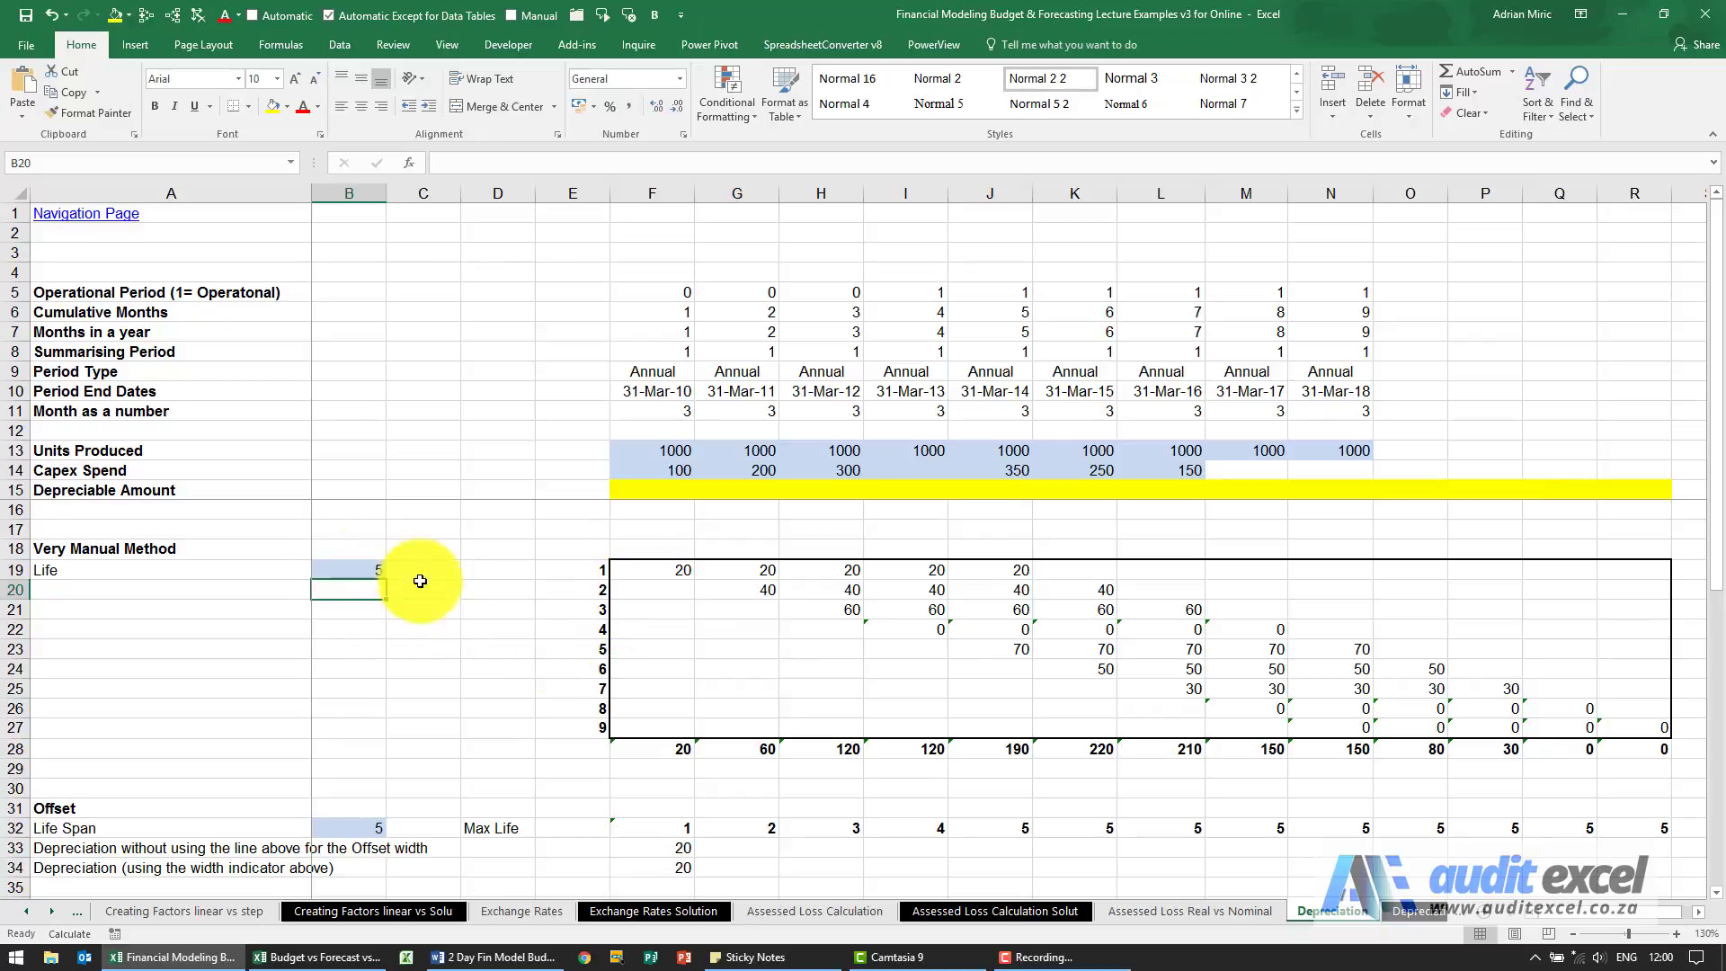
Examine which Capex Spend cells count towards each year's depreciable amount, comparing cumulative, five-year (G14:K14) and three-year (I14:K14) ranges.
{"action": "left_click", "coordinate": [669, 470]}
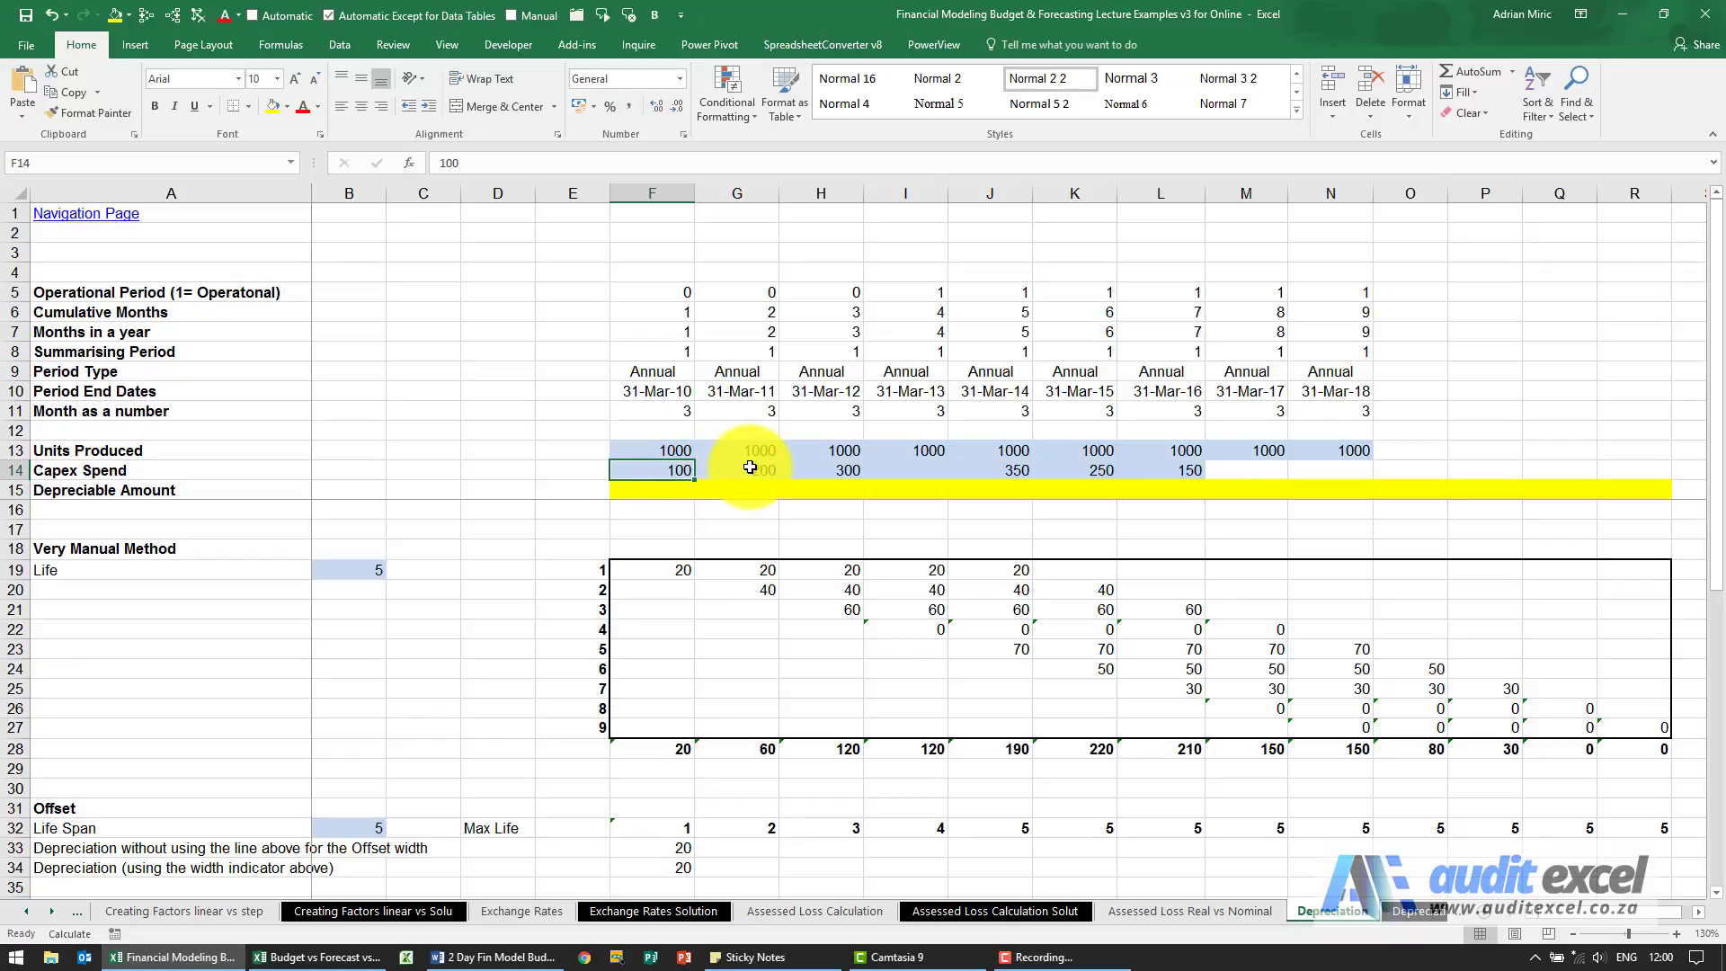
{"action": "left_click_drag", "start_coordinate": [750, 467], "coordinate": [679, 467]}
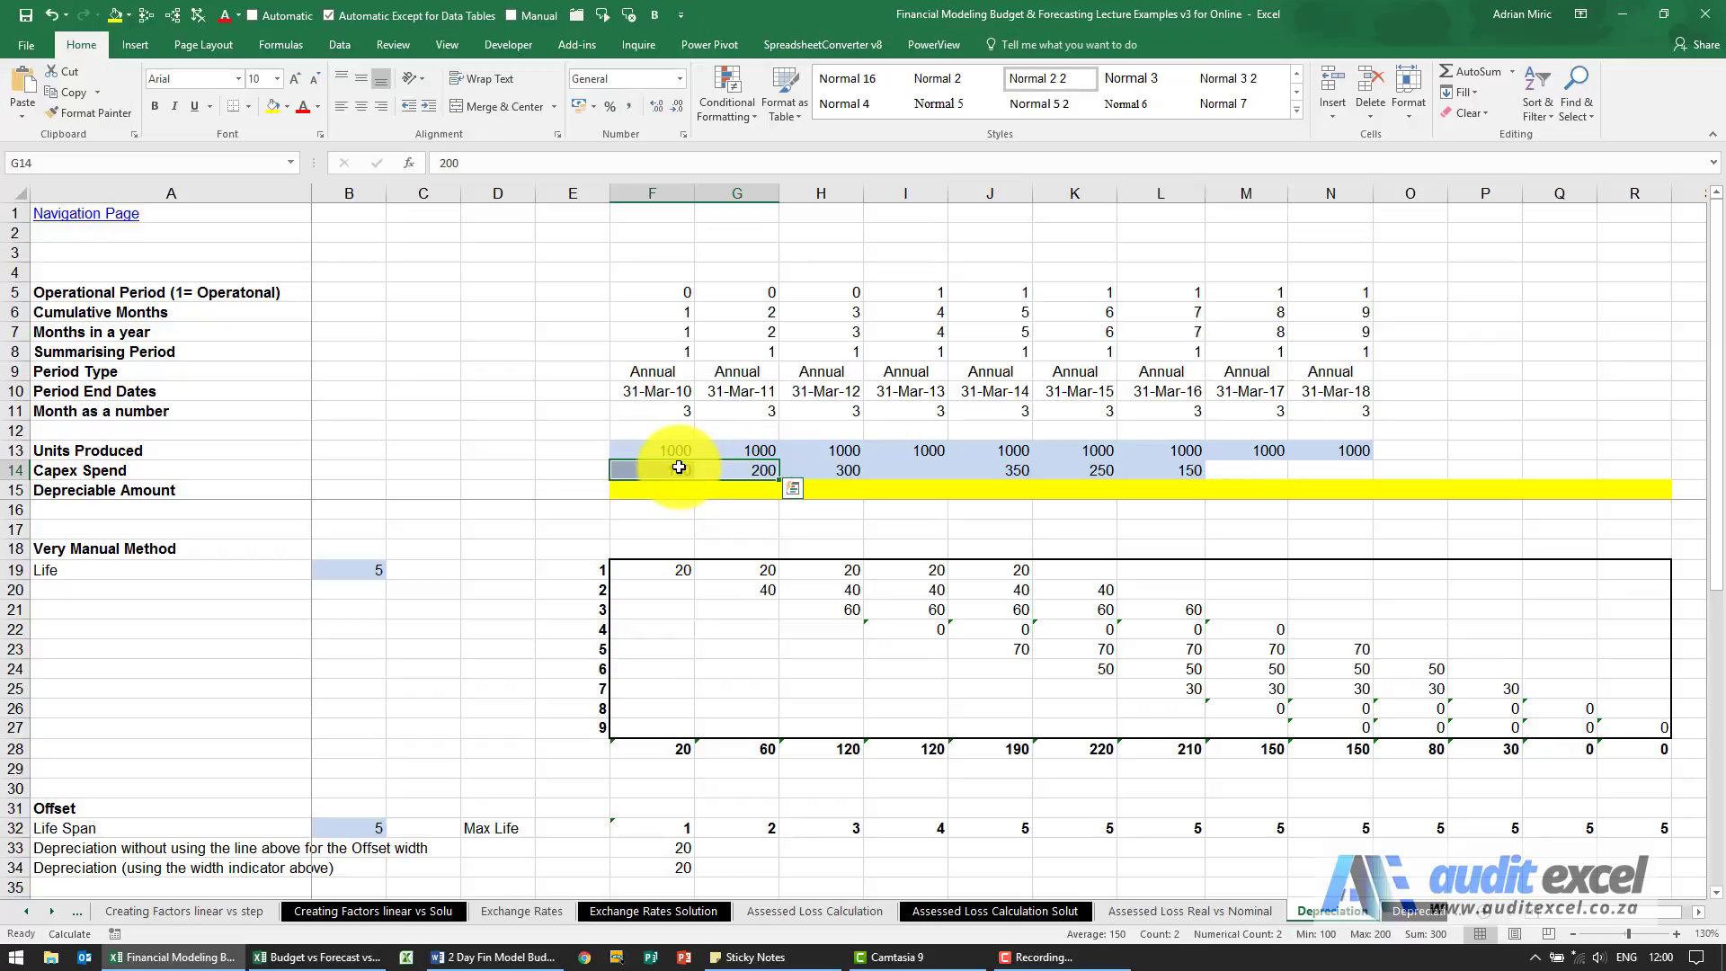
{"action": "left_click_drag", "start_coordinate": [827, 468], "coordinate": [689, 467]}
{"action": "left_click", "coordinate": [985, 469]}
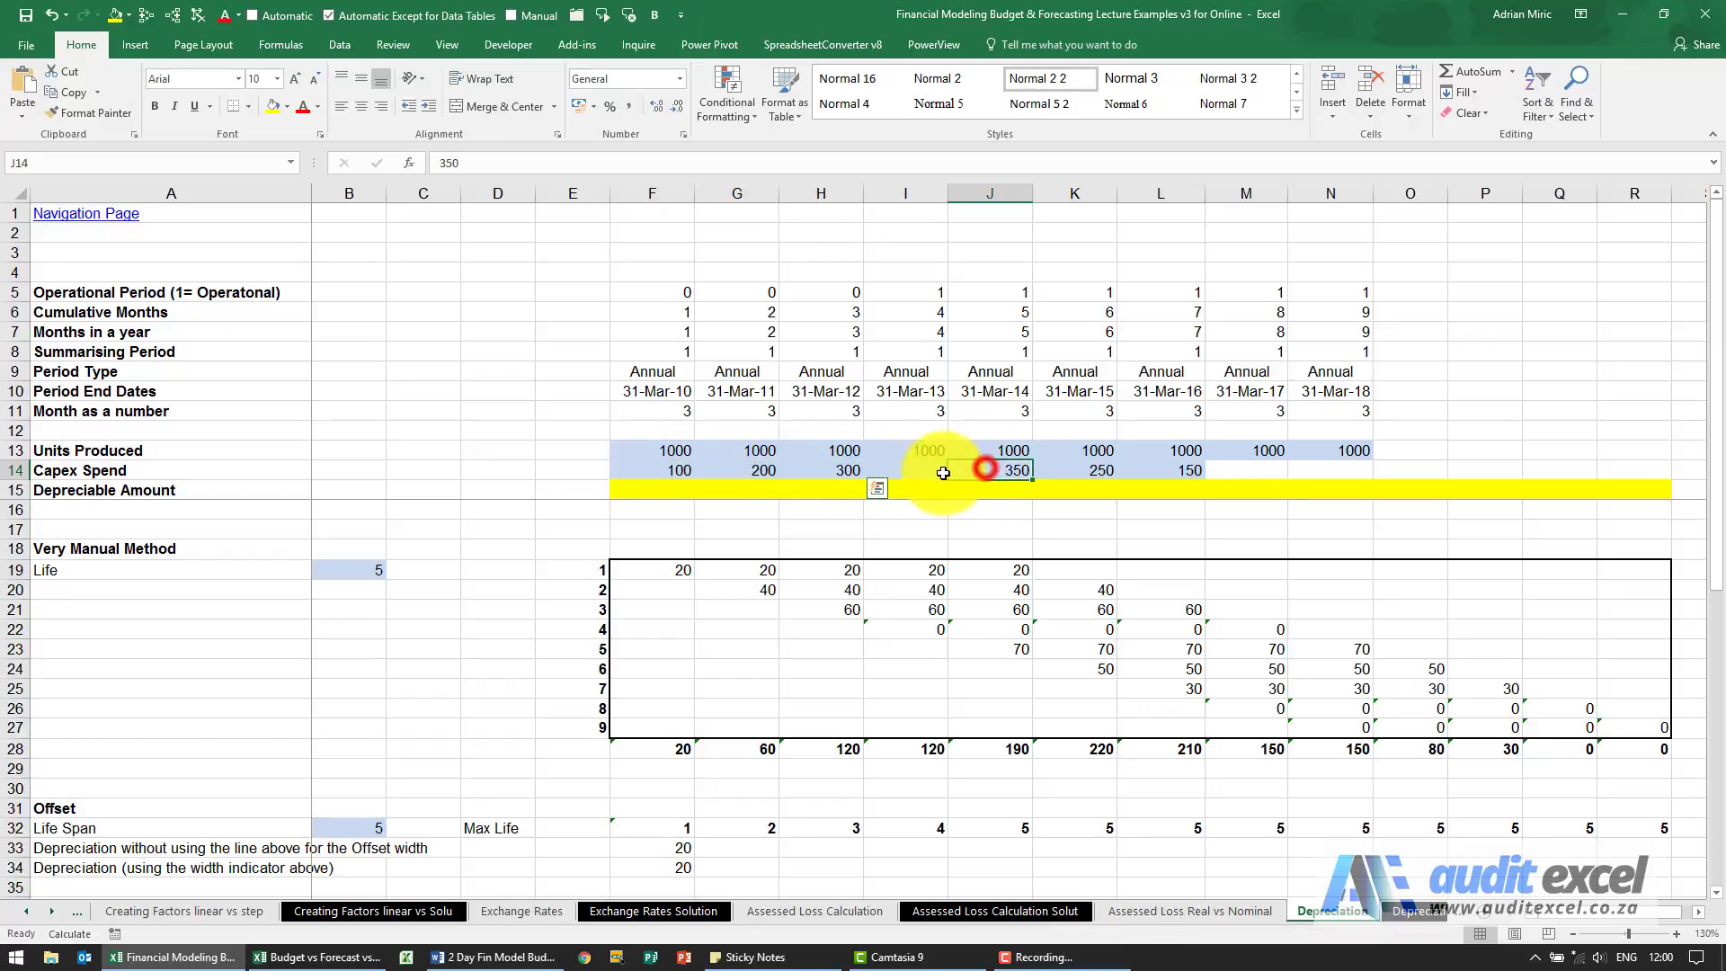
{"action": "left_click_drag", "start_coordinate": [943, 473], "coordinate": [677, 470]}
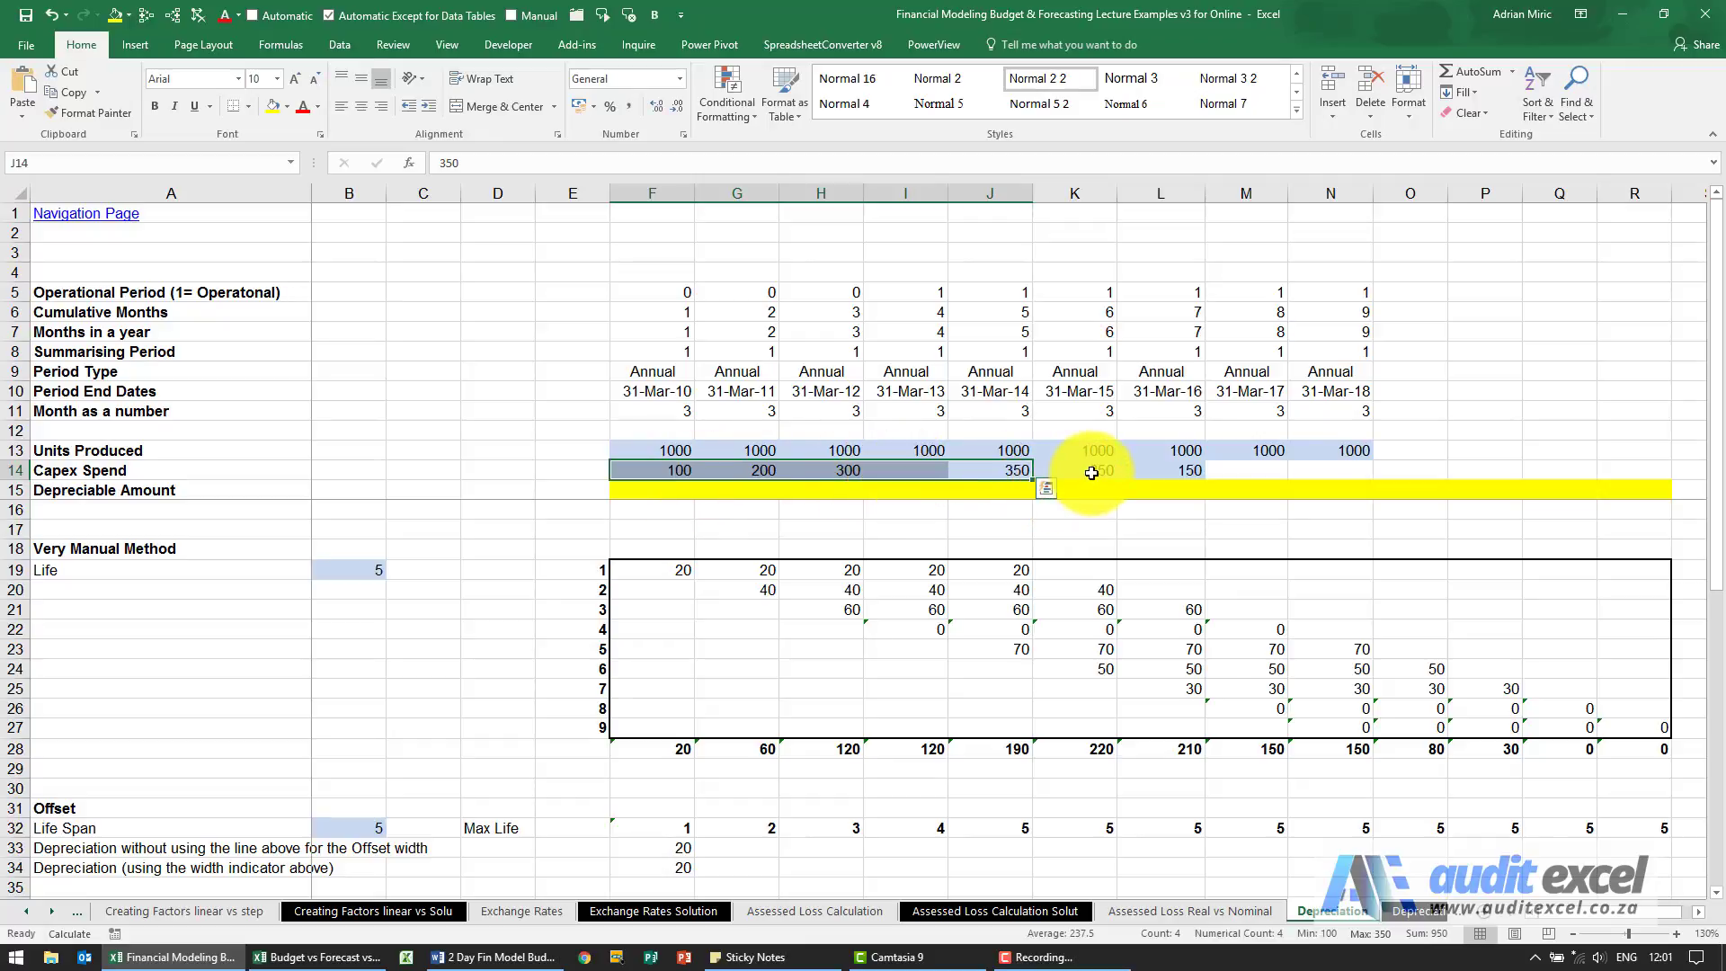
{"action": "left_click_drag", "start_coordinate": [1091, 473], "coordinate": [760, 471]}
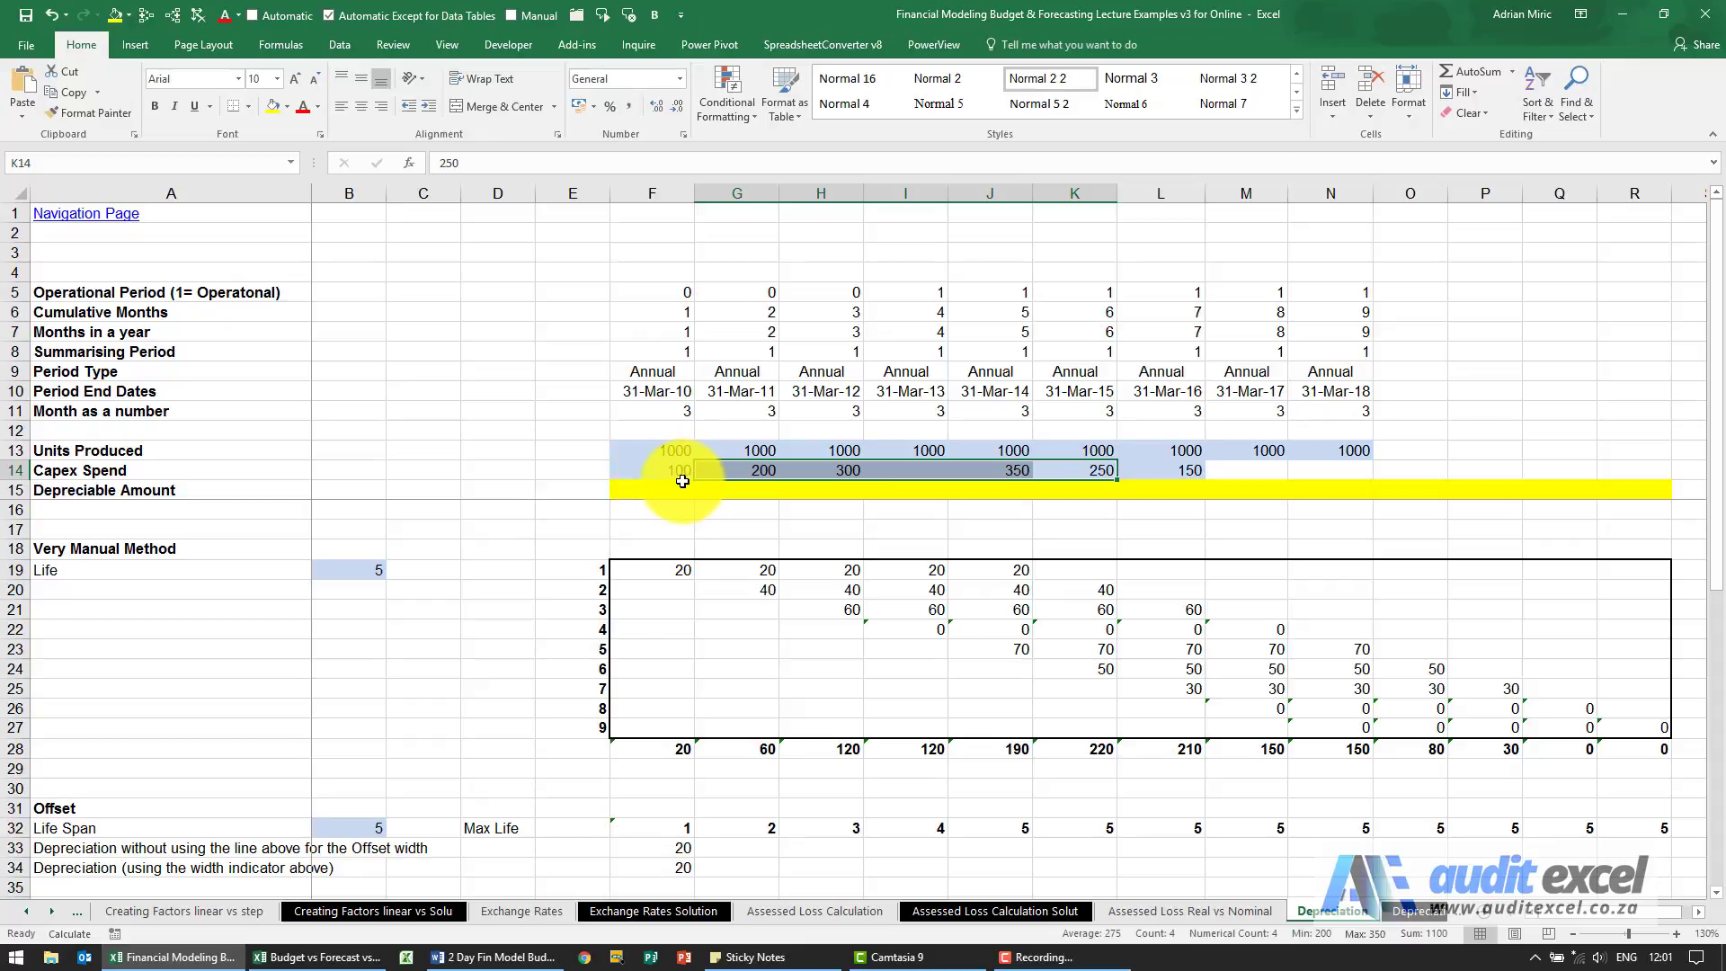
{"action": "left_click", "coordinate": [1048, 490]}
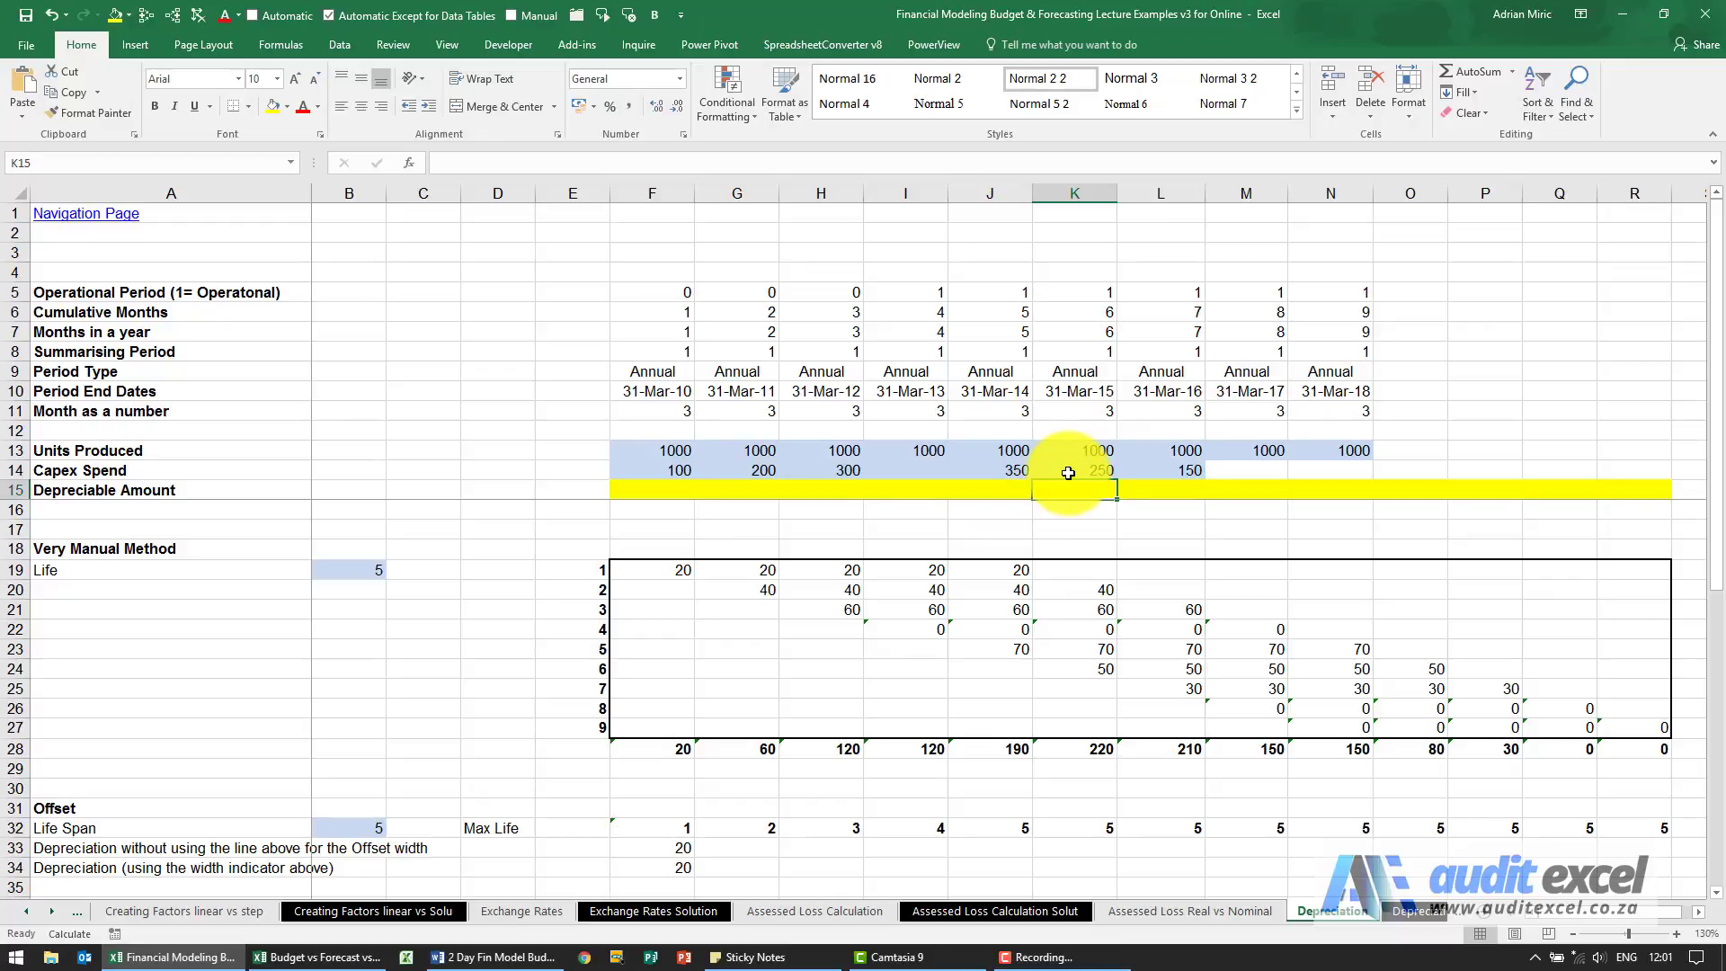
{"action": "left_click_drag", "start_coordinate": [1068, 473], "coordinate": [763, 462]}
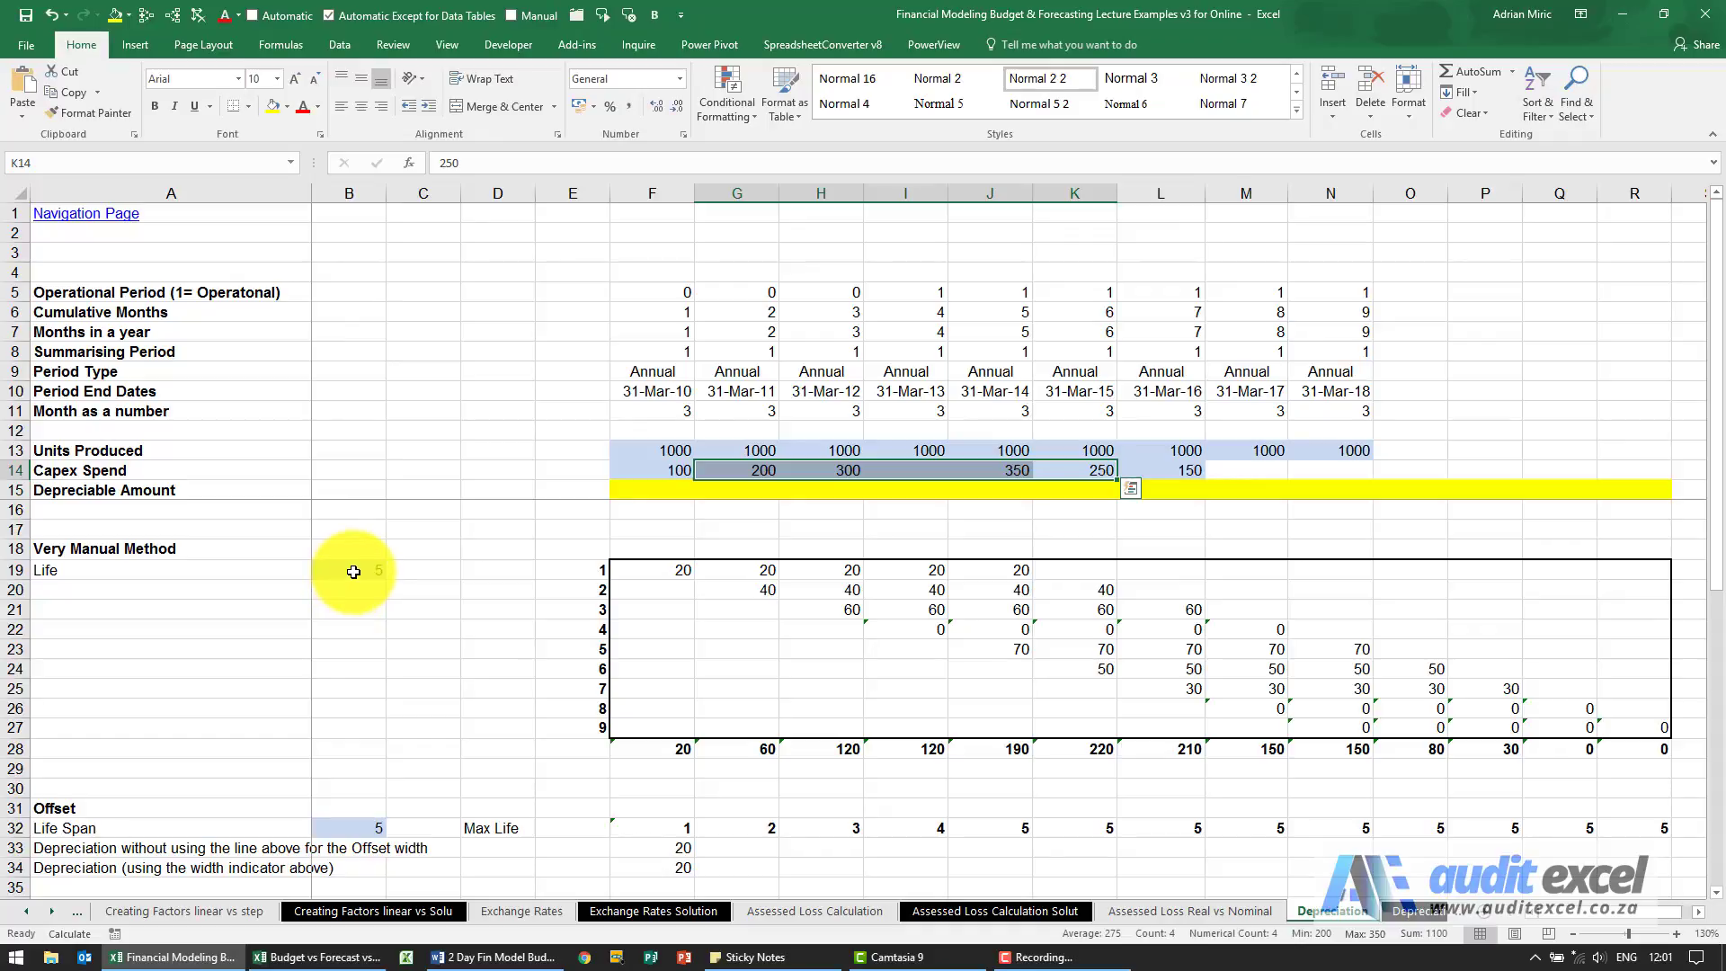
{"action": "left_click_drag", "start_coordinate": [1092, 467], "coordinate": [930, 464]}
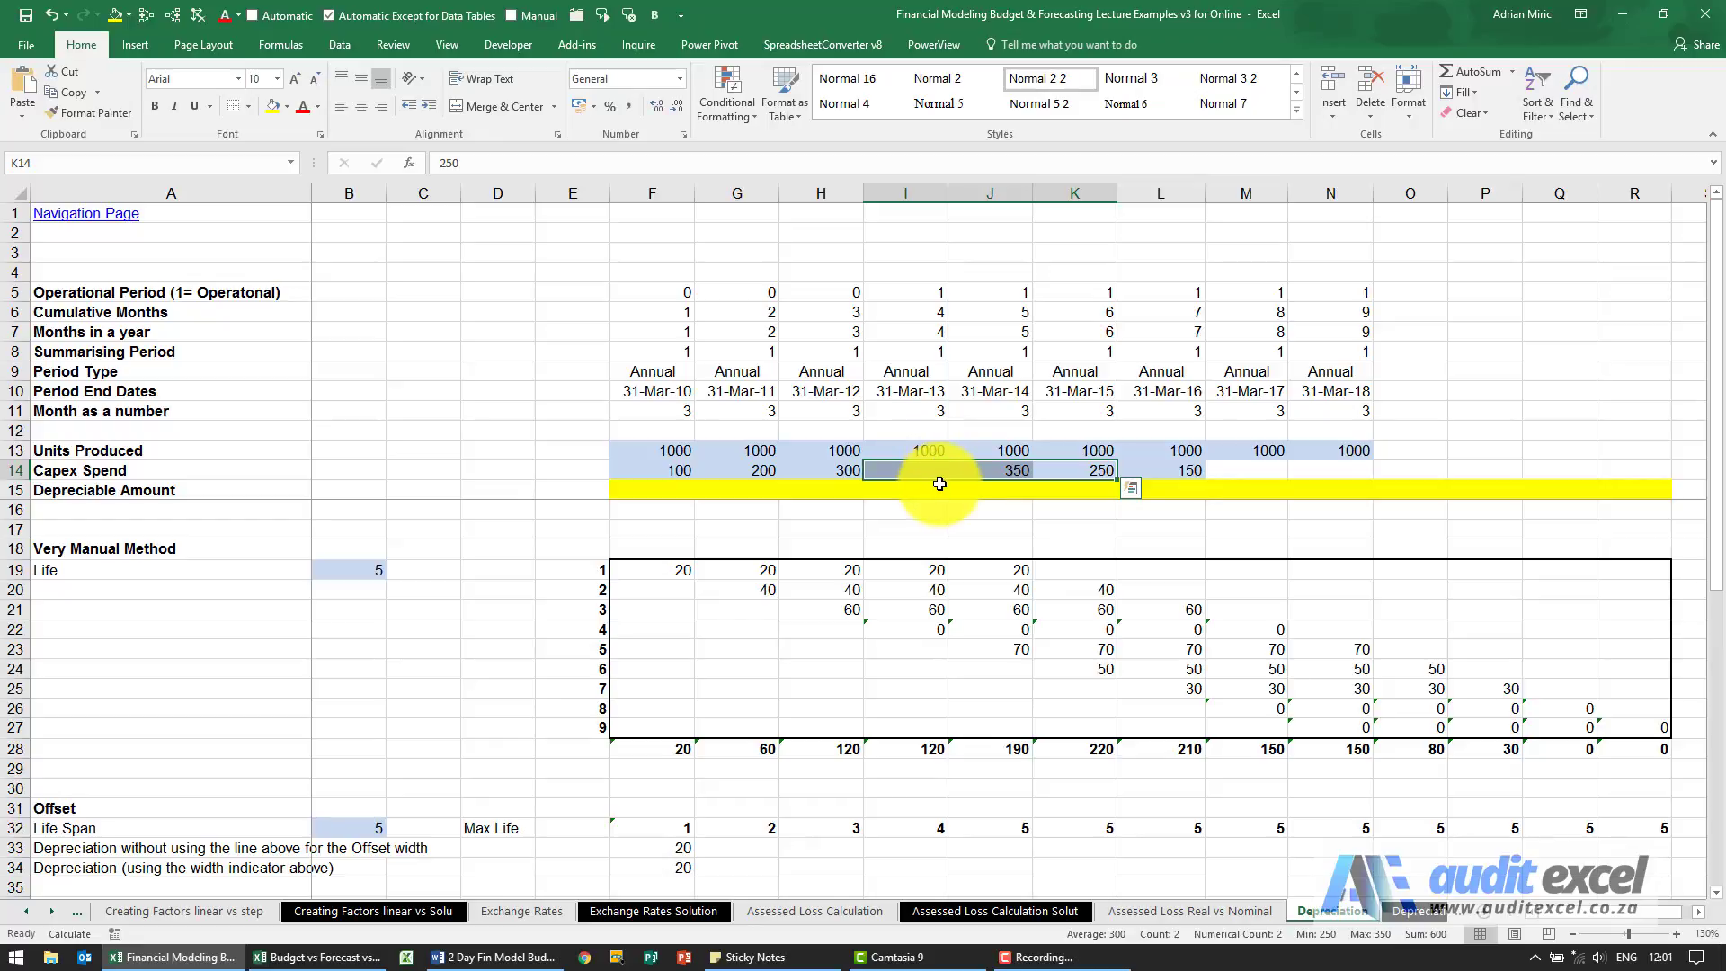
Begin an OFFSET function in Depreciable Amount cell J15 with Capex Spend cell J14 as its reference.
{"action": "left_click", "coordinate": [989, 495]}
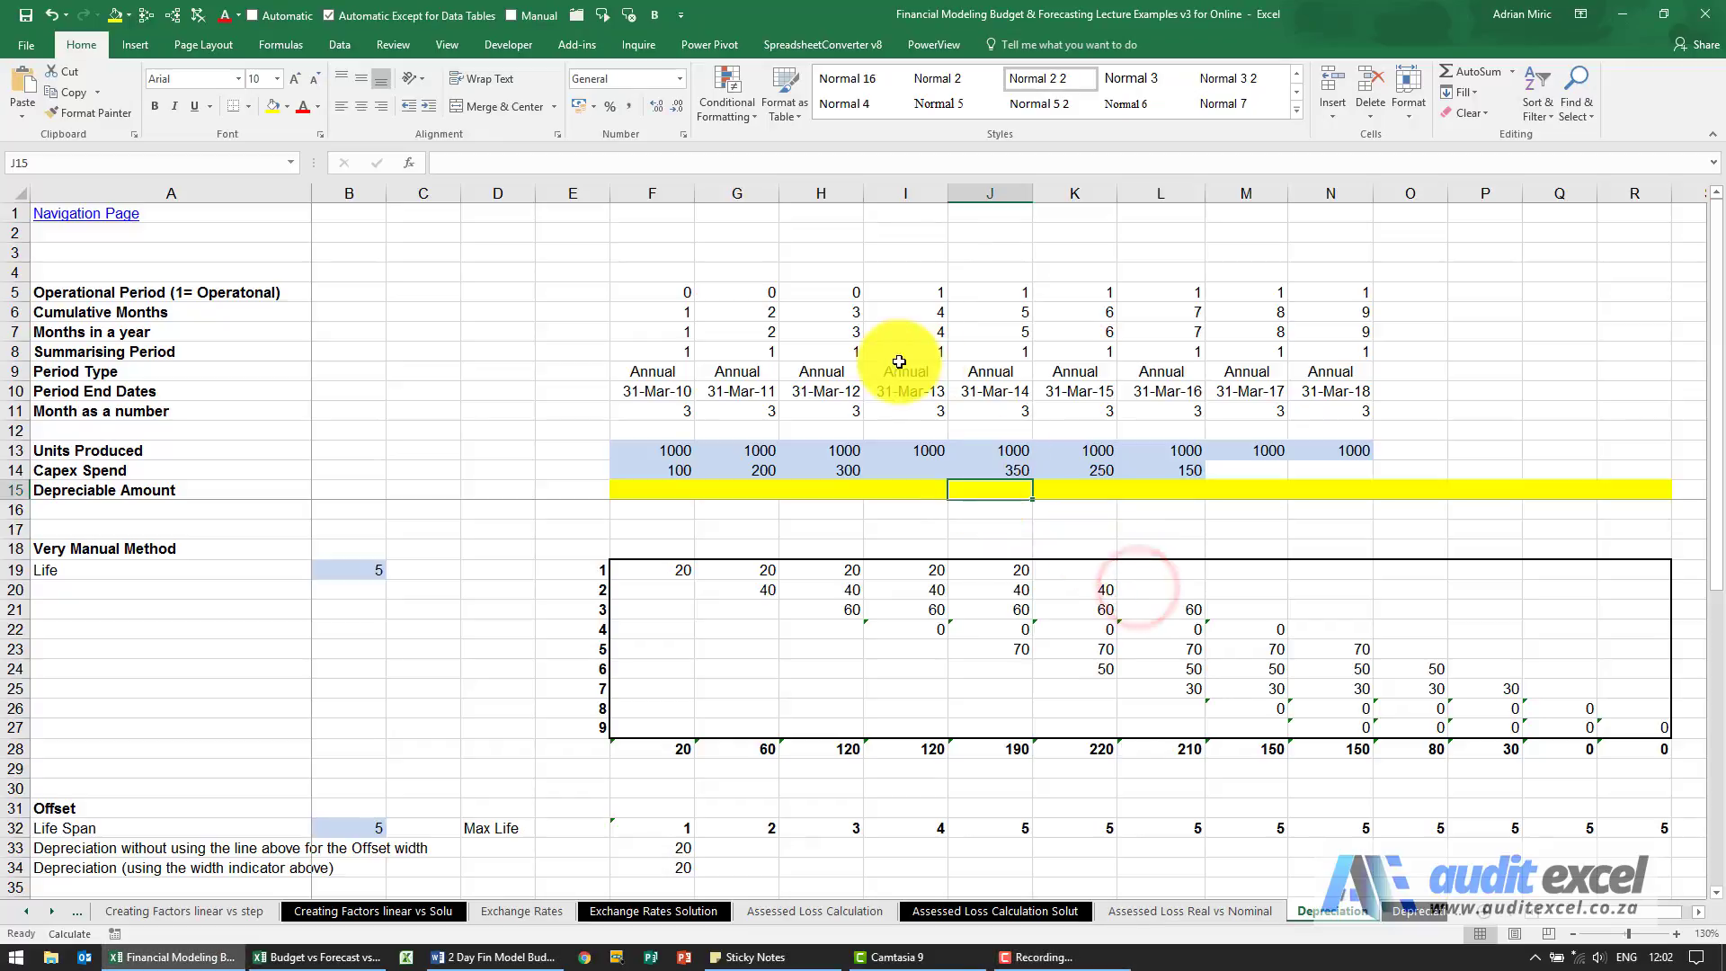
{"action": "left_click", "coordinate": [409, 166]}
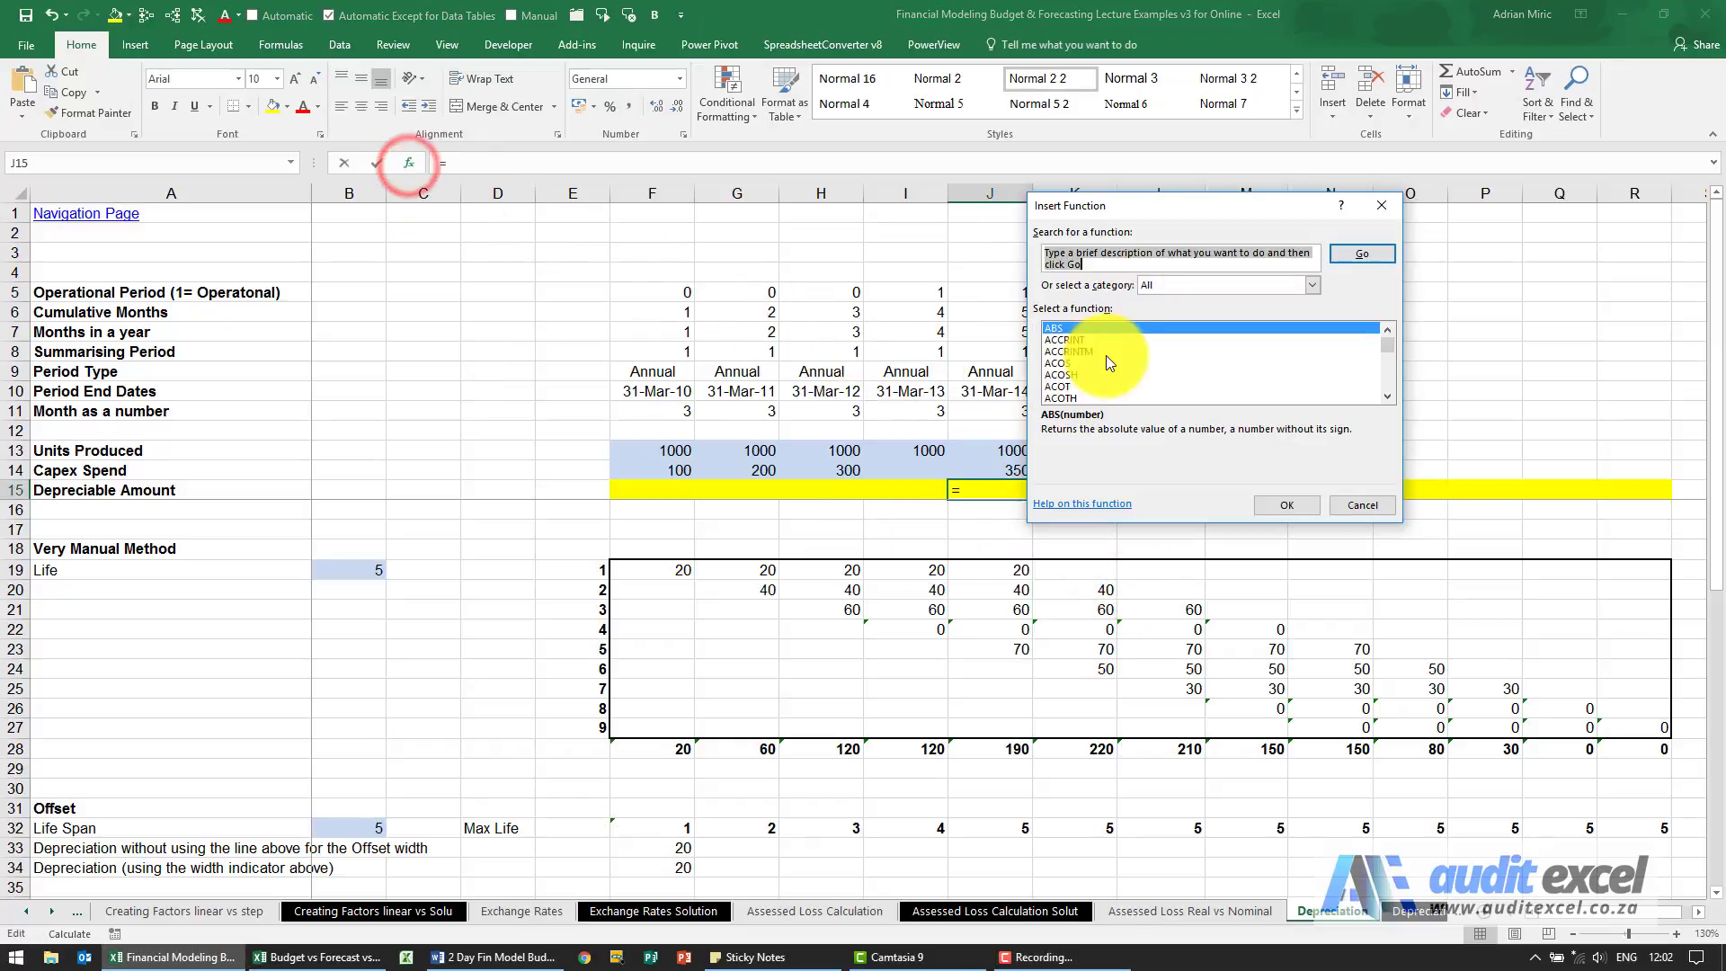
{"action": "left_click", "coordinate": [1125, 344]}
{"action": "key", "text": "o"}
{"action": "key", "text": "f"}
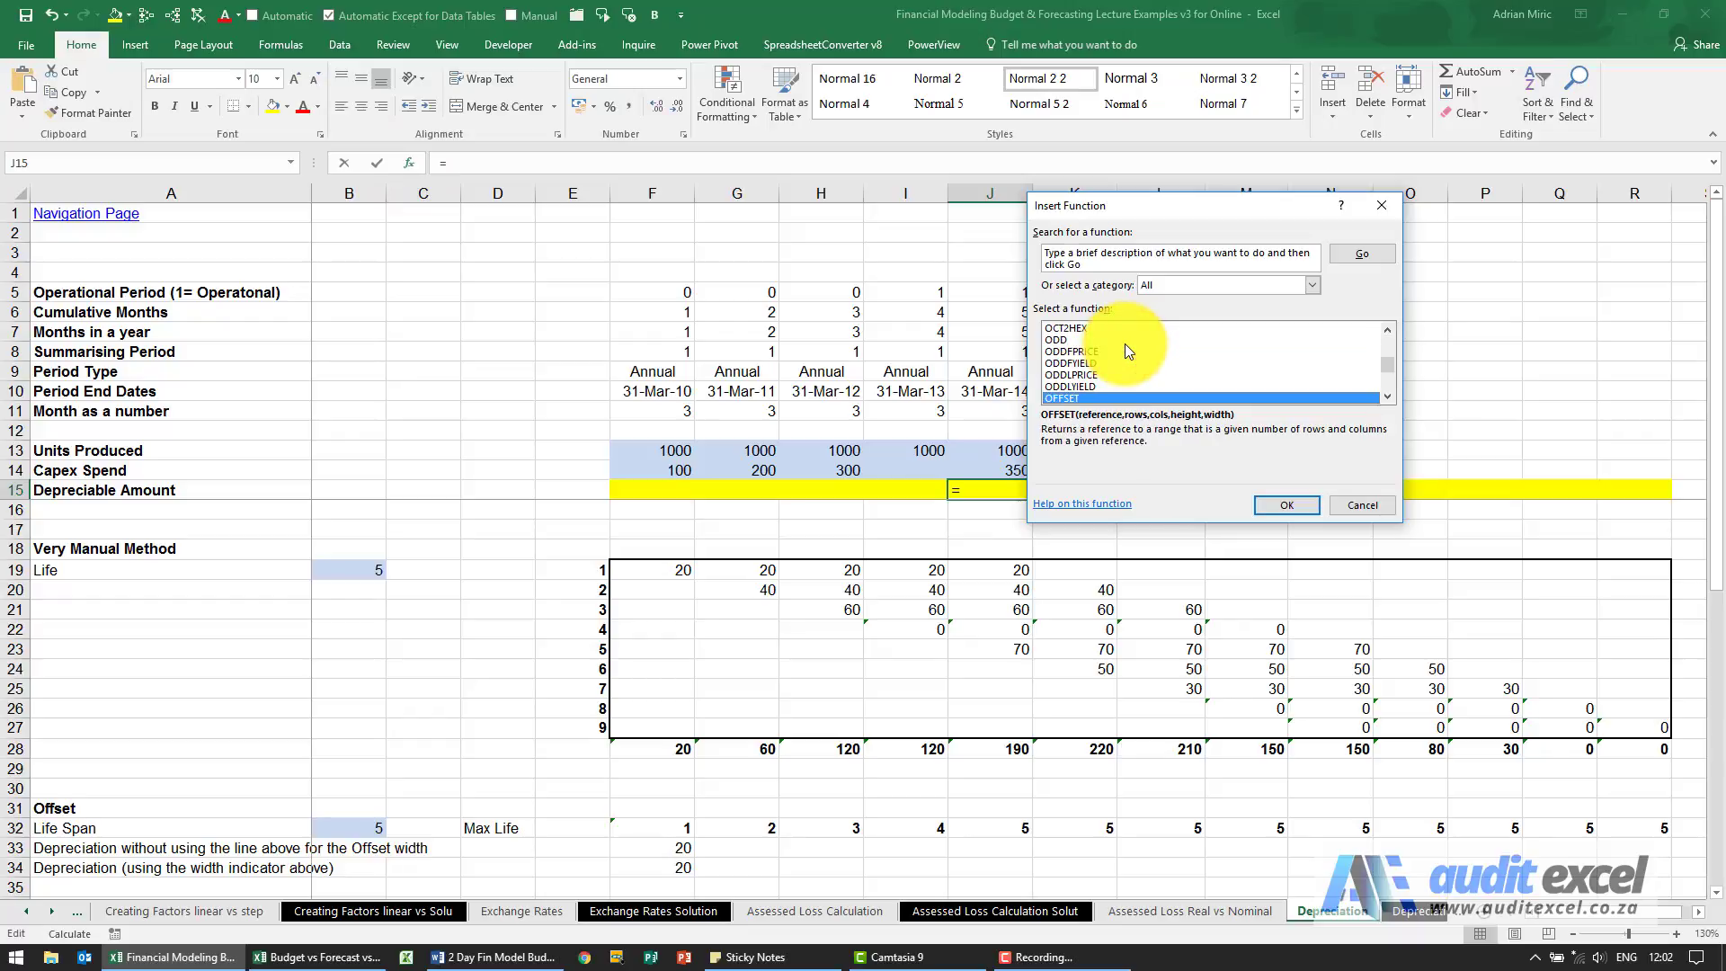
{"action": "key", "text": "Return"}
{"action": "left_click_drag", "start_coordinate": [1171, 225], "coordinate": [1148, 554]}
{"action": "left_click", "coordinate": [1003, 472]}
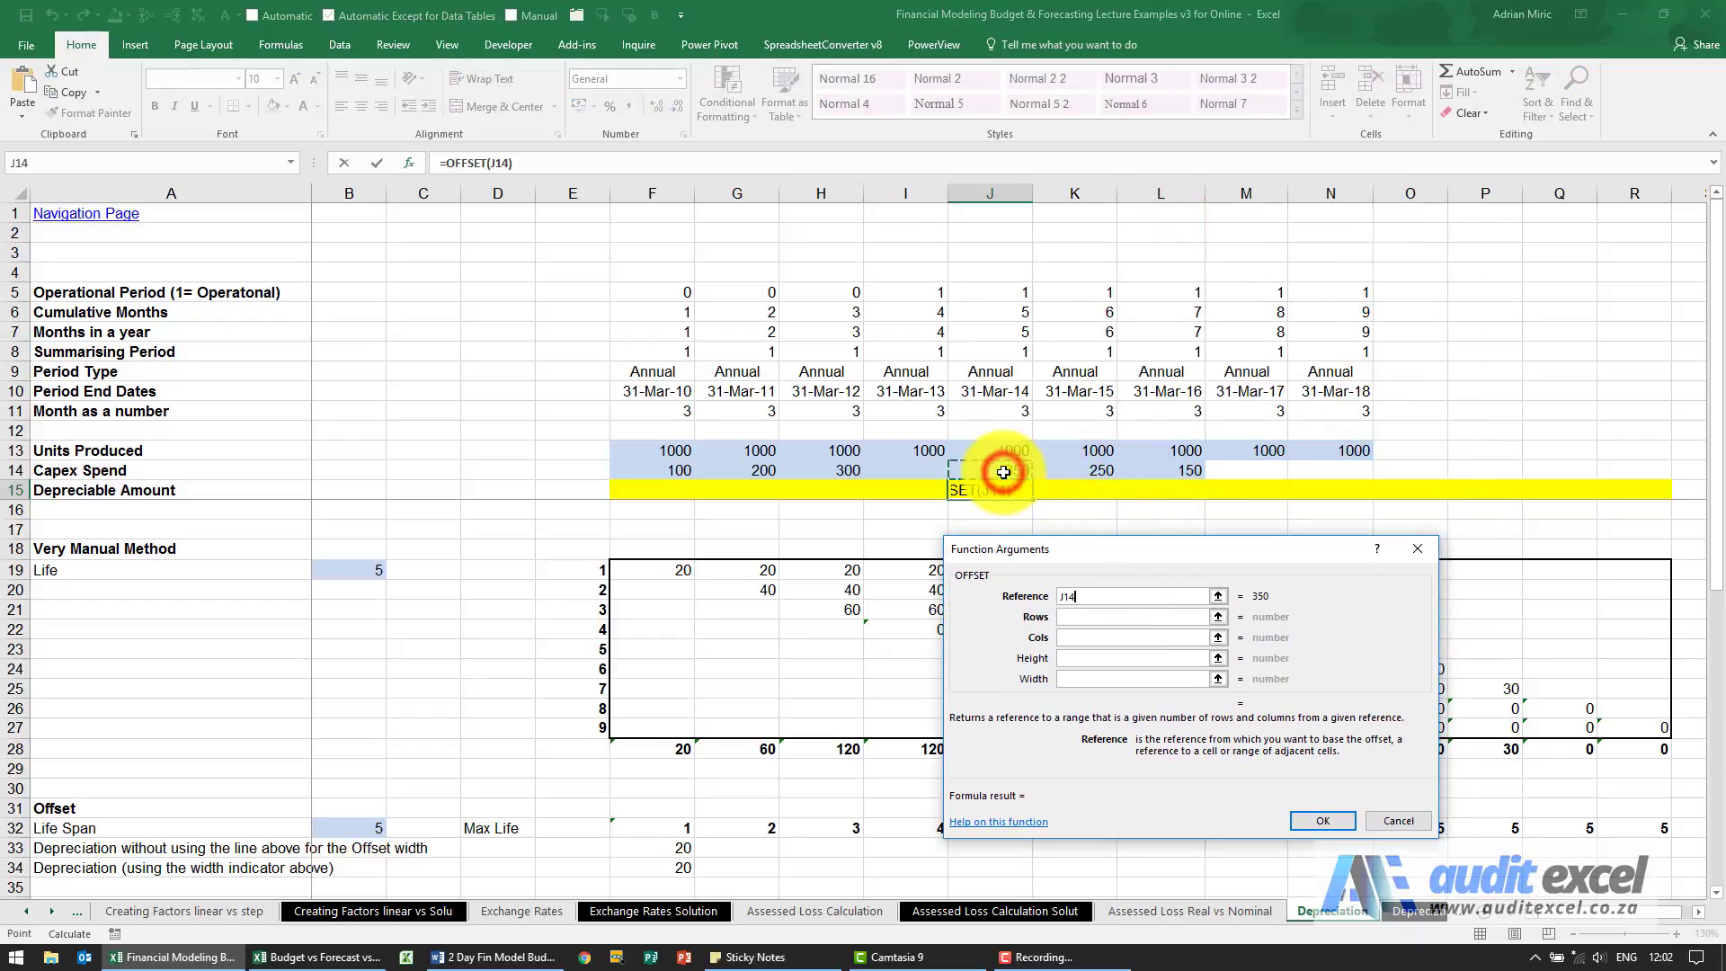
Complete the OFFSET with 0 rows, 0 columns, a blank height and a width of -$B$19.
{"action": "left_click", "coordinate": [1114, 618]}
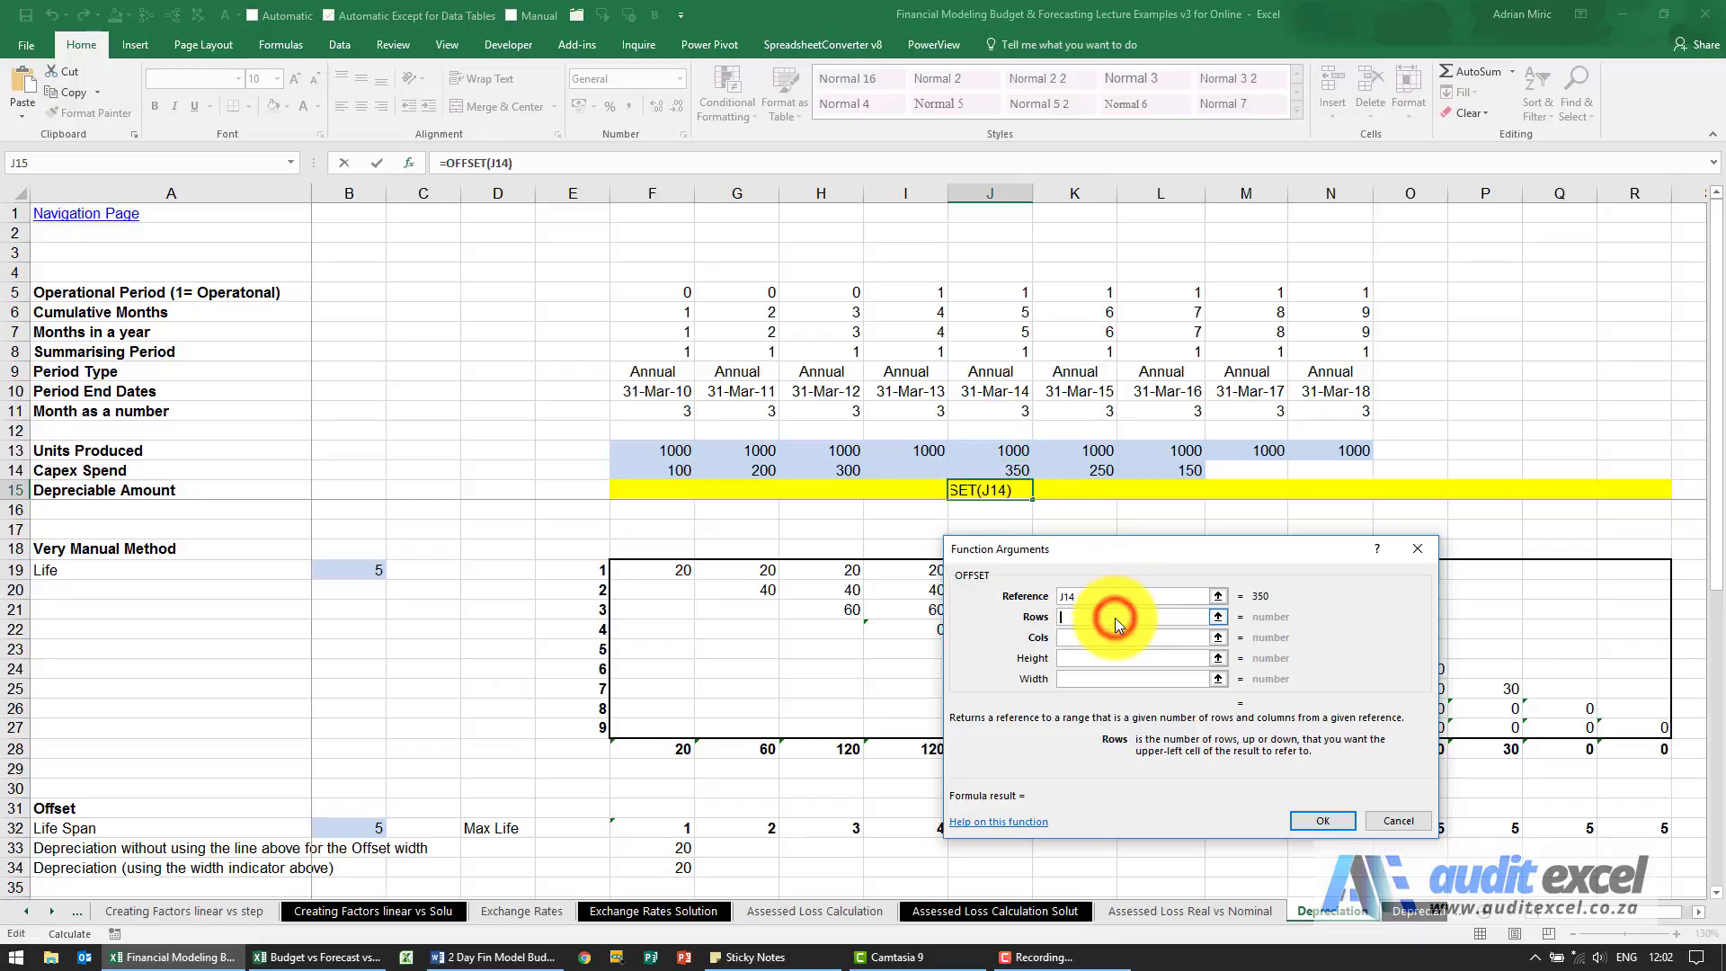
{"action": "type", "text": "0"}
{"action": "left_click", "coordinate": [1115, 633]}
{"action": "type", "text": "0"}
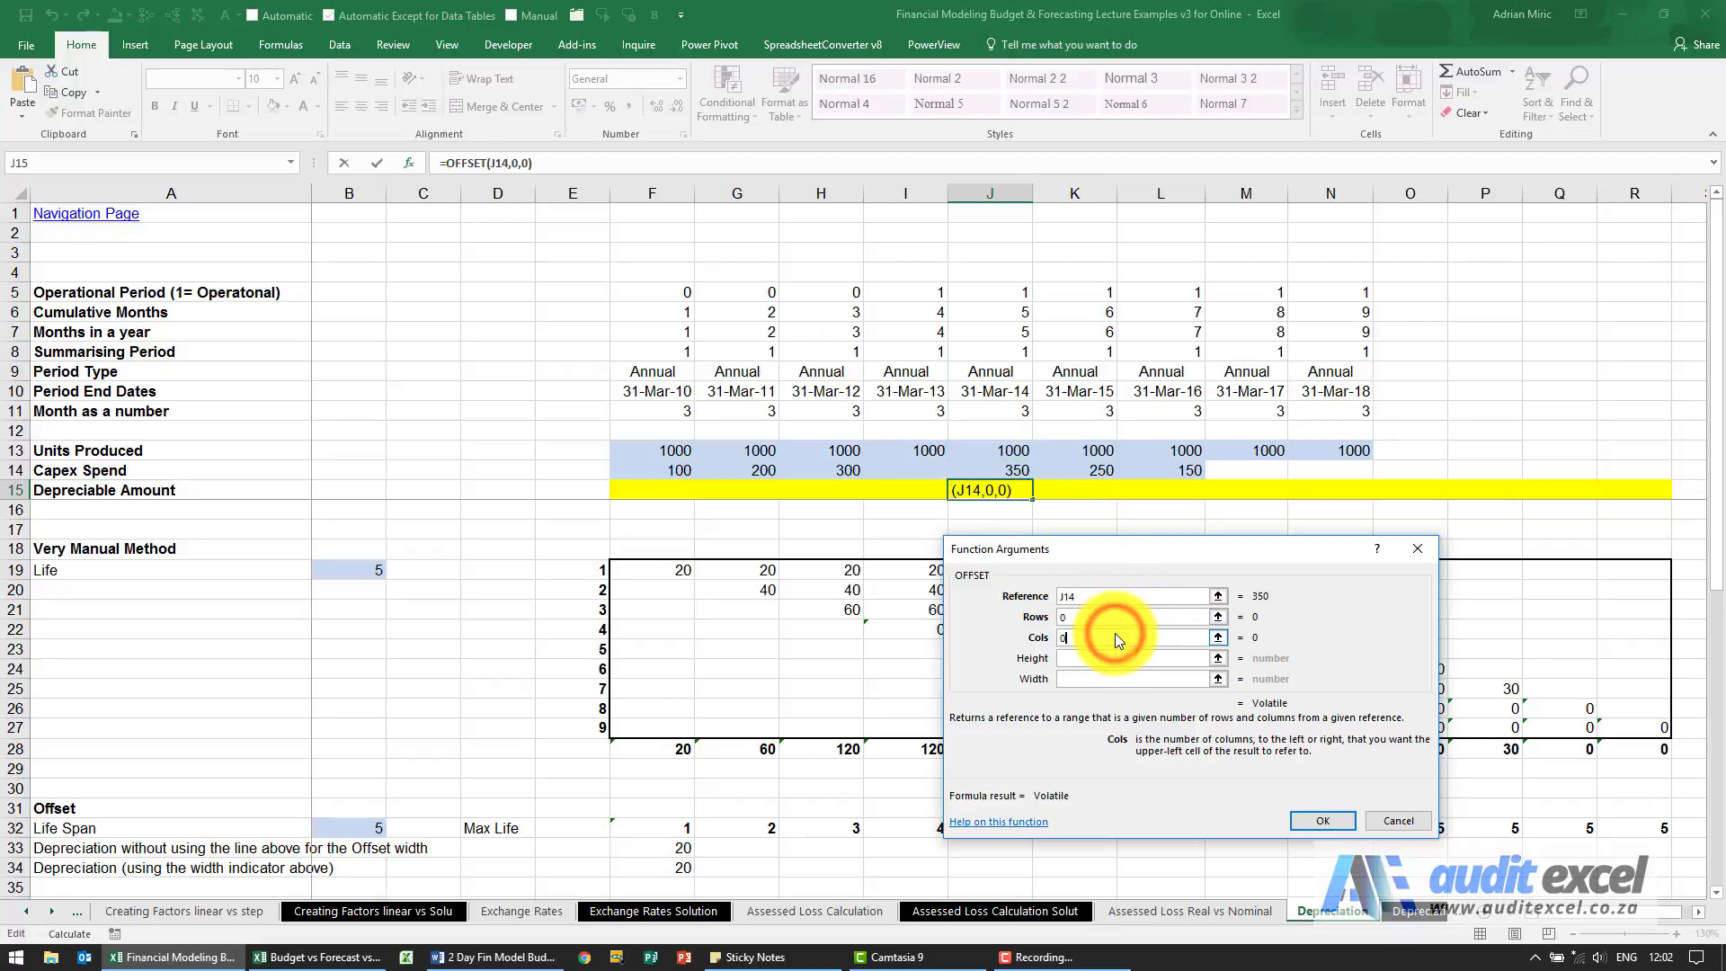
{"action": "left_click", "coordinate": [1109, 658]}
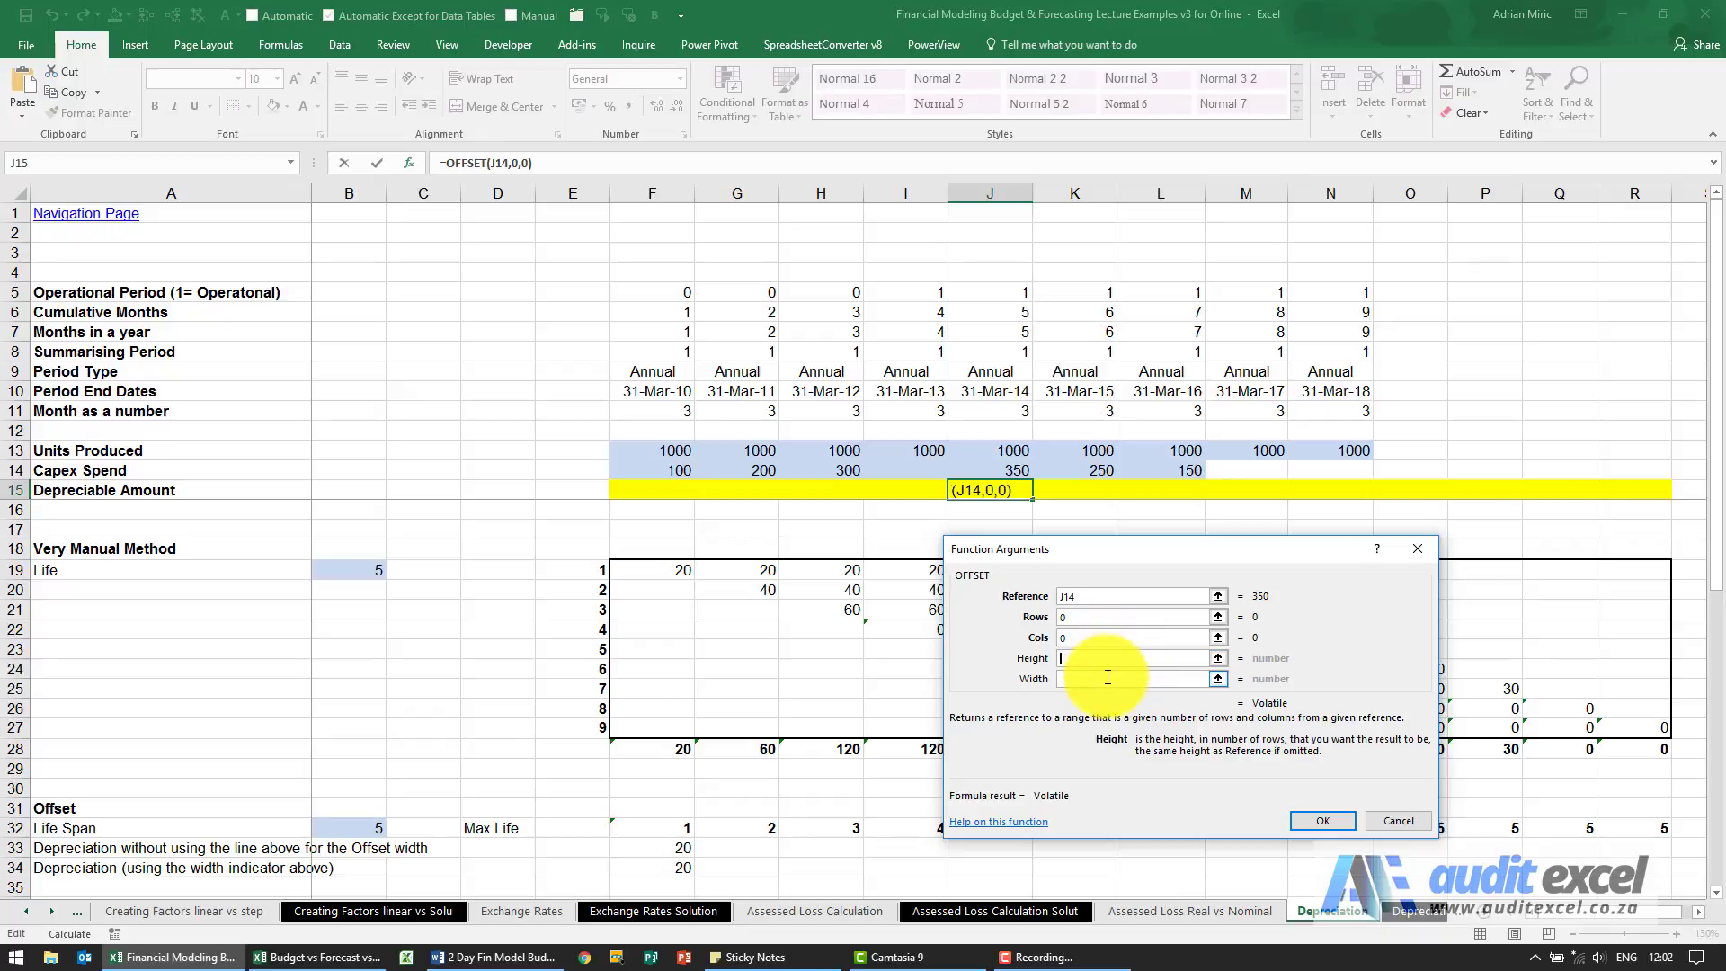
{"action": "left_click", "coordinate": [1108, 680]}
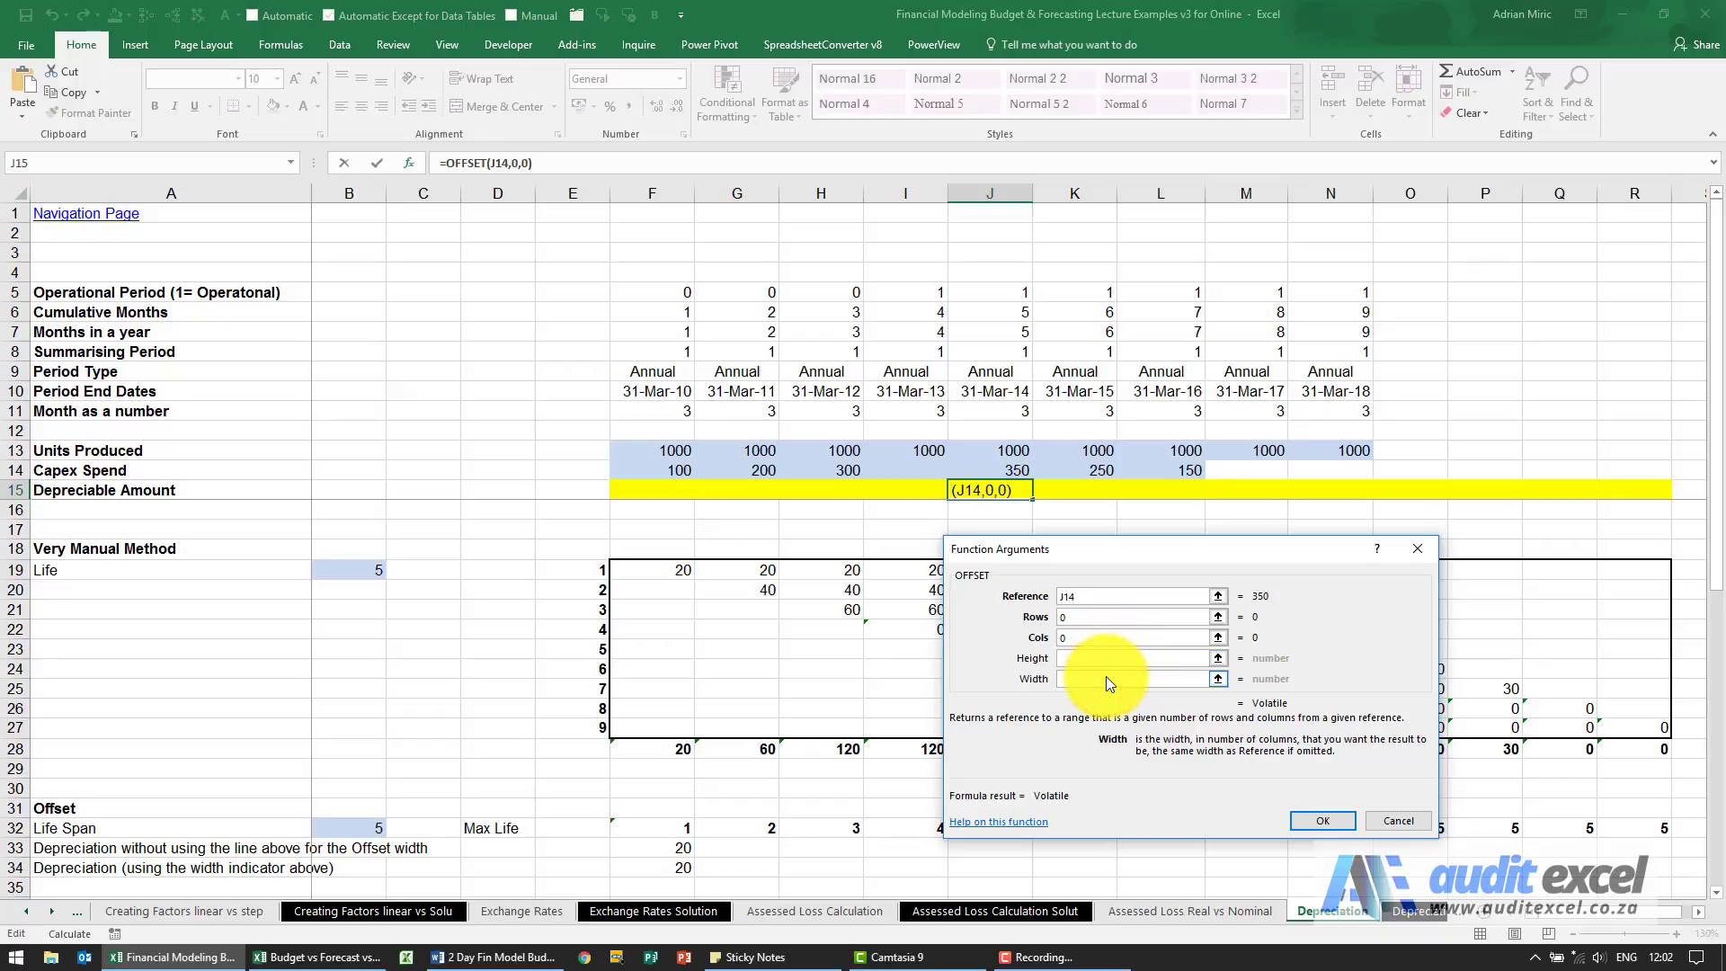
{"action": "type", "text": "-B19"}
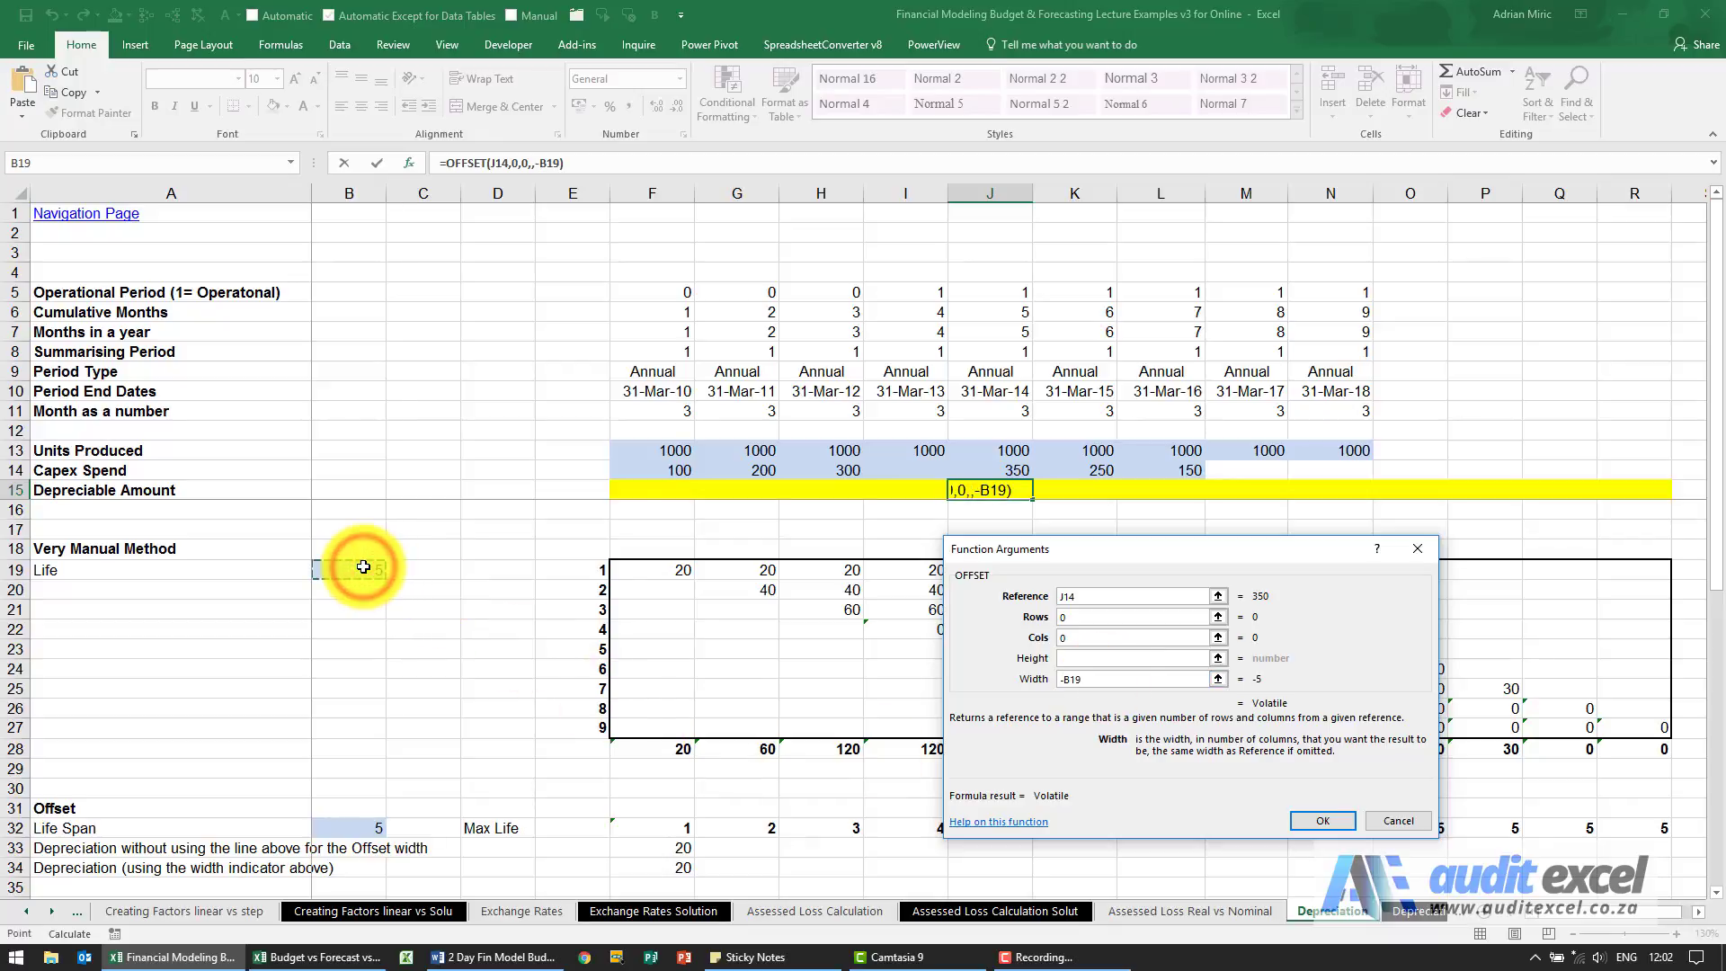
{"action": "key", "text": "F4"}
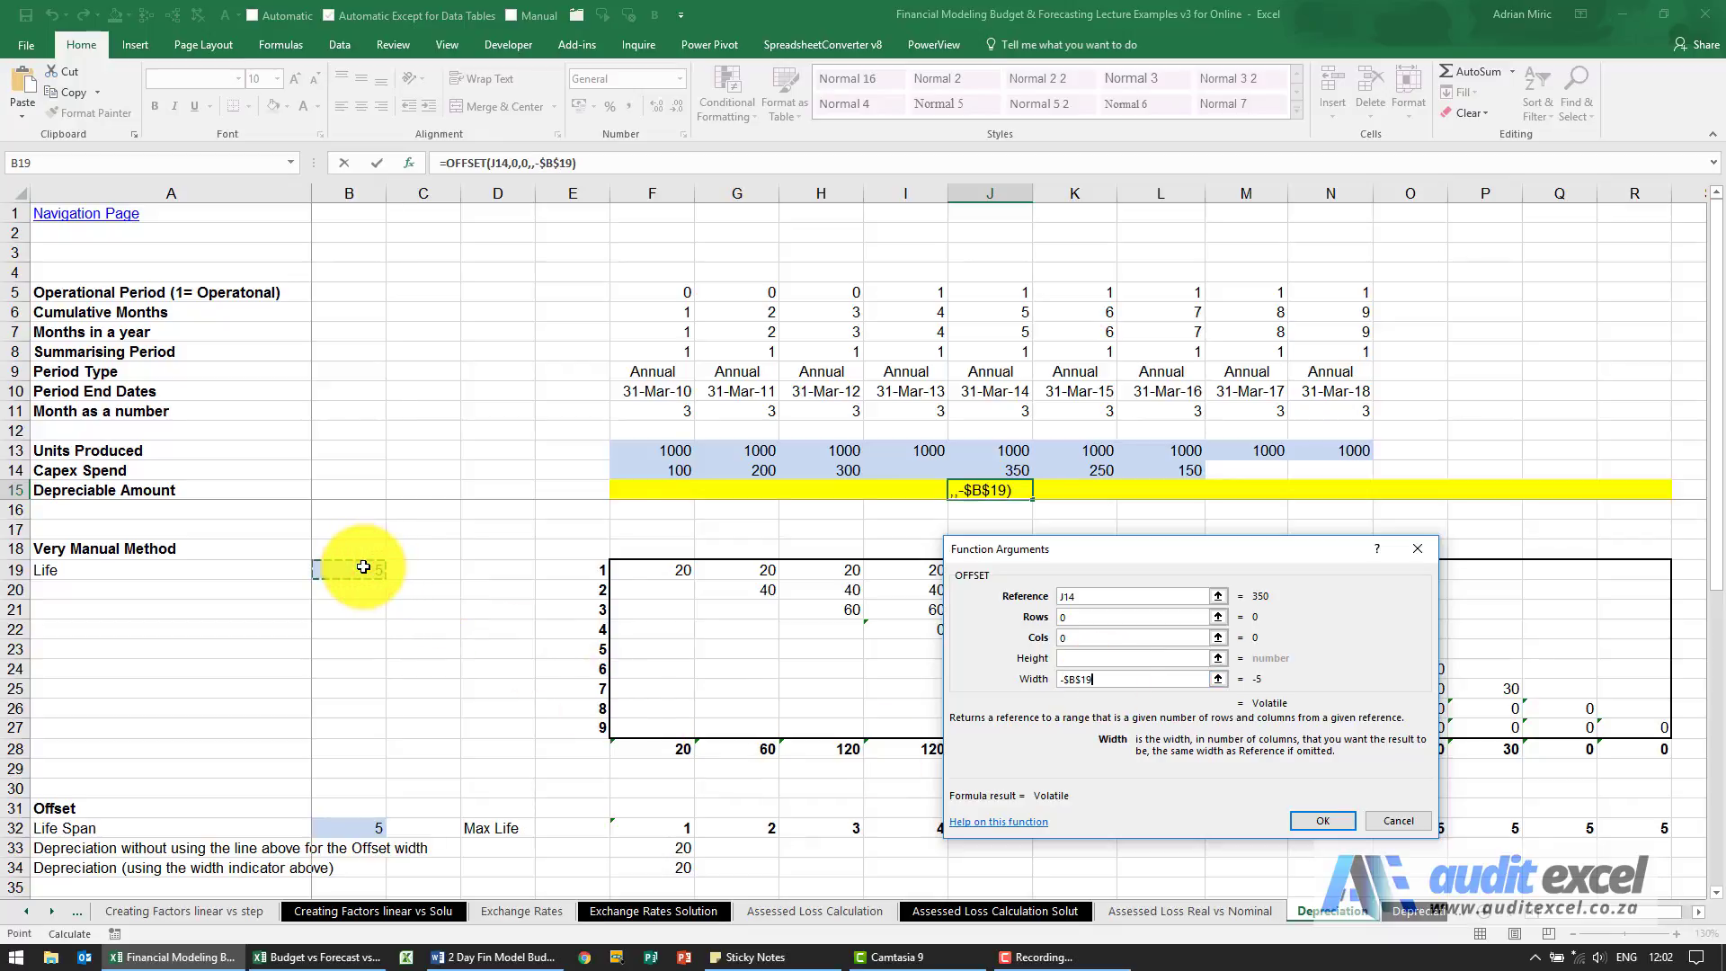
{"action": "left_click", "coordinate": [1319, 821]}
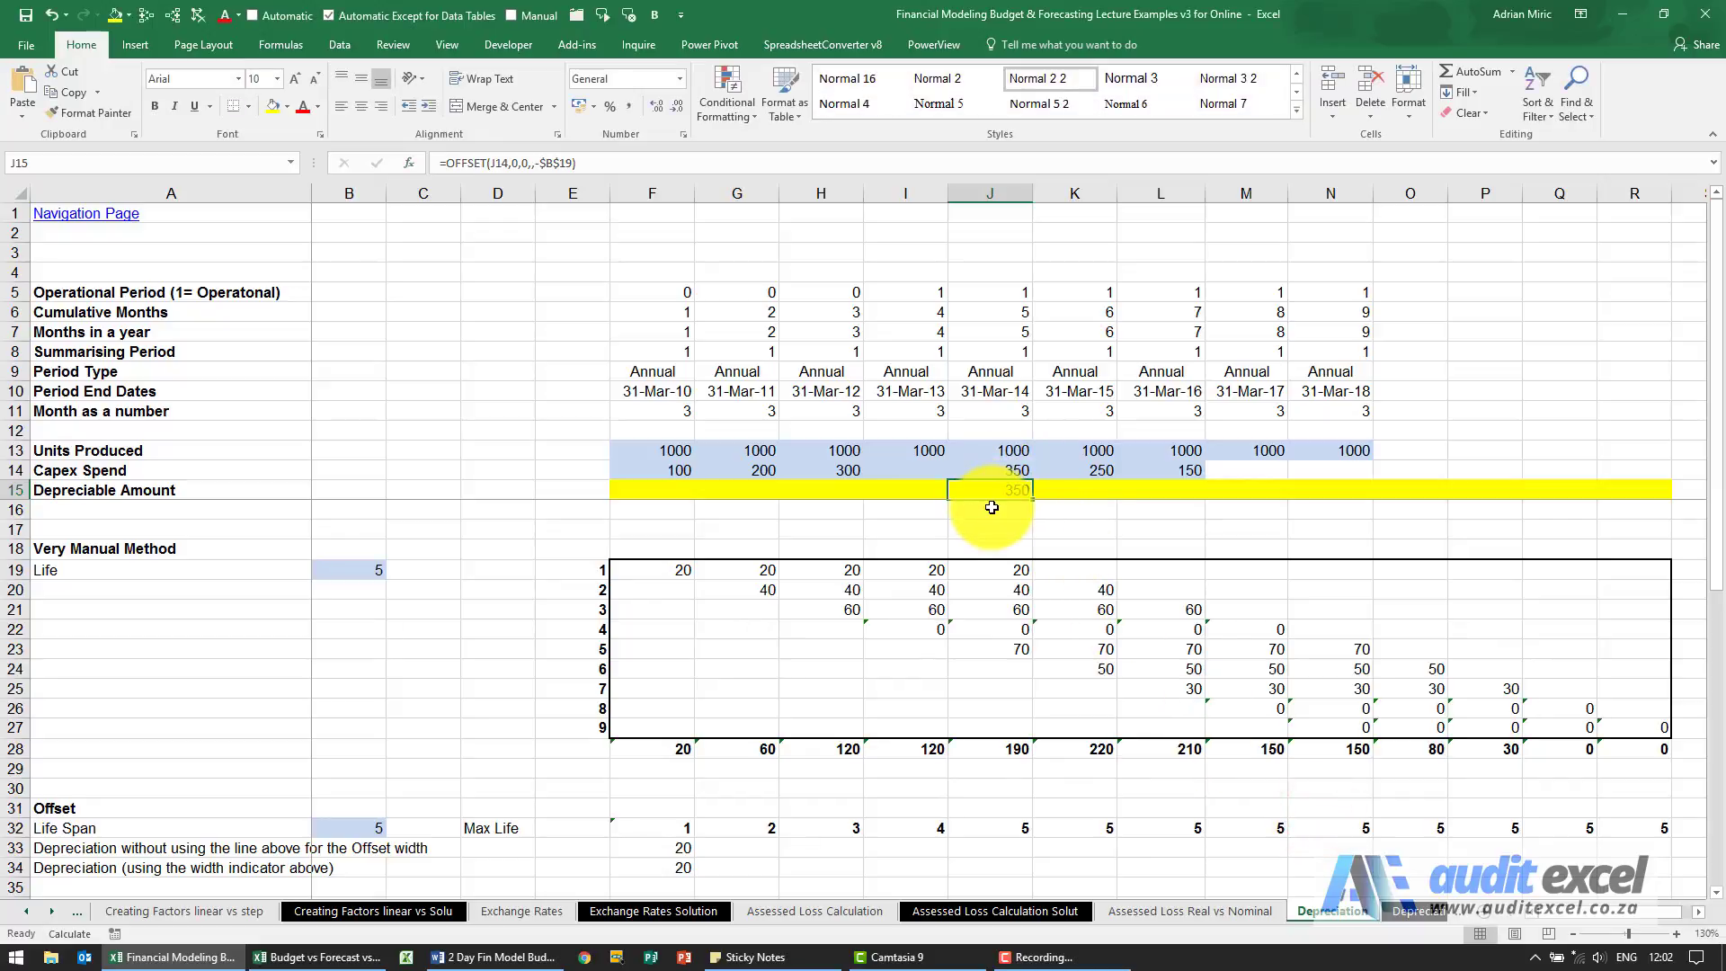
Compare the sum of Capex Spend F14:J14 with the OFFSET result in J15.
{"action": "left_click_drag", "start_coordinate": [1004, 471], "coordinate": [656, 470]}
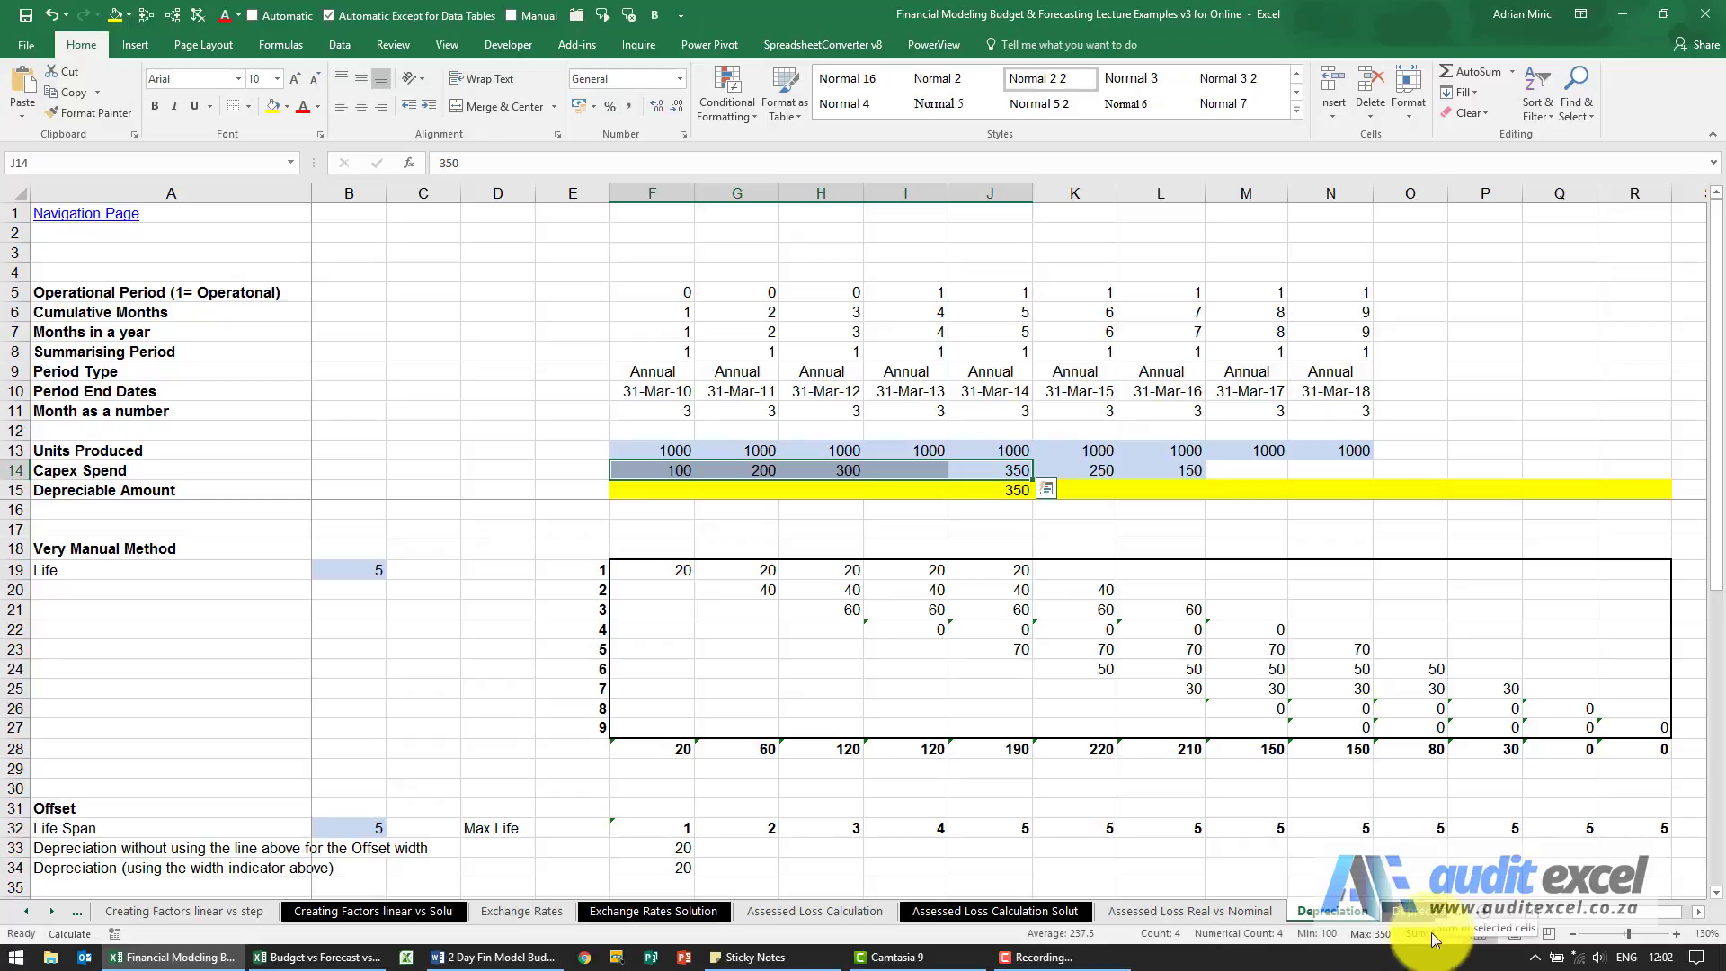
{"action": "left_click", "coordinate": [1012, 490]}
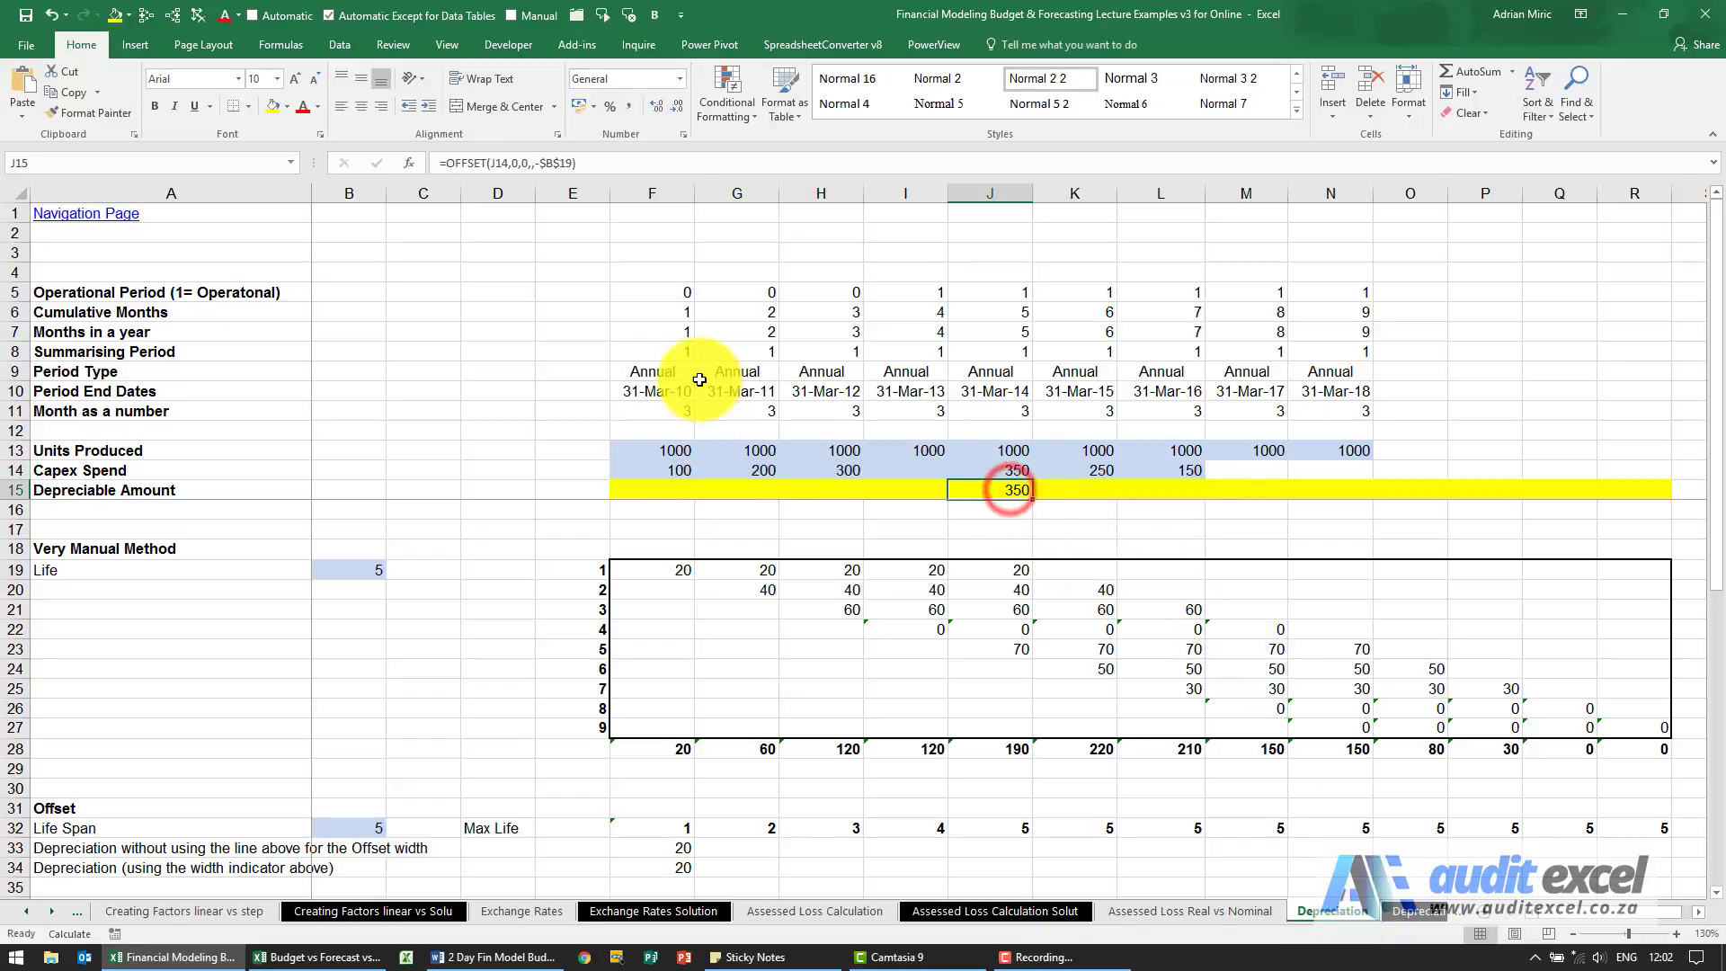
{"action": "left_click_drag", "start_coordinate": [1007, 463], "coordinate": [677, 467]}
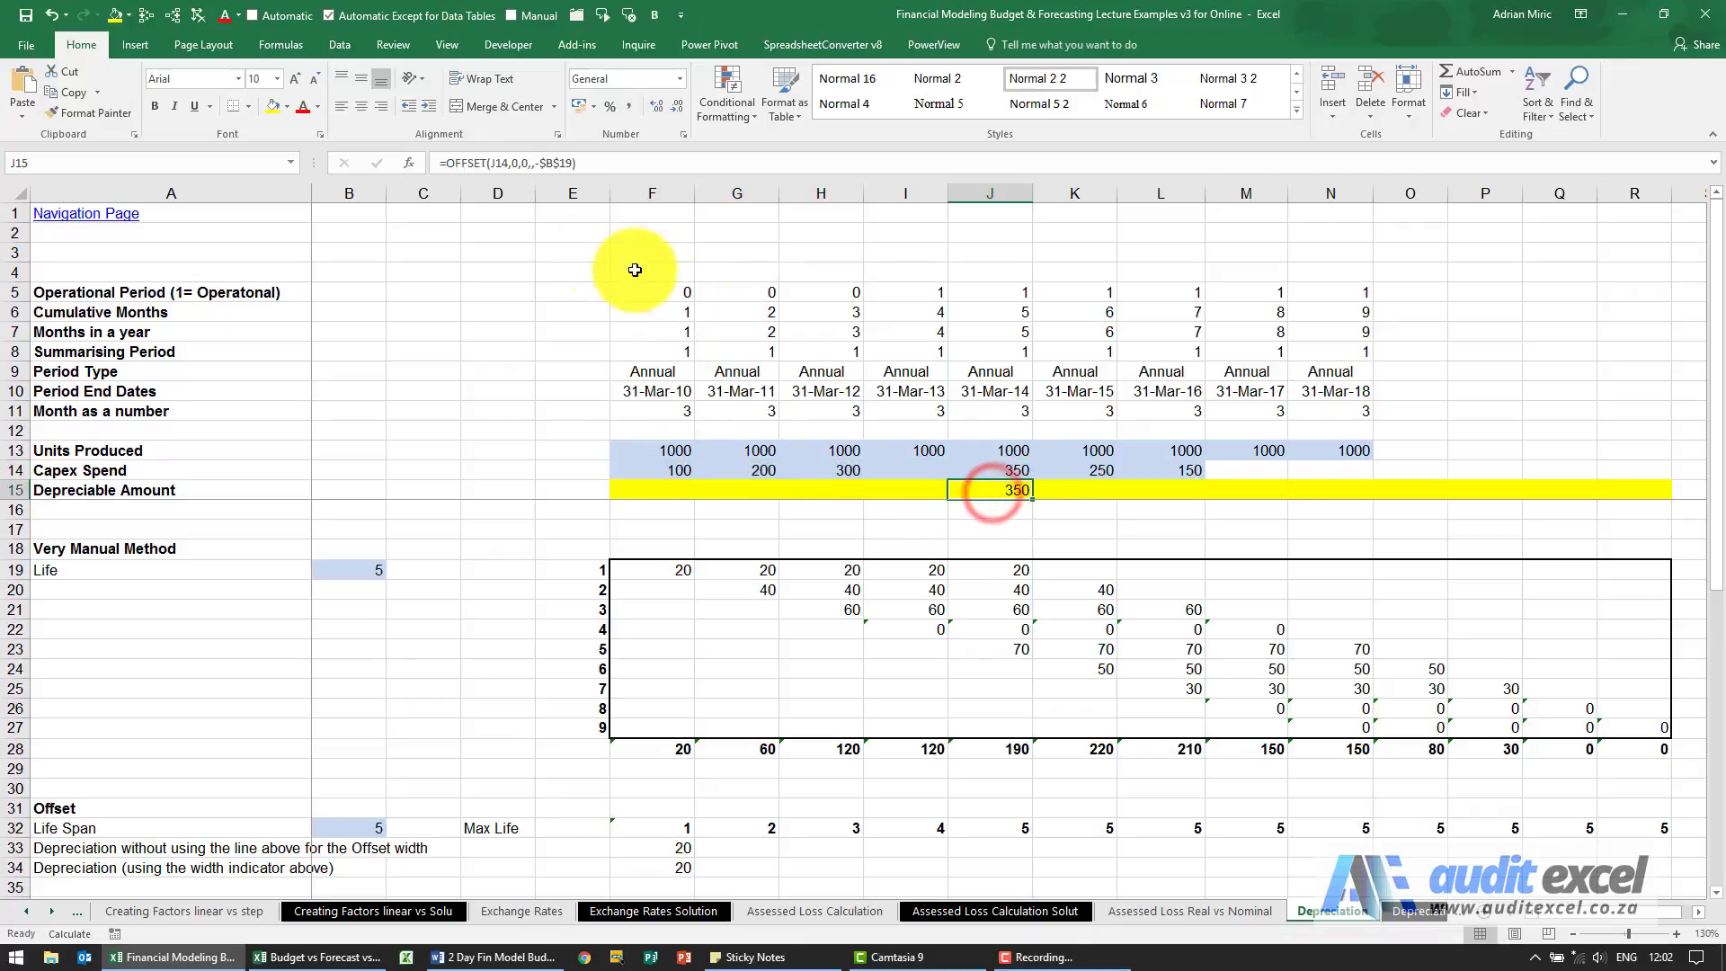
Wrap the J15 formula in SUM so it reads =SUM(OFFSET(J14,0,0,,-$B$19)).
{"action": "left_click", "coordinate": [447, 163]}
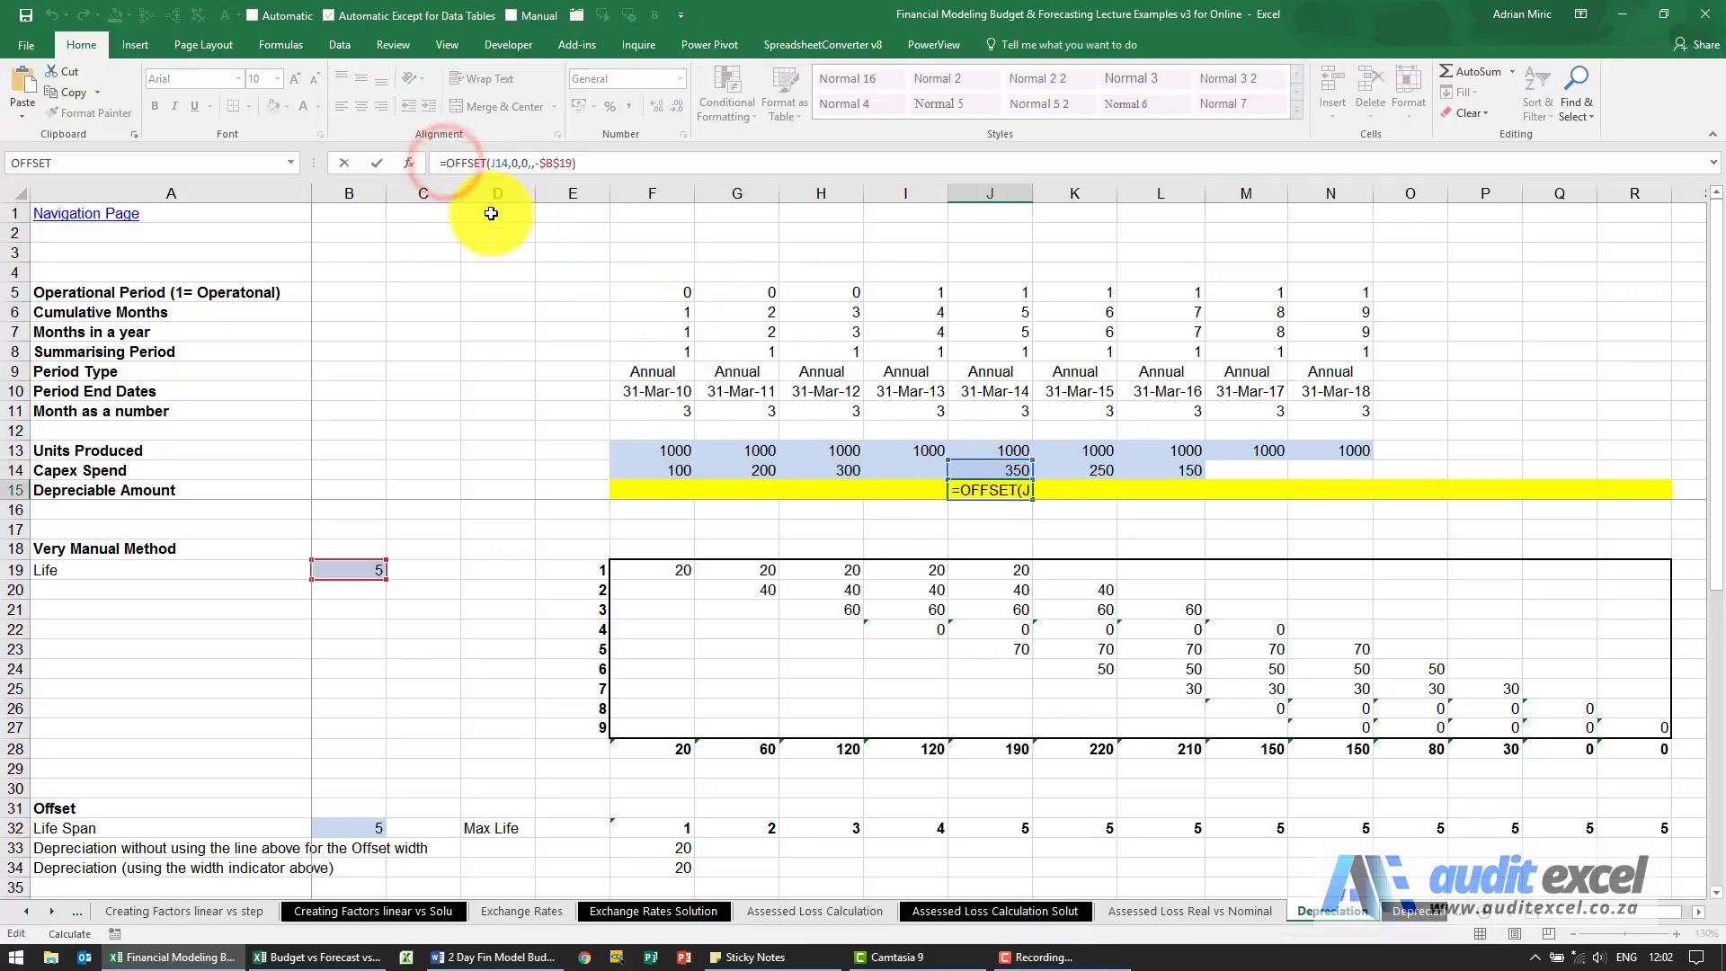
{"action": "type", "text": "sum("}
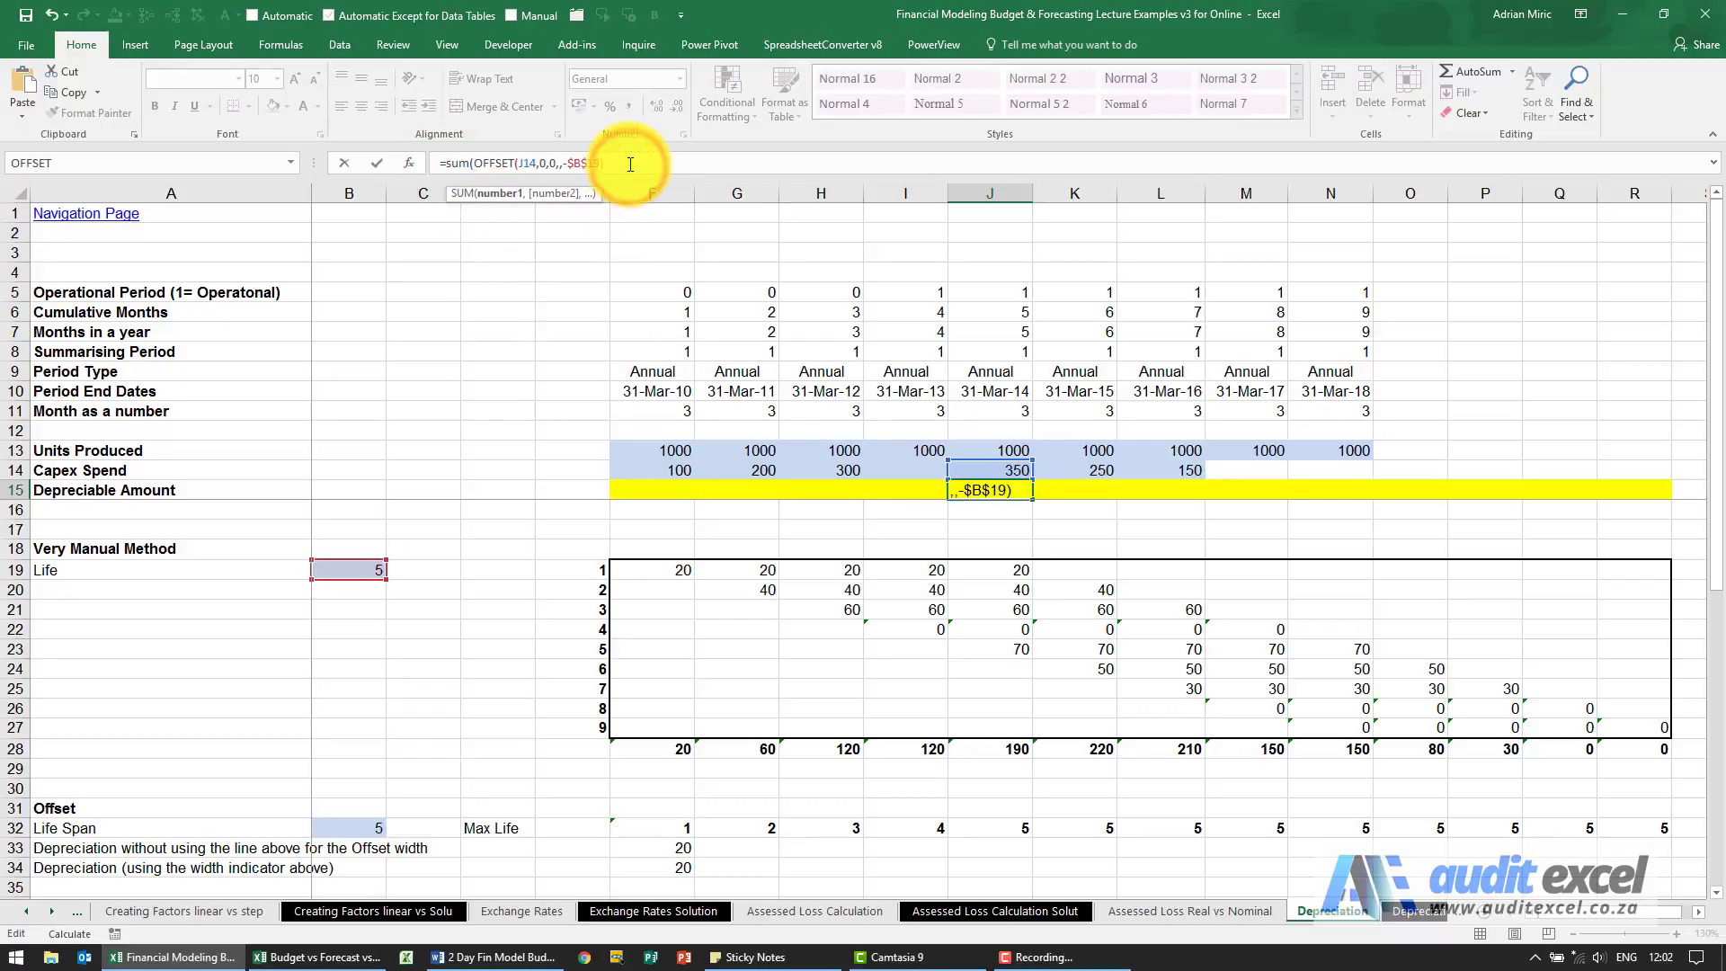
{"action": "key", "text": "Return"}
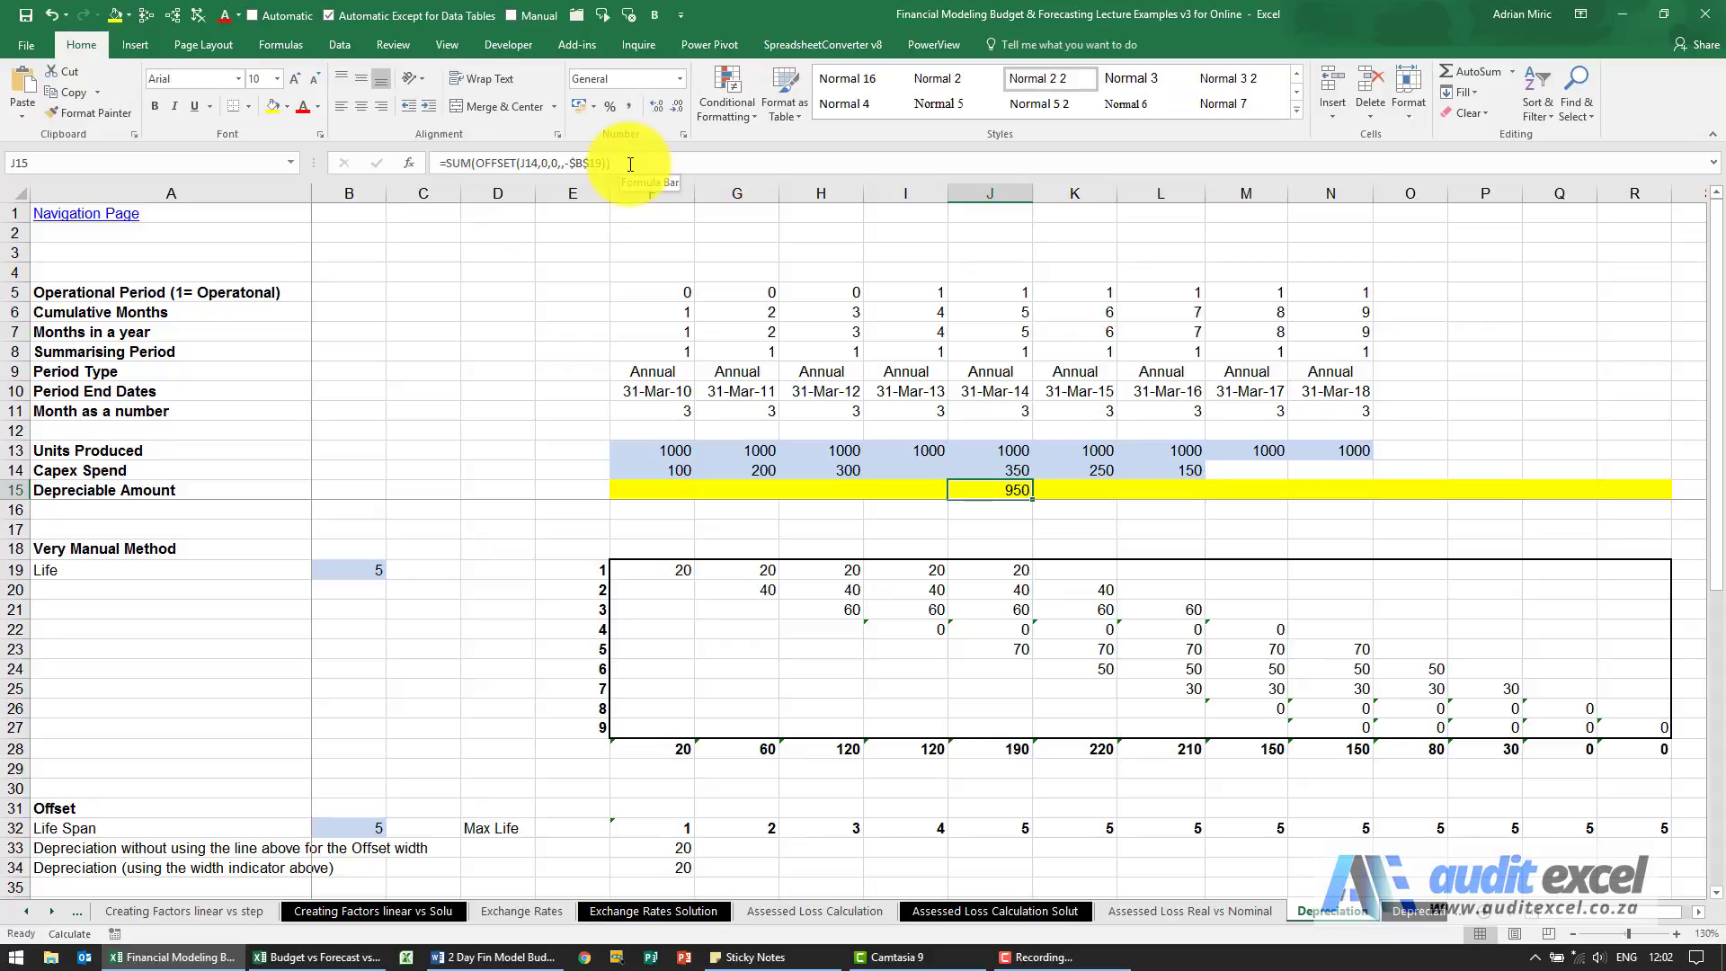
Copy the J15 SUM(OFFSET) formula across the whole Depreciable Amount row, F15:R15.
{"action": "key", "text": "Right"}
{"action": "key", "text": "Right"}
{"action": "key", "text": "Right"}
{"action": "key", "text": "Right"}
{"action": "key", "text": "Right"}
{"action": "key", "text": "Right"}
{"action": "key", "text": "Right"}
{"action": "key", "text": "Right"}
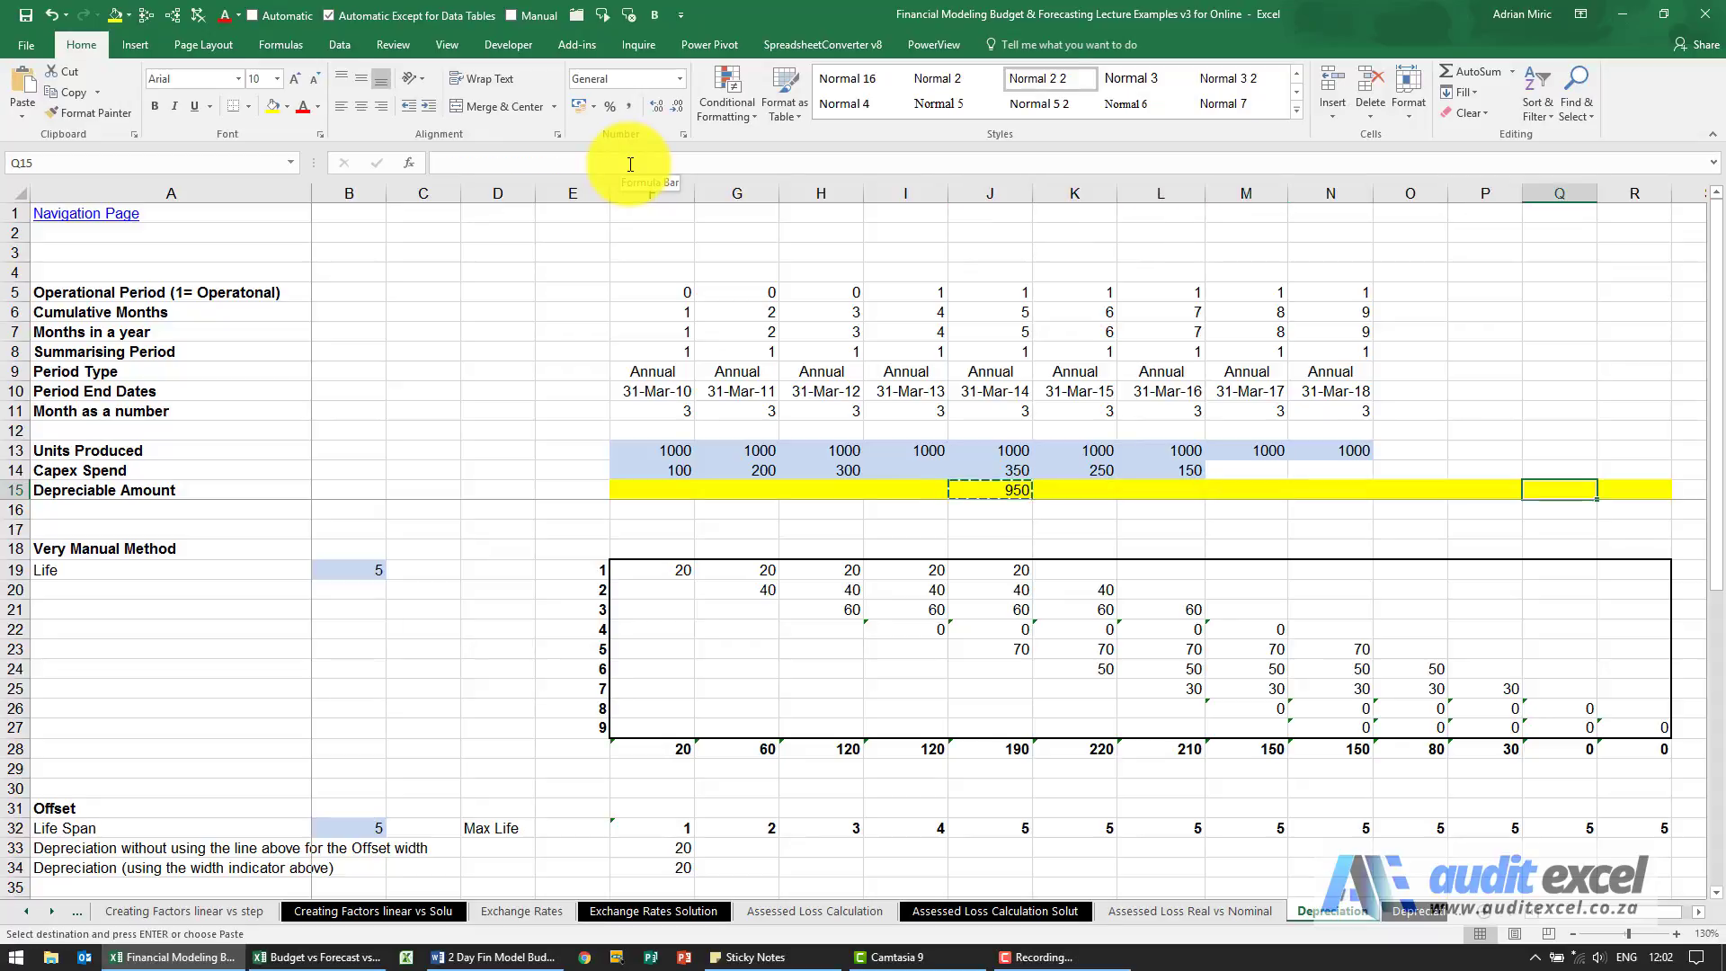
{"action": "key", "text": "ctrl+shift+Left"}
{"action": "key", "text": "shift+Left"}
{"action": "key", "text": "shift+Left"}
{"action": "key", "text": "shift+Left"}
{"action": "key", "text": "shift+Left"}
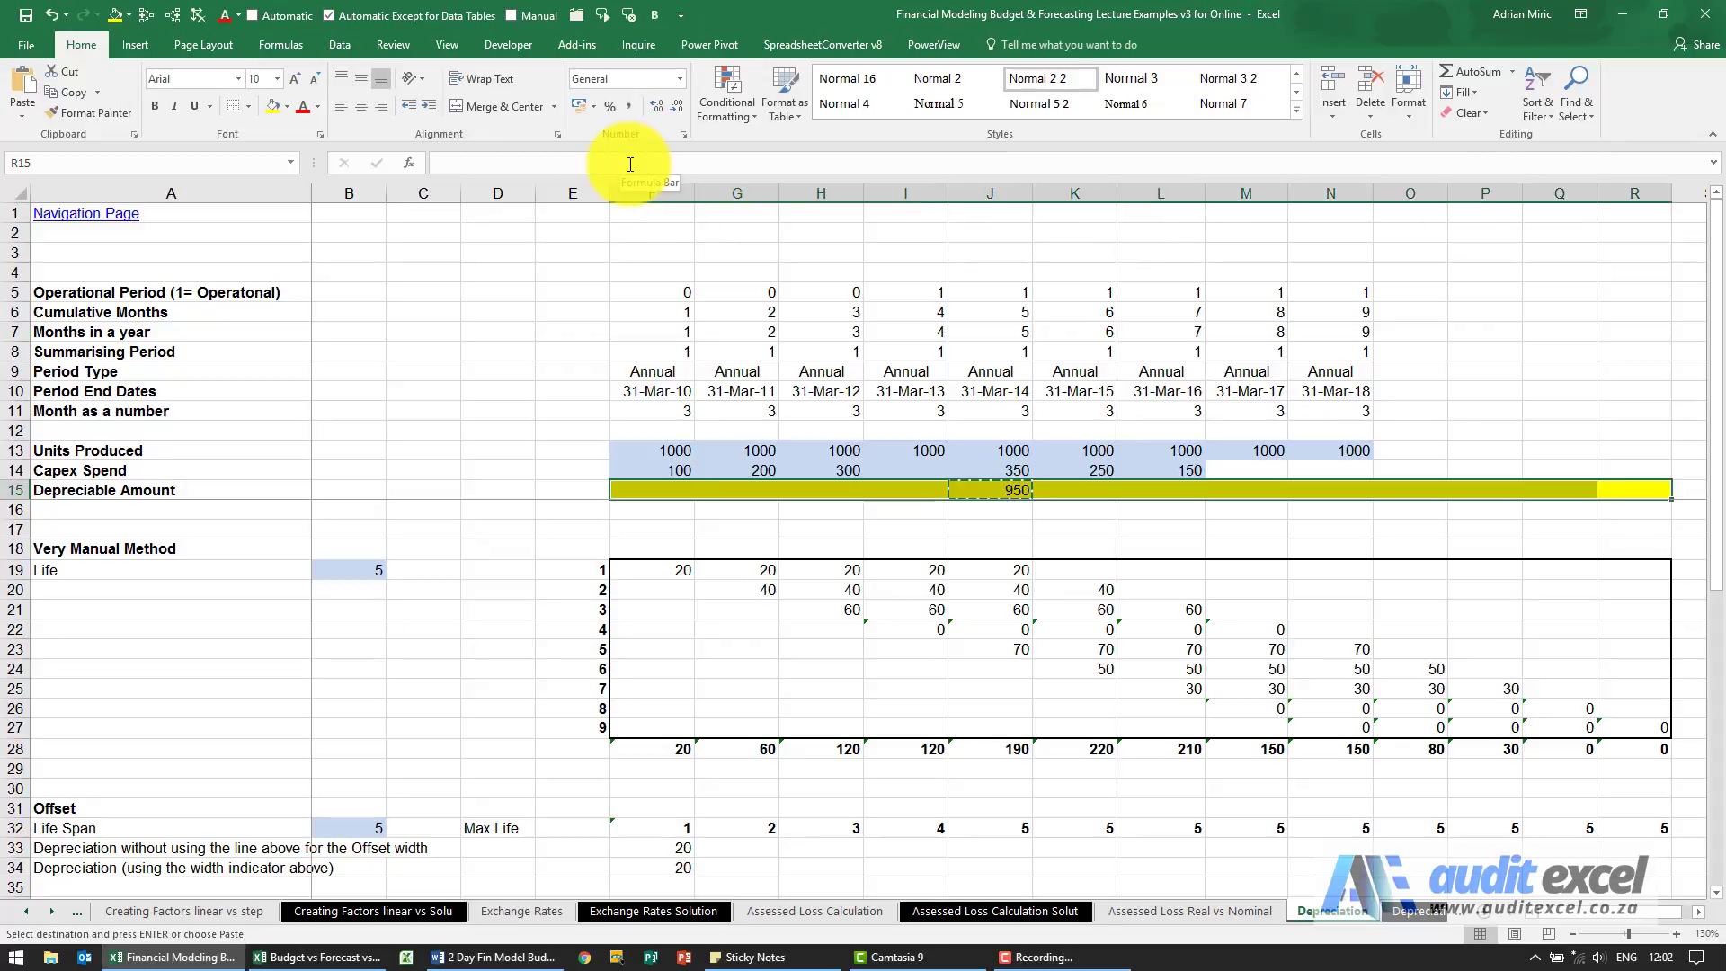
{"action": "key", "text": "ctrl+v"}
Check the depreciable amounts in J15 and K15 against the sums of Capex Spend F14:J14 and G14:K14.
{"action": "key", "text": "ctrl+Left"}
{"action": "key", "text": "Right"}
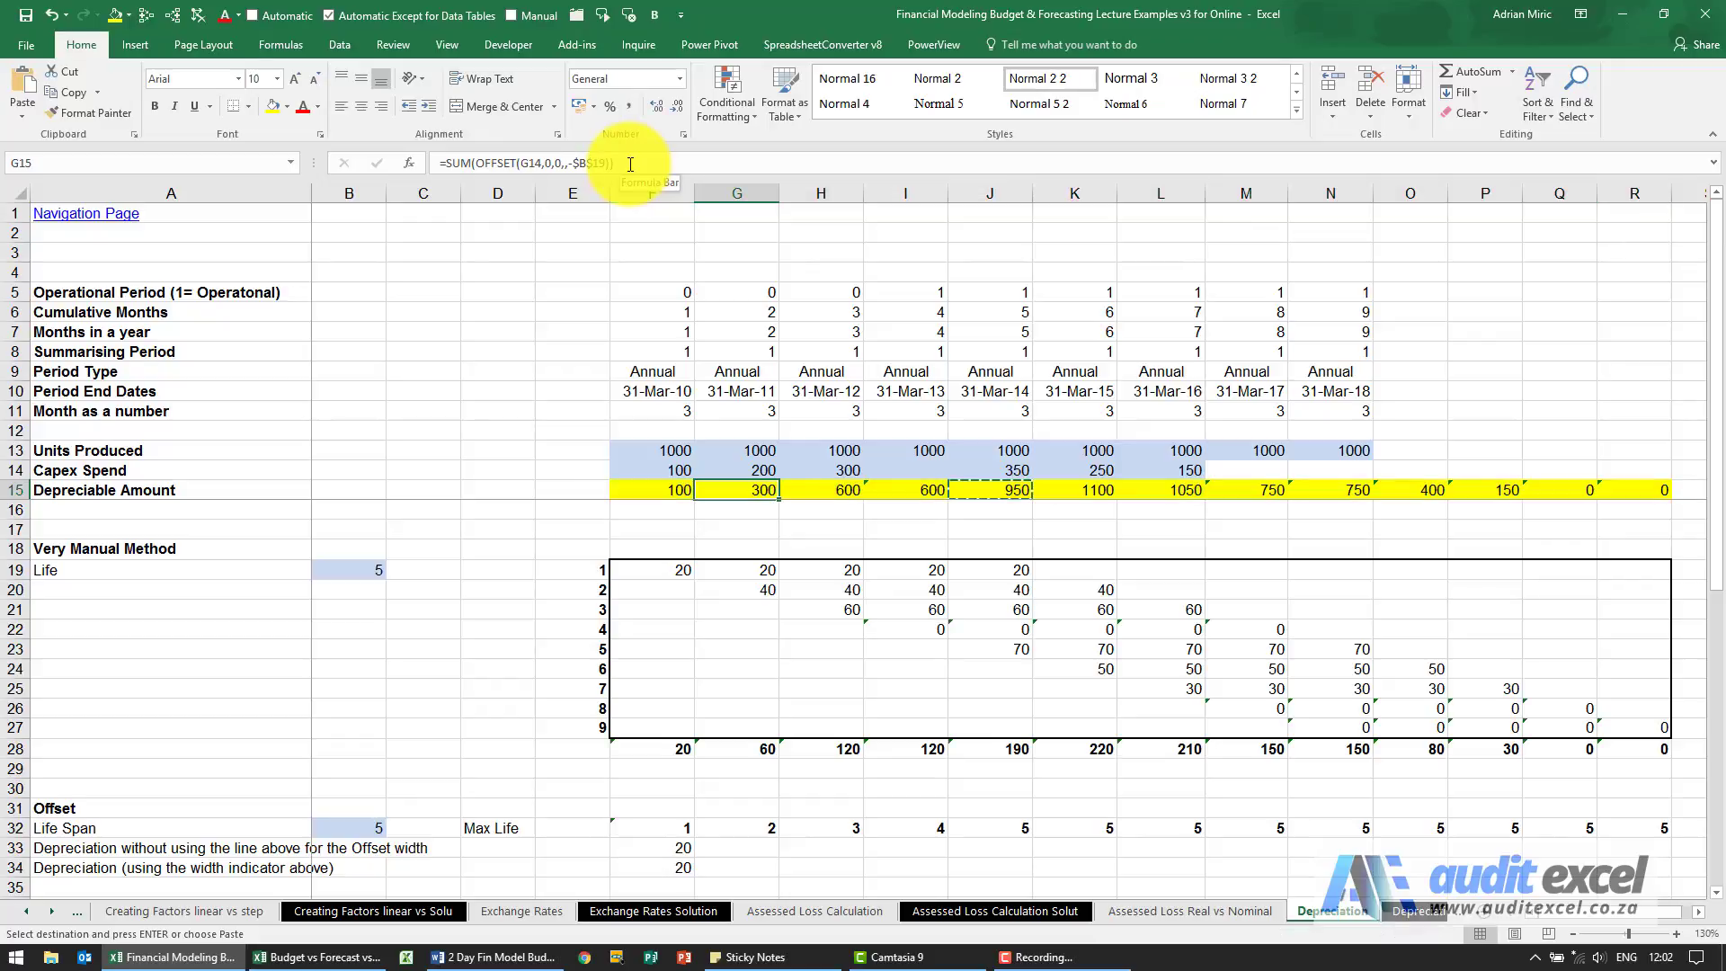
{"action": "key", "text": "Left"}
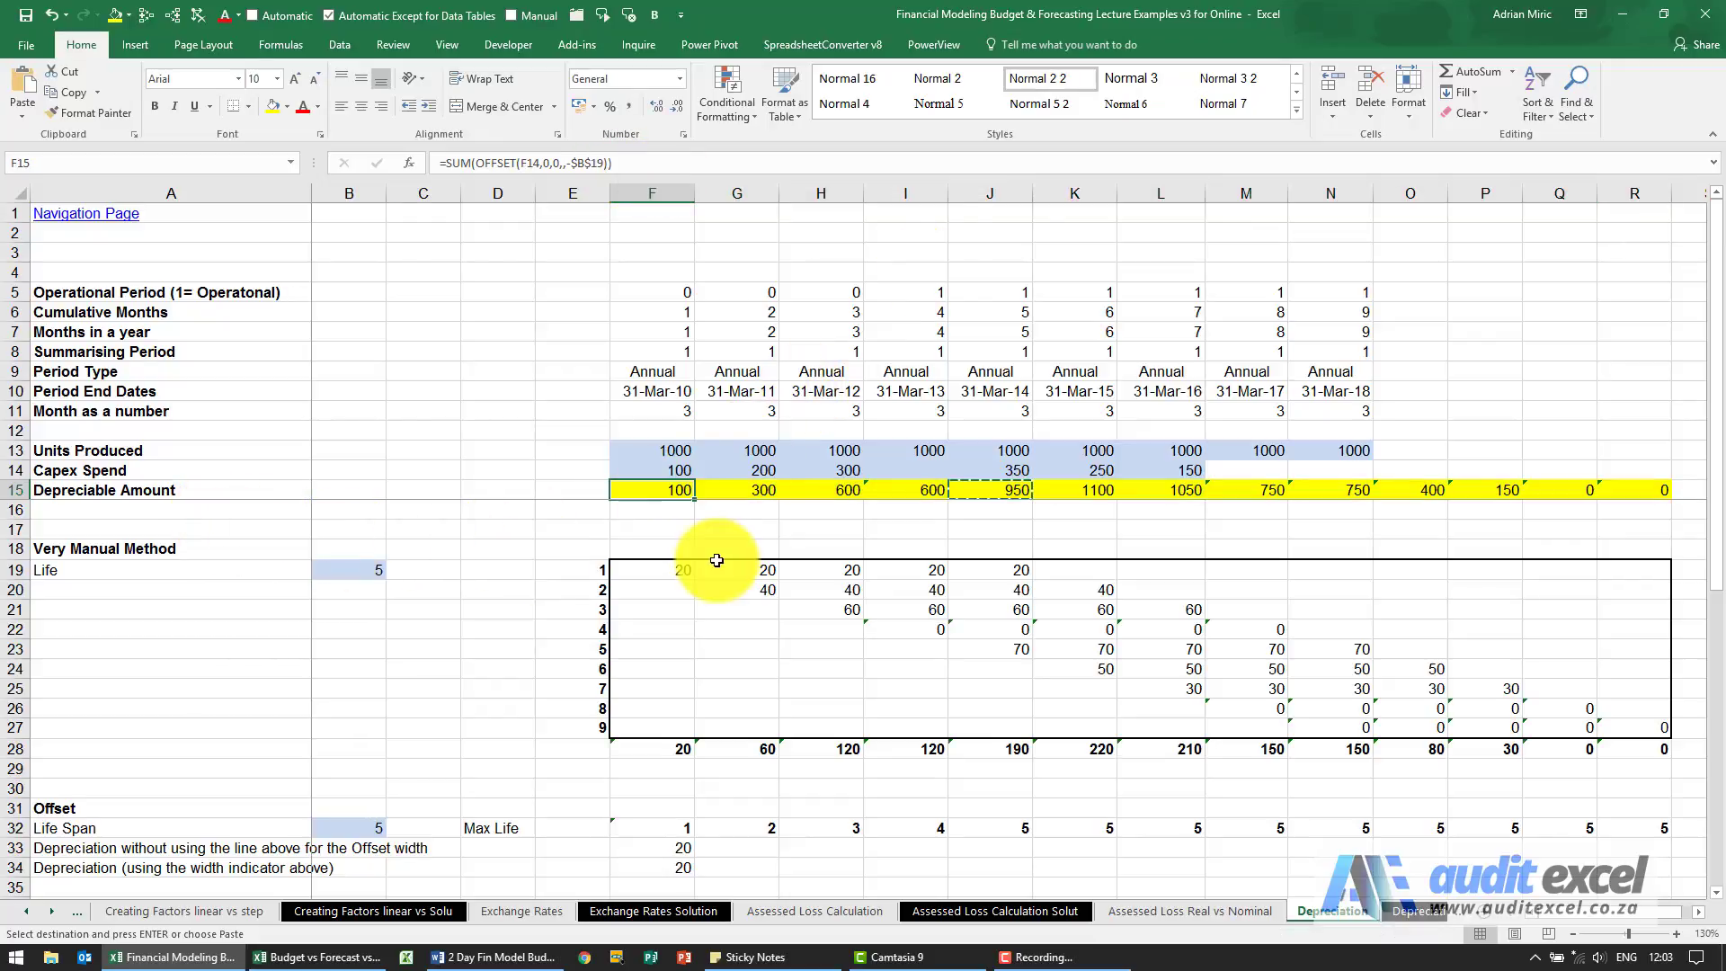
{"action": "left_click", "coordinate": [988, 495]}
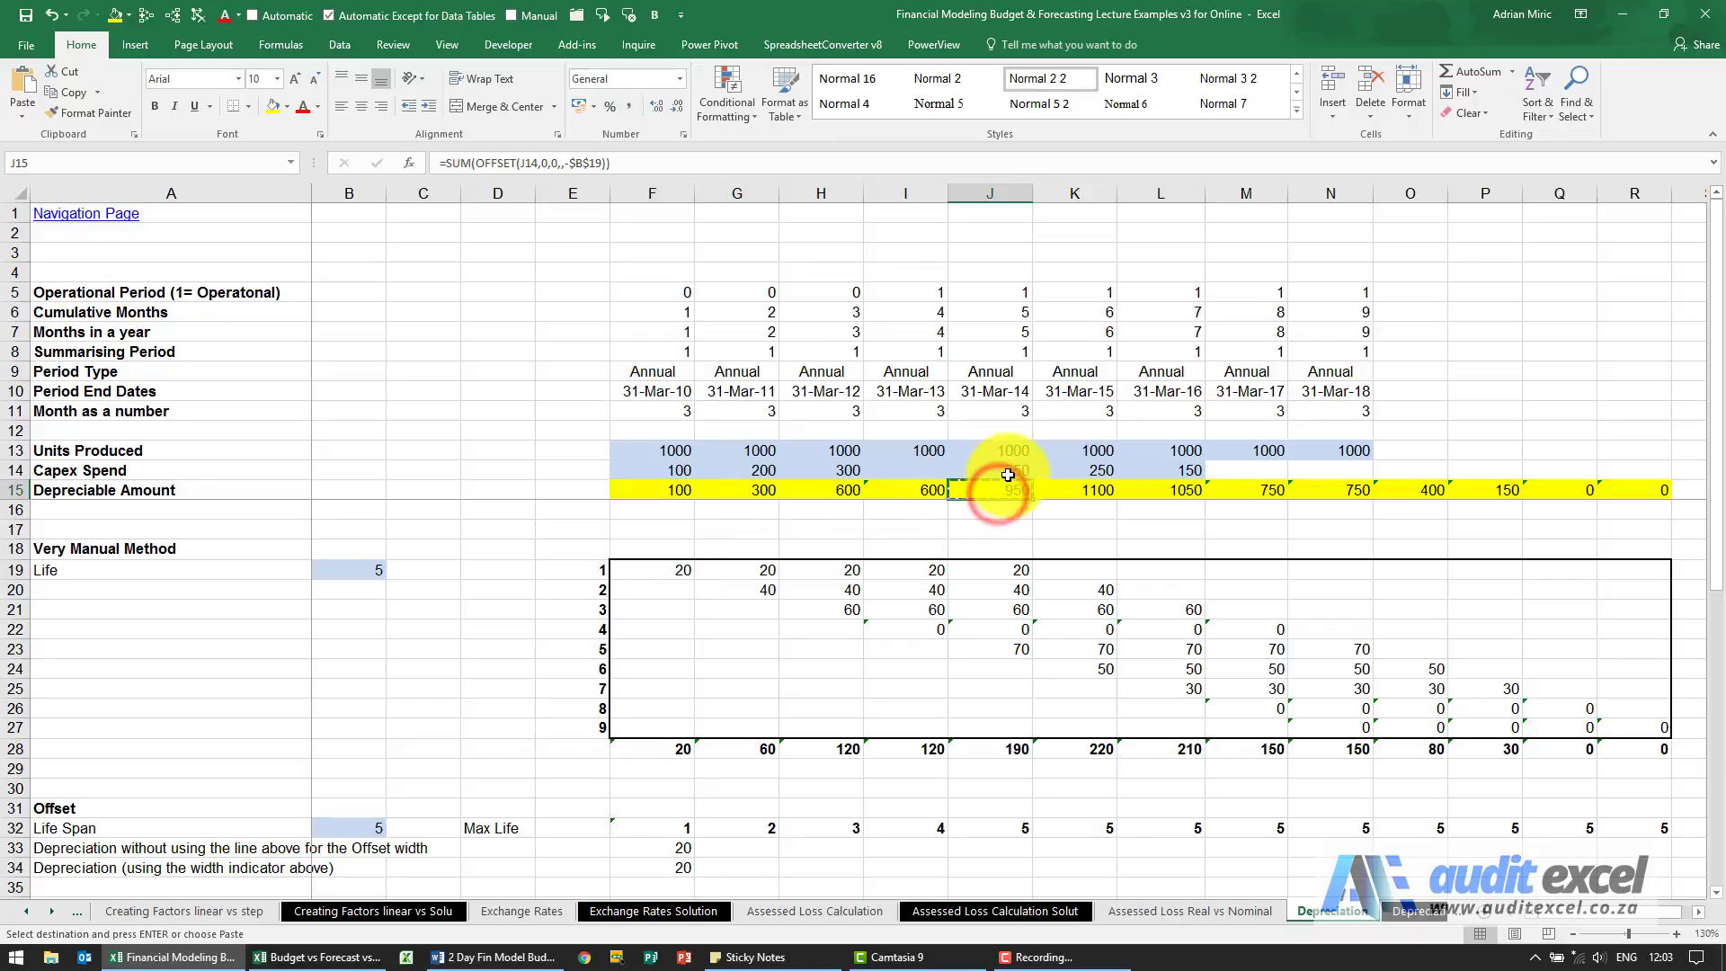
{"action": "left_click_drag", "start_coordinate": [1007, 468], "coordinate": [676, 473]}
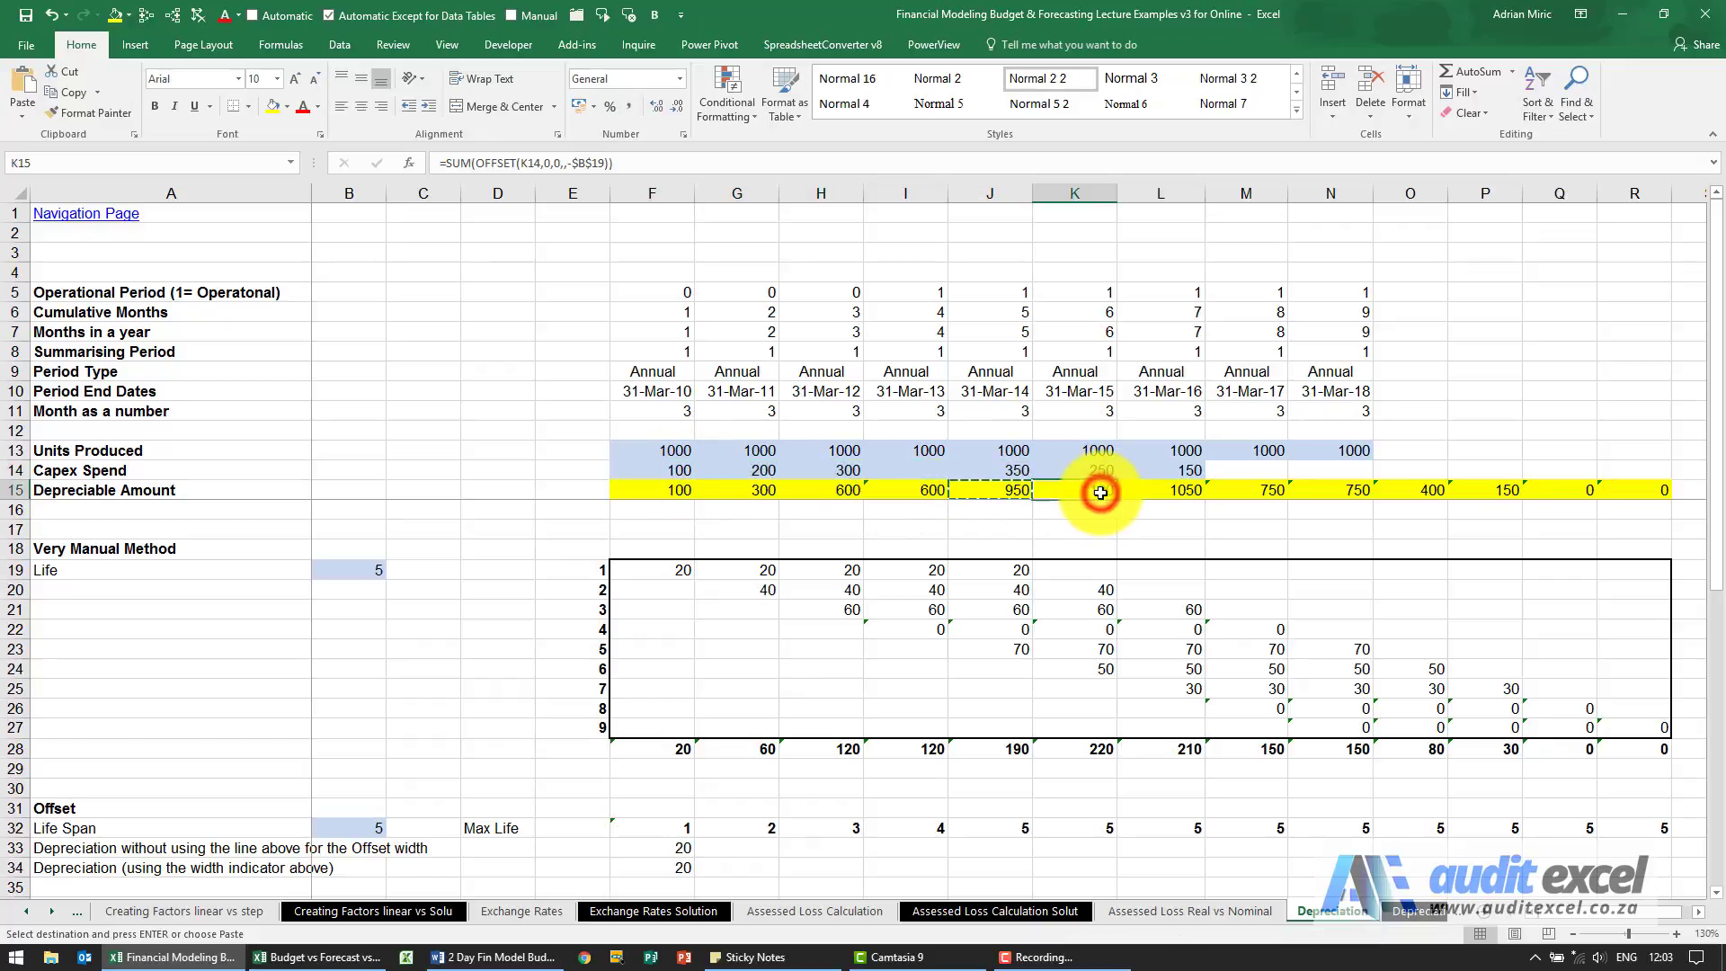
{"action": "left_click_drag", "start_coordinate": [1097, 471], "coordinate": [719, 472]}
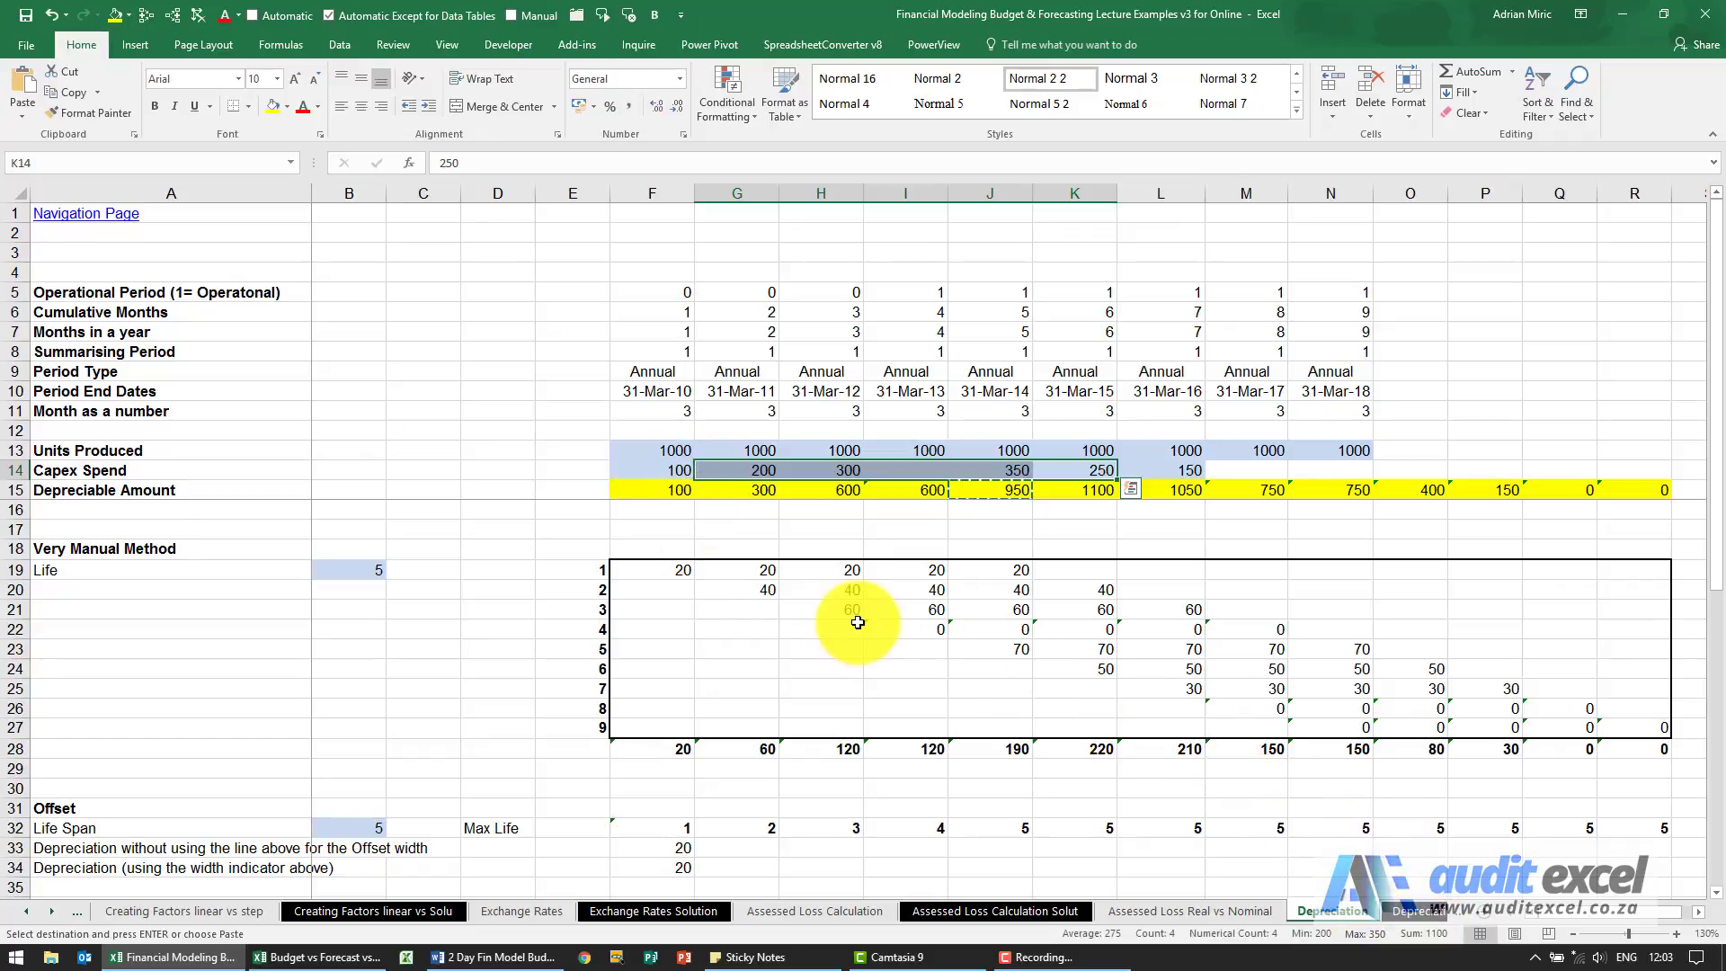
{"action": "left_click", "coordinate": [673, 490]}
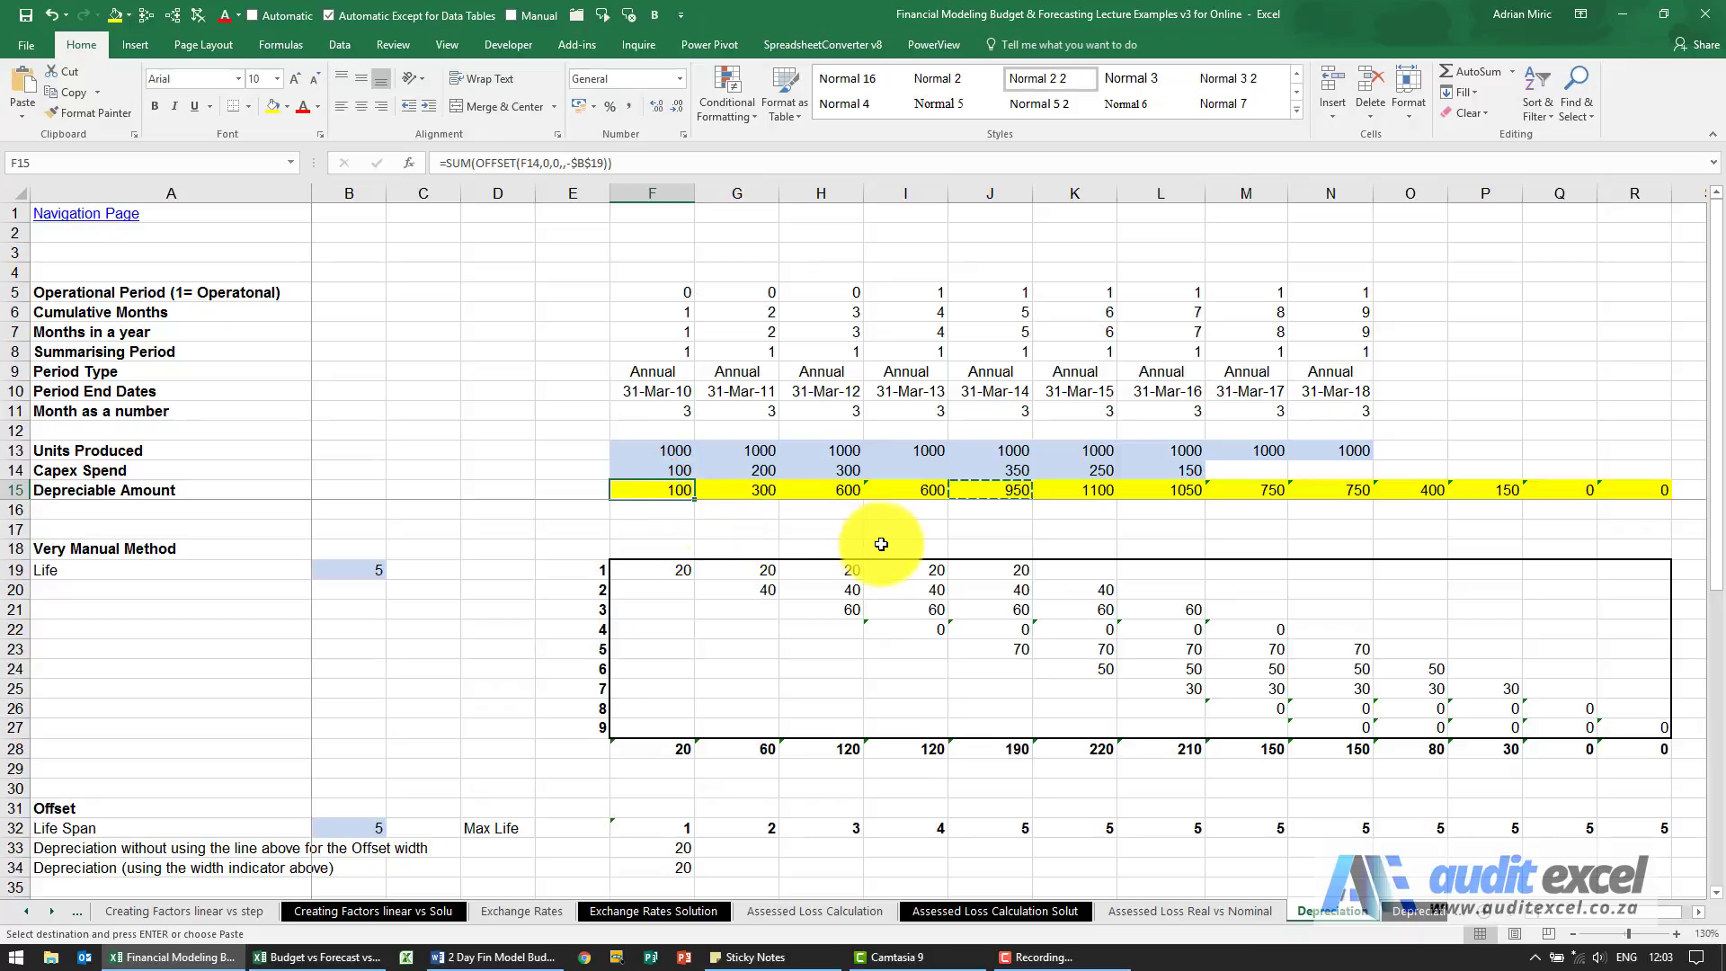
Divide the J15 formula by the asset life, making it =SUM(OFFSET(J14,0,0,,-$B$19))/$B$19.
{"action": "left_click", "coordinate": [989, 490]}
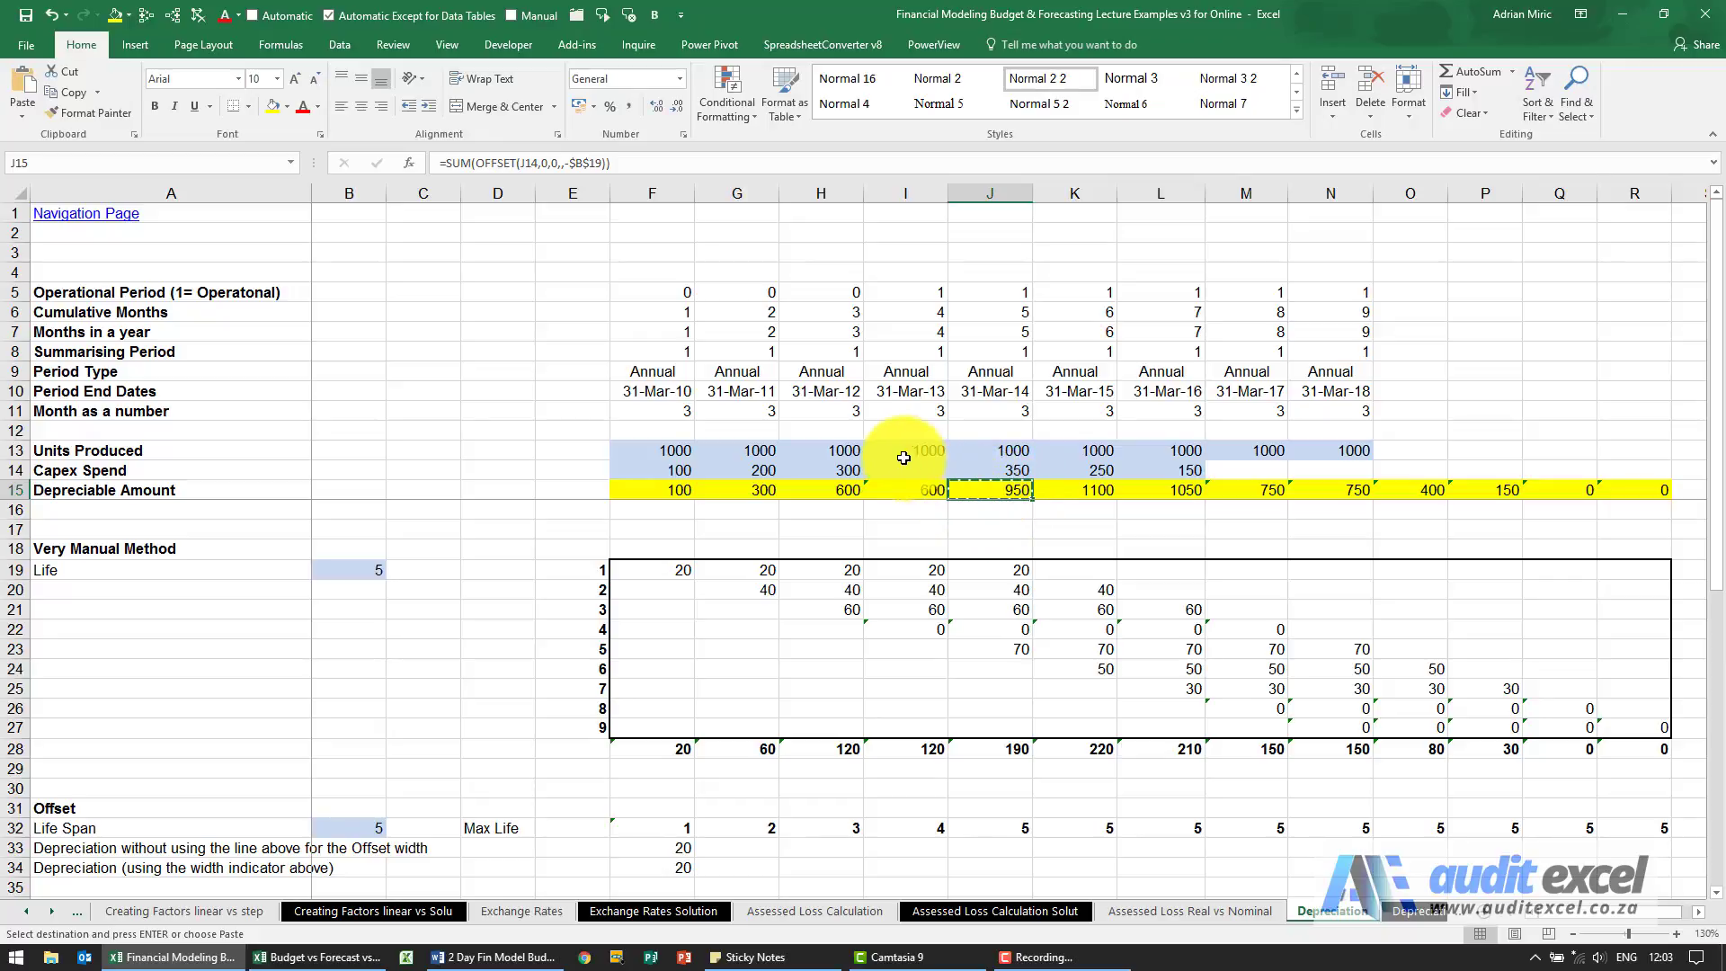
{"action": "left_click", "coordinate": [686, 164]}
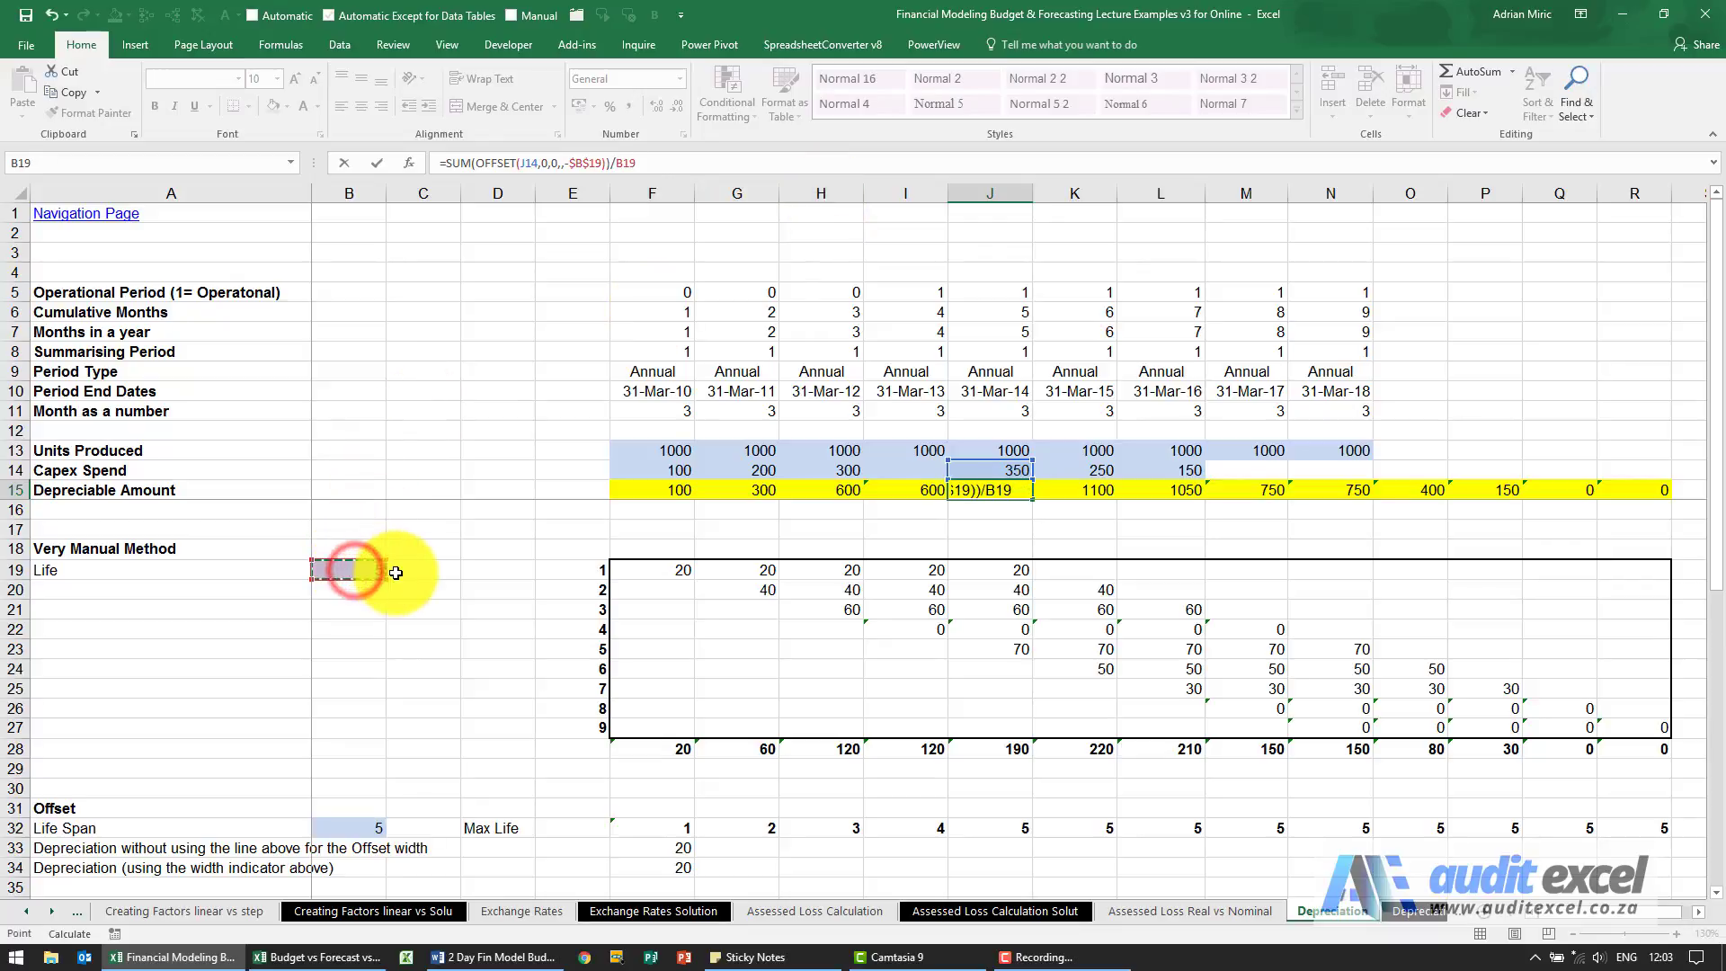
{"action": "key", "text": "ctrl+Return"}
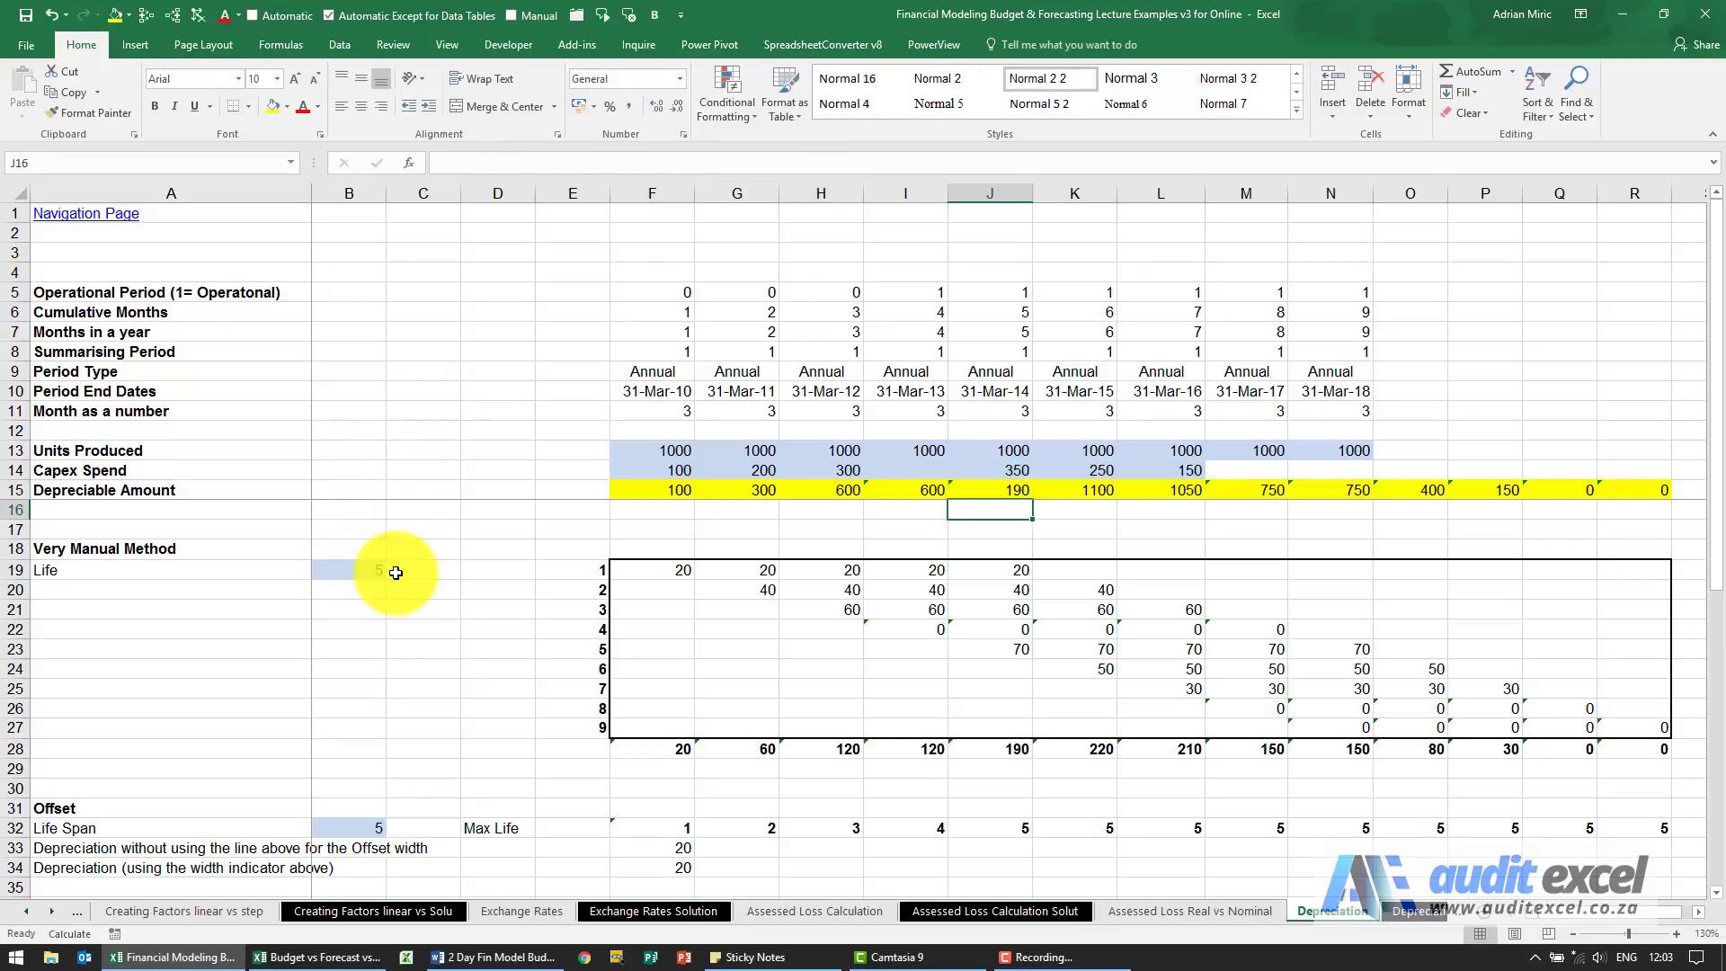
Copy the J15 formula with the division by life across F15:R15.
{"action": "key", "text": "ctrl+c"}
{"action": "key", "text": "ctrl+Left"}
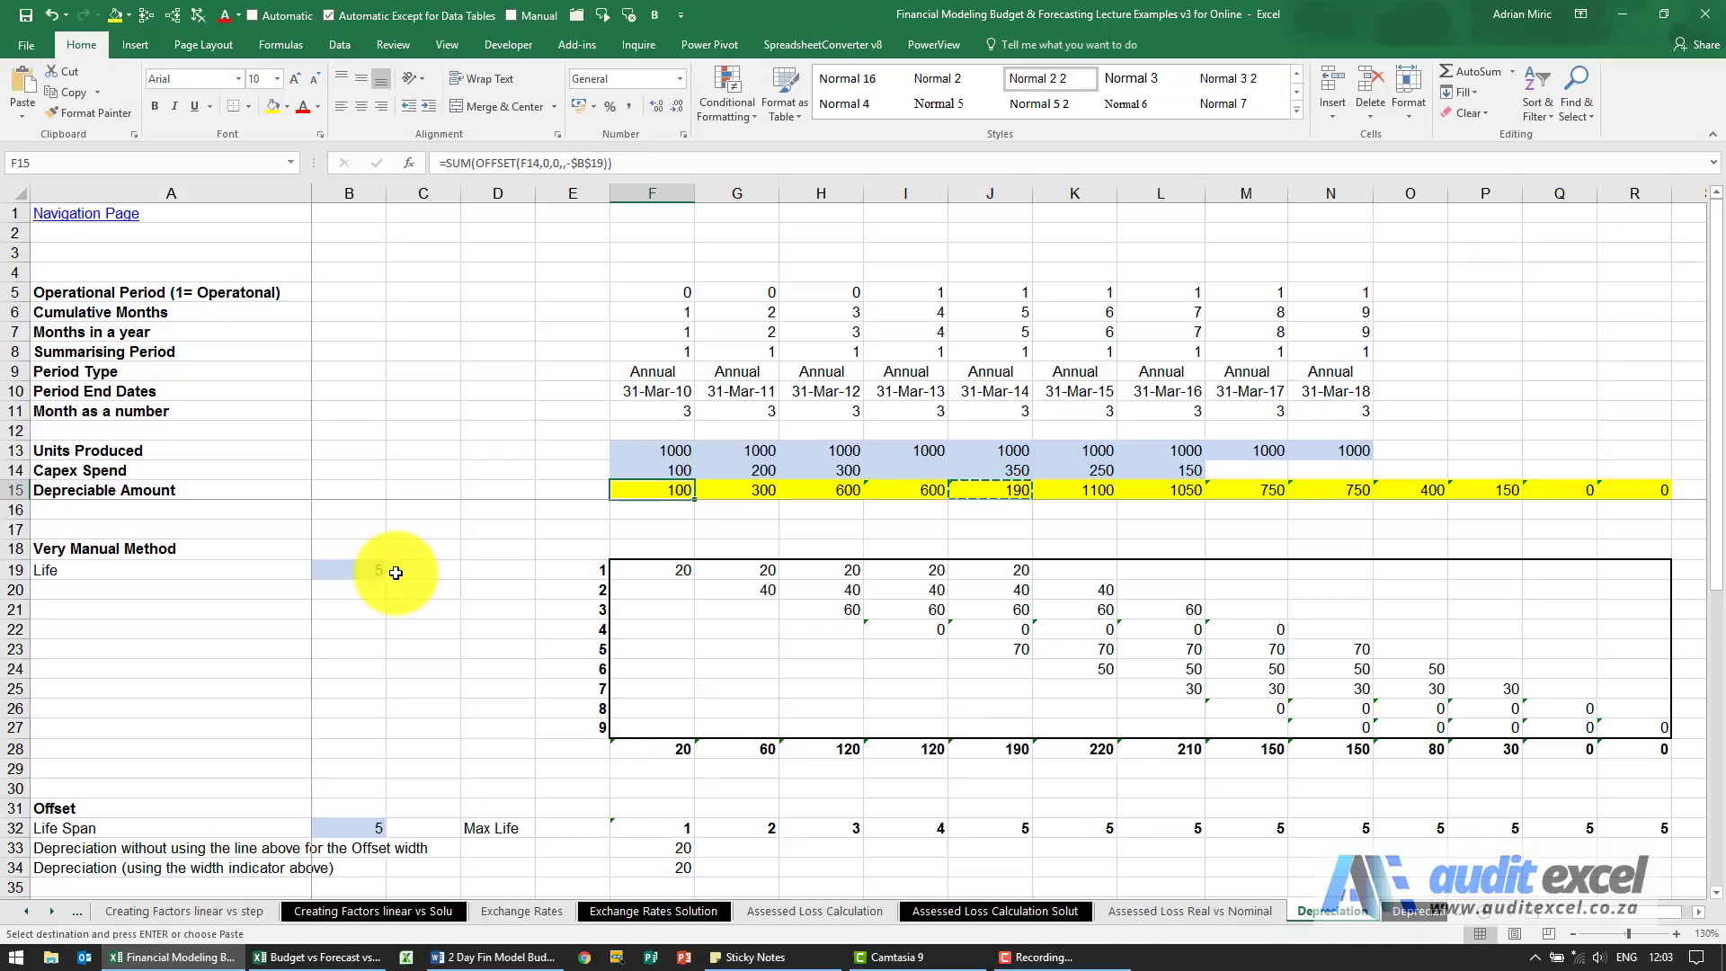
{"action": "key", "text": "ctrl+shift+Right"}
{"action": "key", "text": "ctrl+v"}
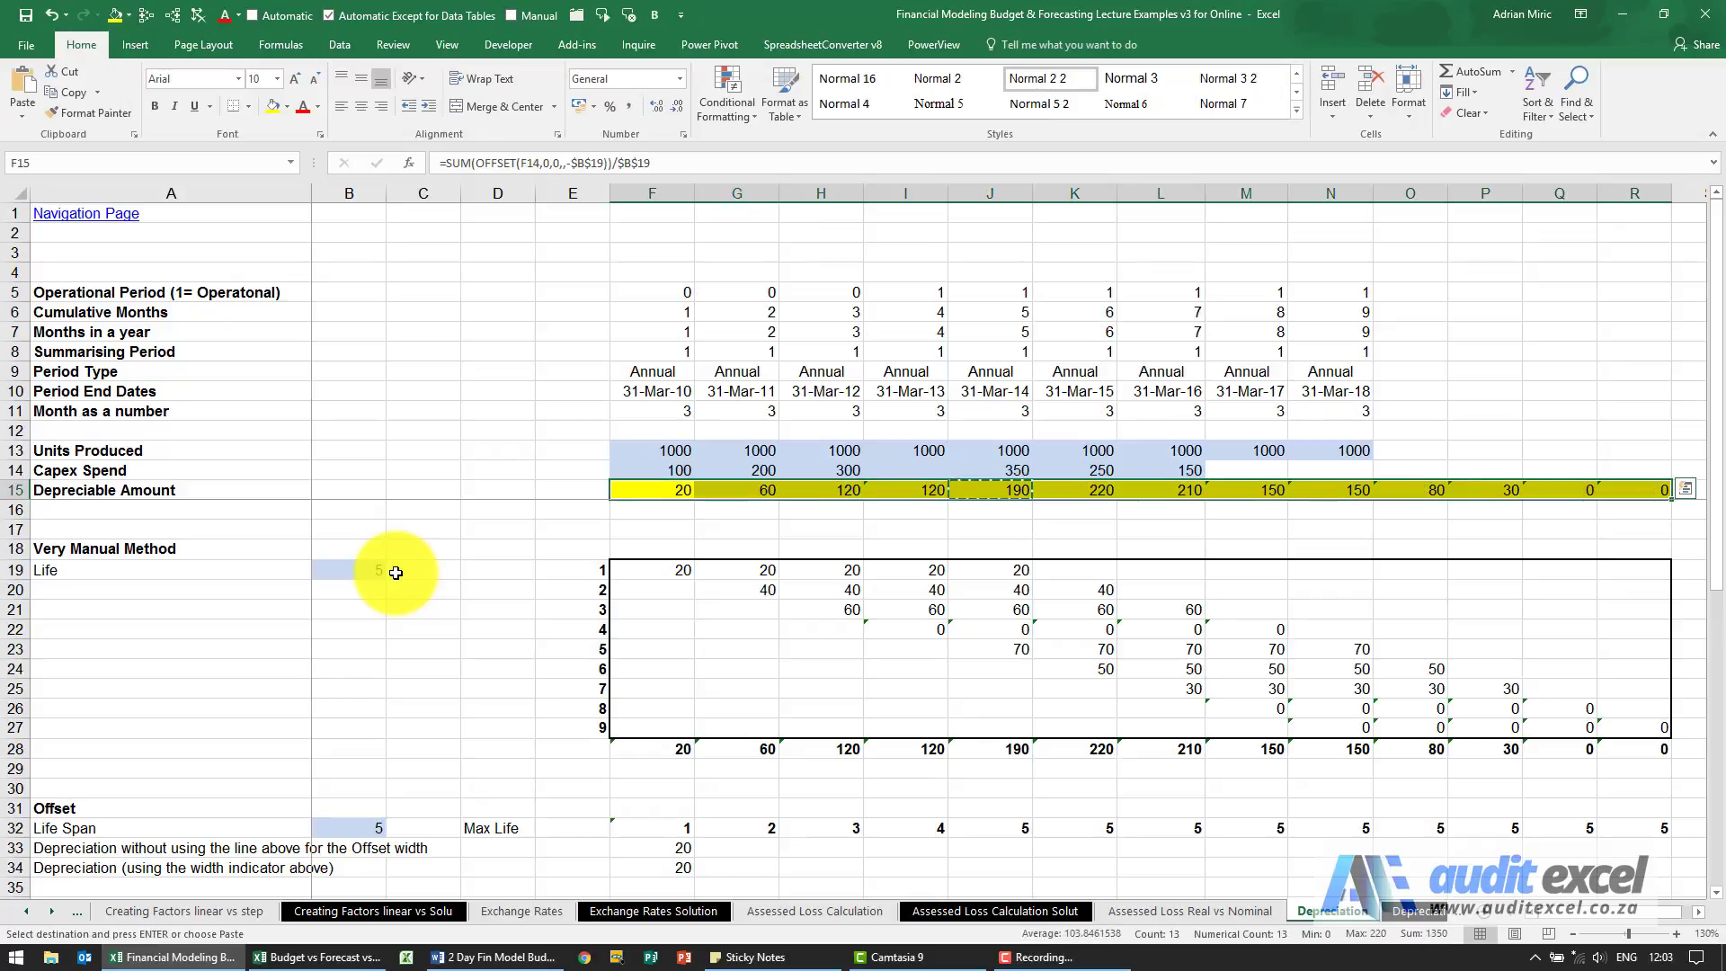
Compare the row 15 depreciation with the manual totals in row 28, and view the sum of Capex Spend F14:L14.
{"action": "key", "text": "ctrl+Left"}
{"action": "key", "text": "Right"}
{"action": "key", "text": "Right"}
{"action": "key", "text": "Right"}
{"action": "key", "text": "Right"}
{"action": "key", "text": "Right"}
{"action": "key", "text": "Right"}
{"action": "key", "text": "Right"}
{"action": "key", "text": "Right"}
{"action": "key", "text": "Right"}
{"action": "key", "text": "Right"}
{"action": "key", "text": "Left"}
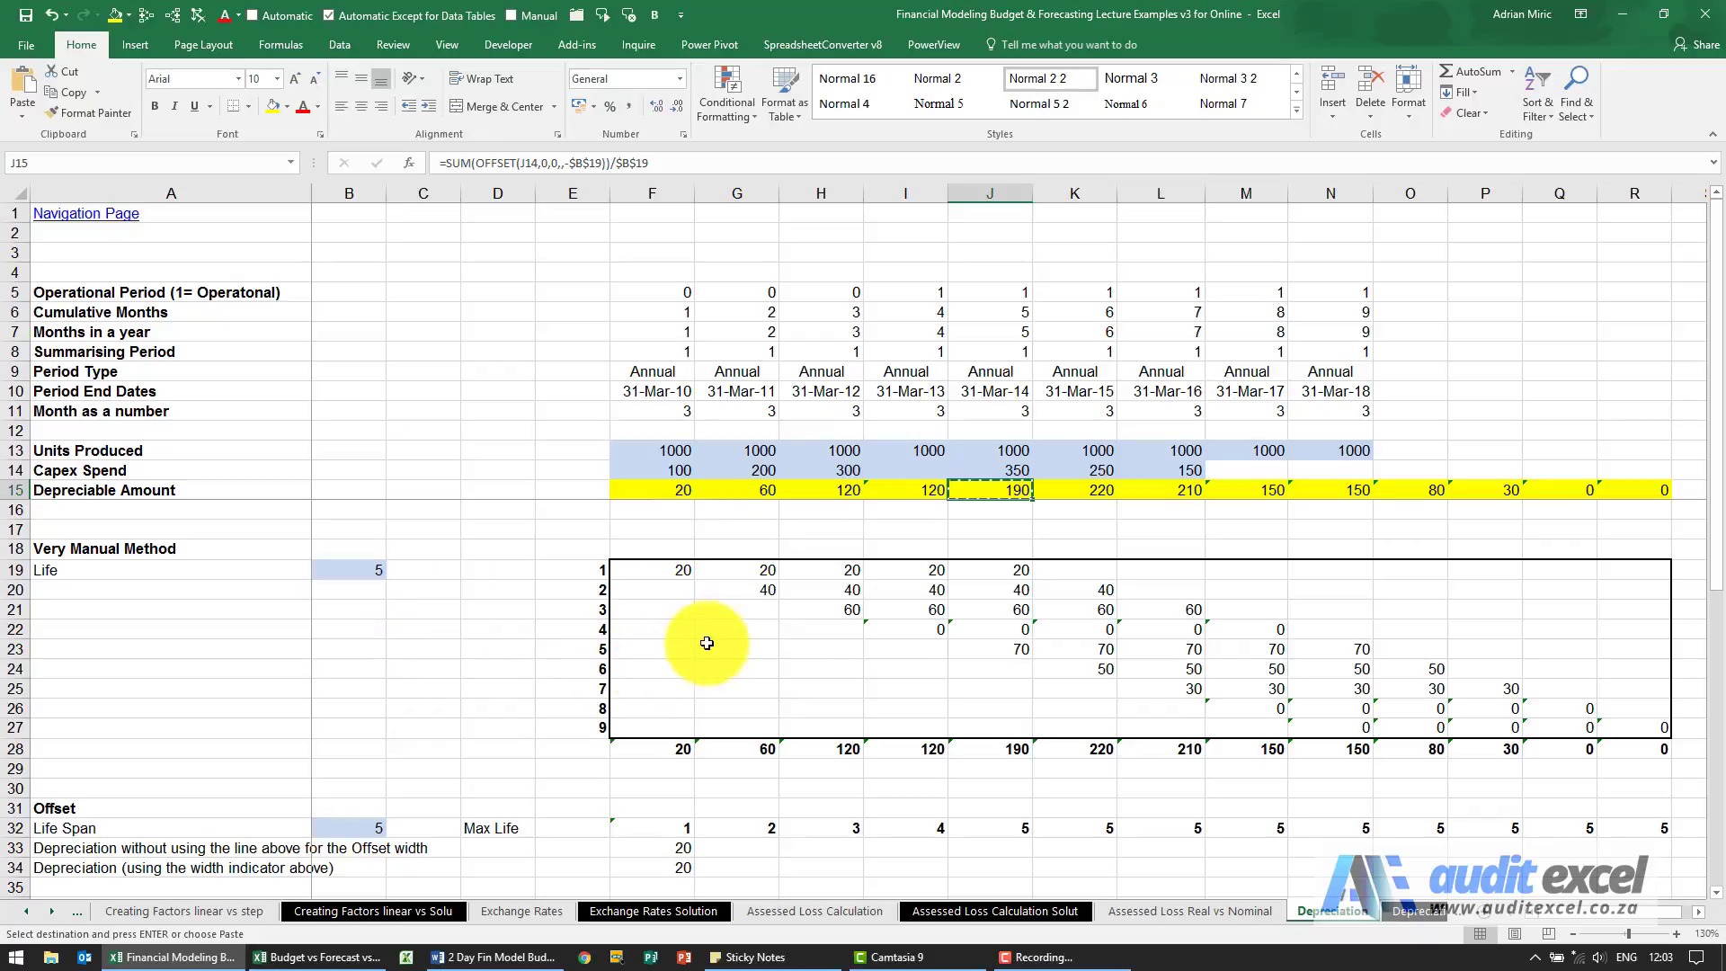
{"action": "left_click", "coordinate": [1083, 487]}
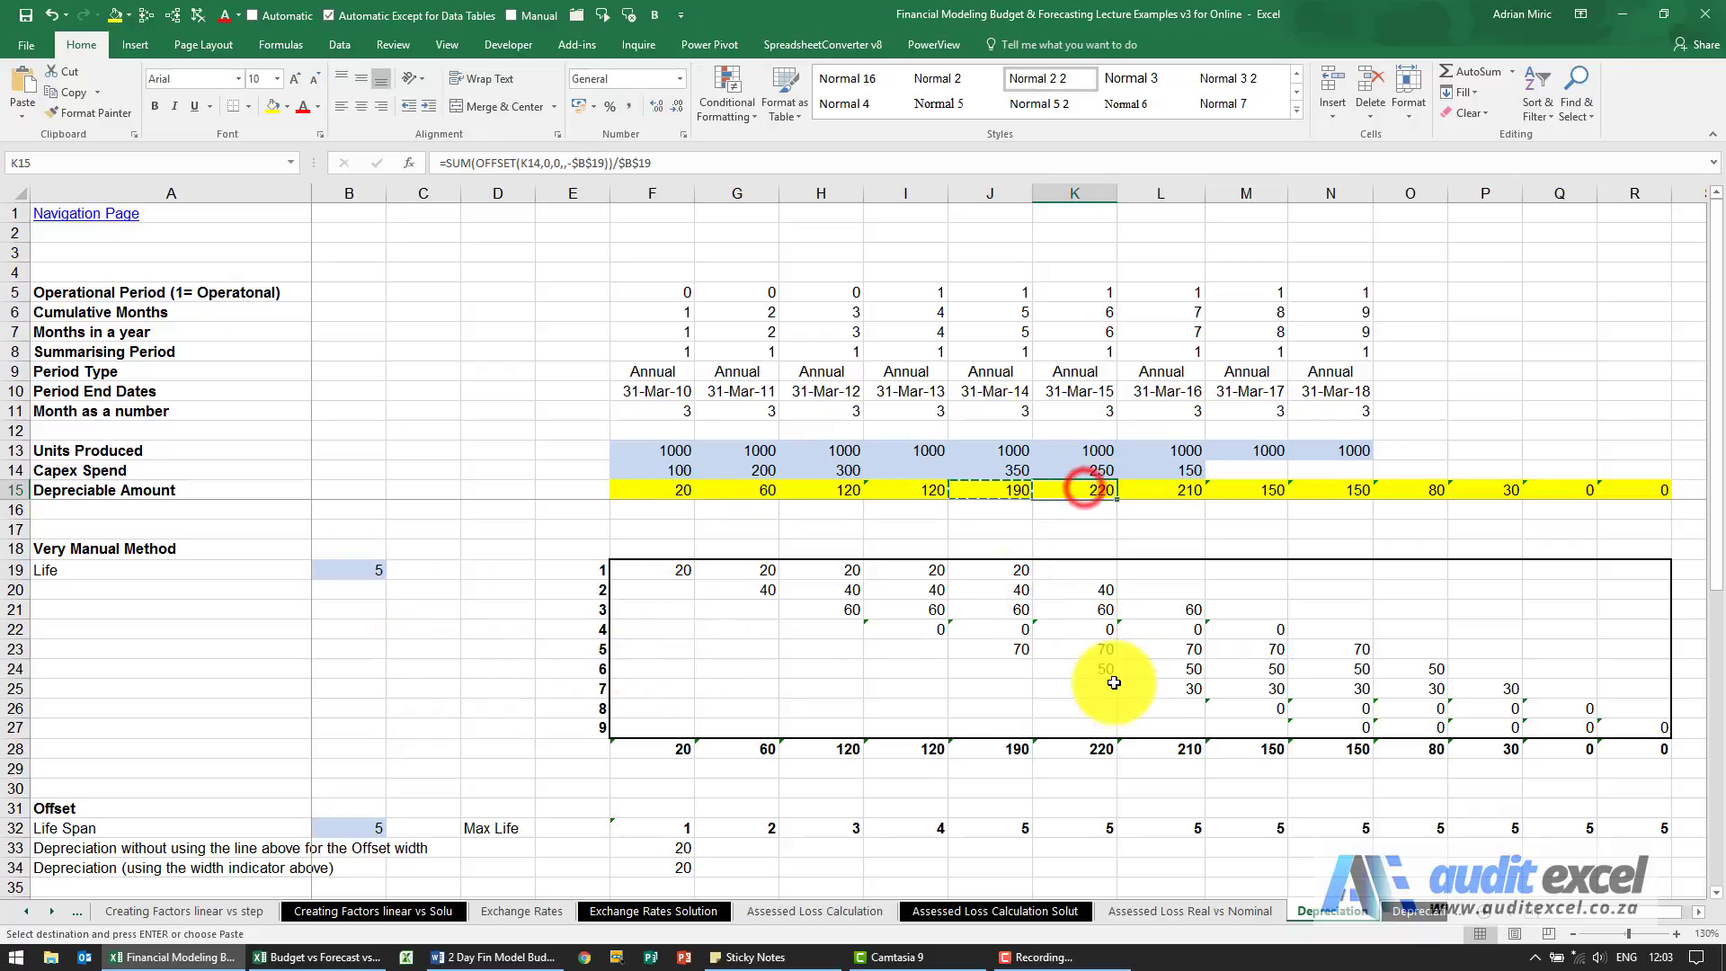
{"action": "left_click", "coordinate": [1103, 747]}
{"action": "left_click", "coordinate": [1196, 490]}
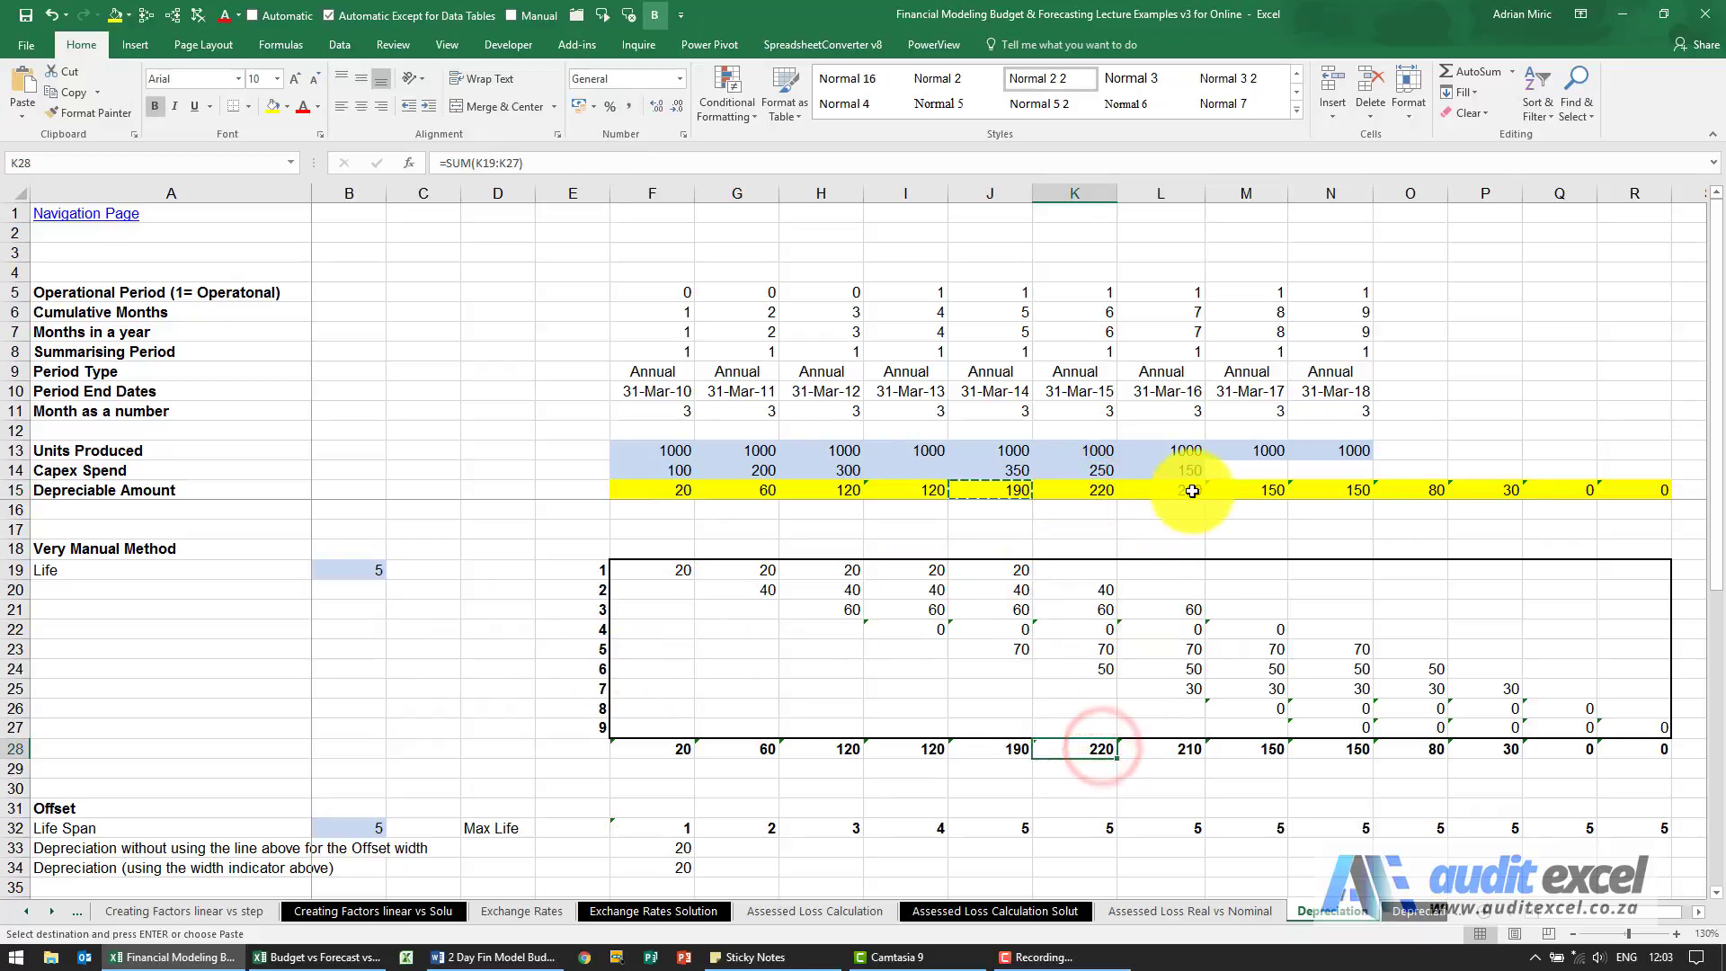
{"action": "left_click", "coordinate": [1192, 747]}
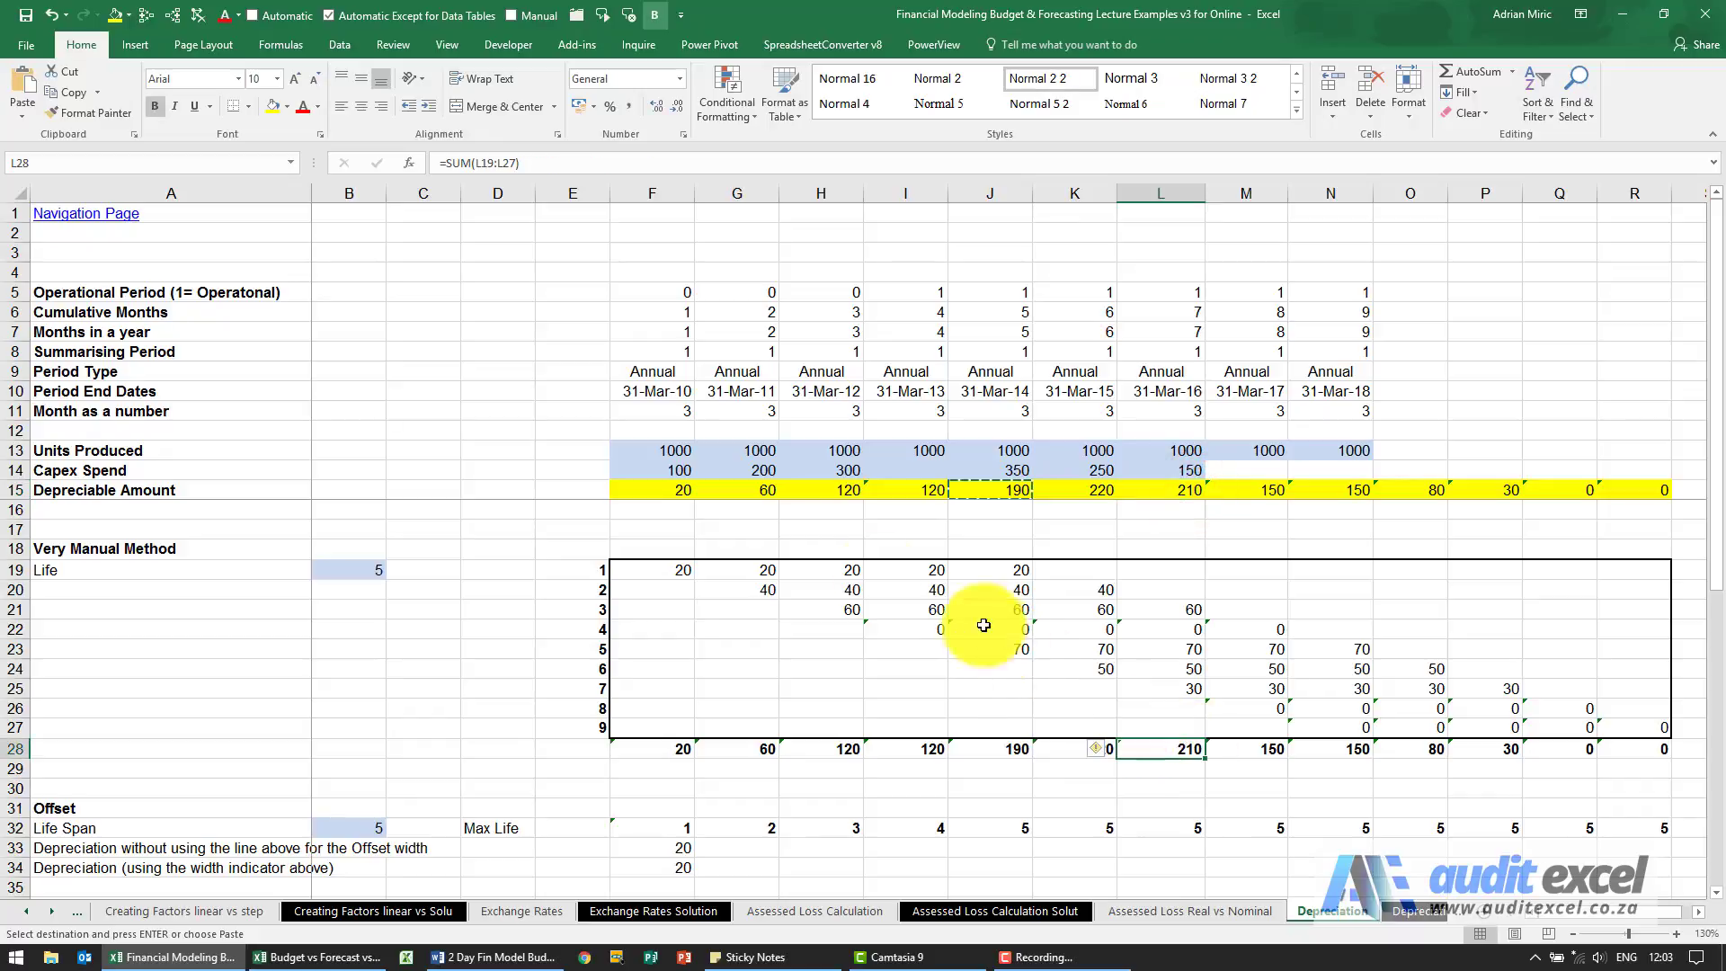
{"action": "left_click_drag", "start_coordinate": [692, 474], "coordinate": [1155, 470]}
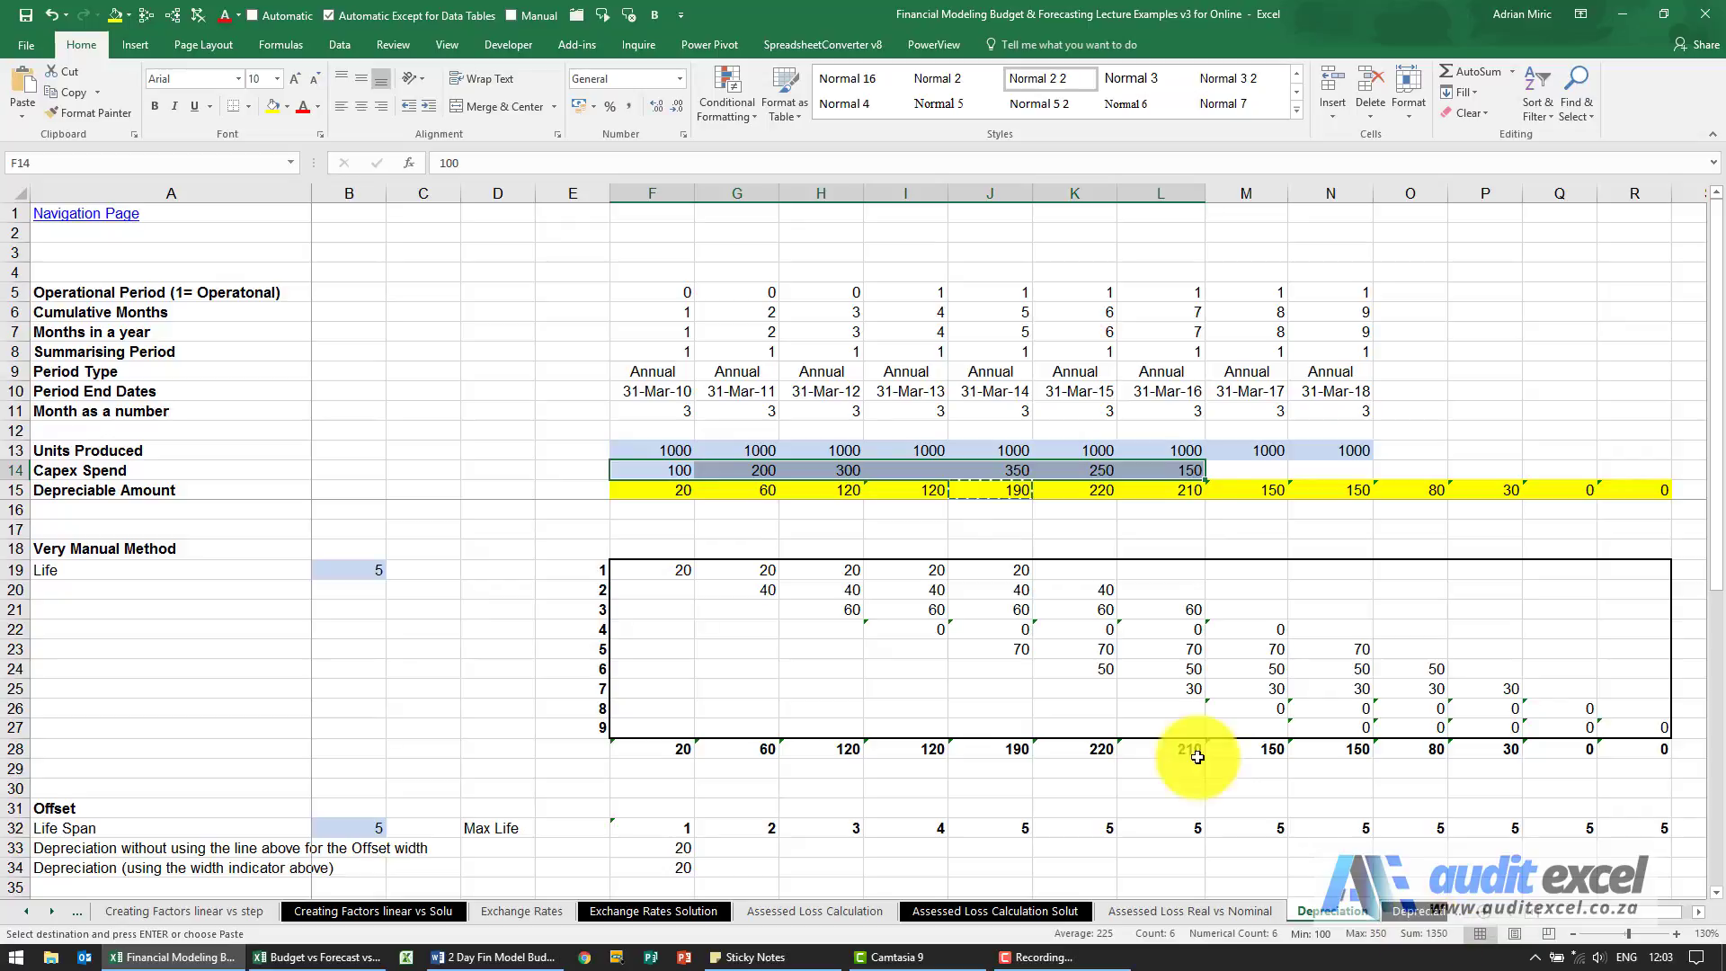
Set the asset life in B19 to 3 and compare the row 15 depreciation with the manual totals in F28:R28.
{"action": "left_click_drag", "start_coordinate": [673, 498], "coordinate": [1631, 484]}
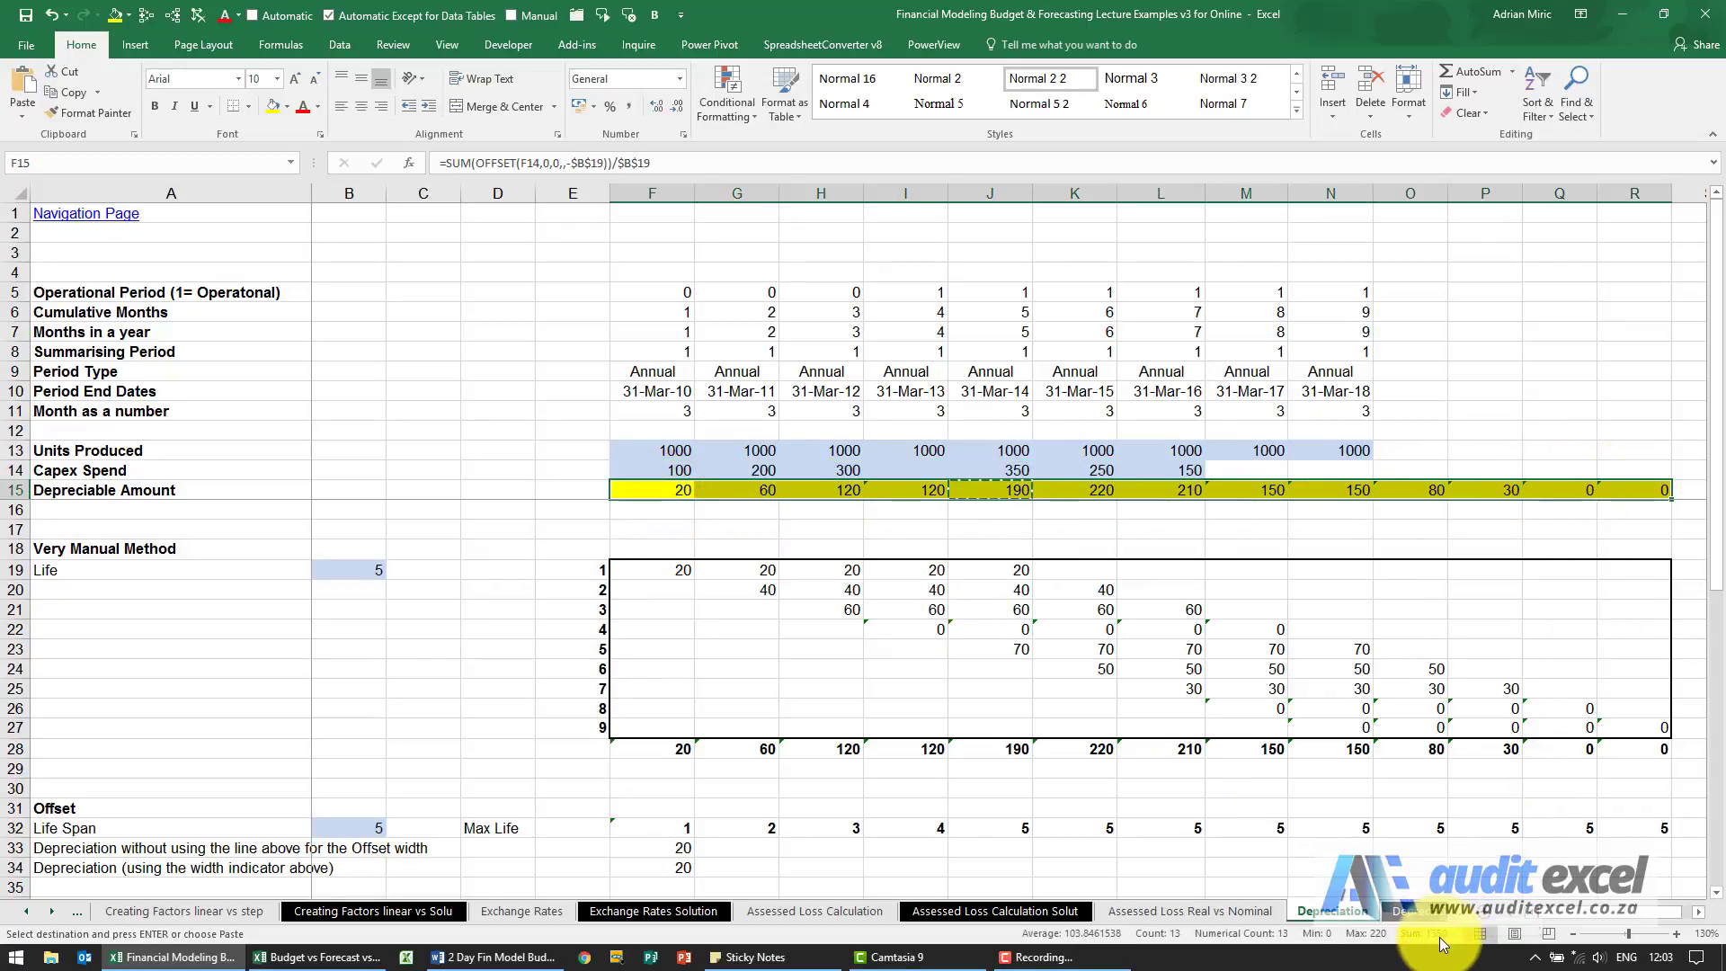
{"action": "left_click", "coordinate": [359, 570]}
{"action": "type", "text": "3"}
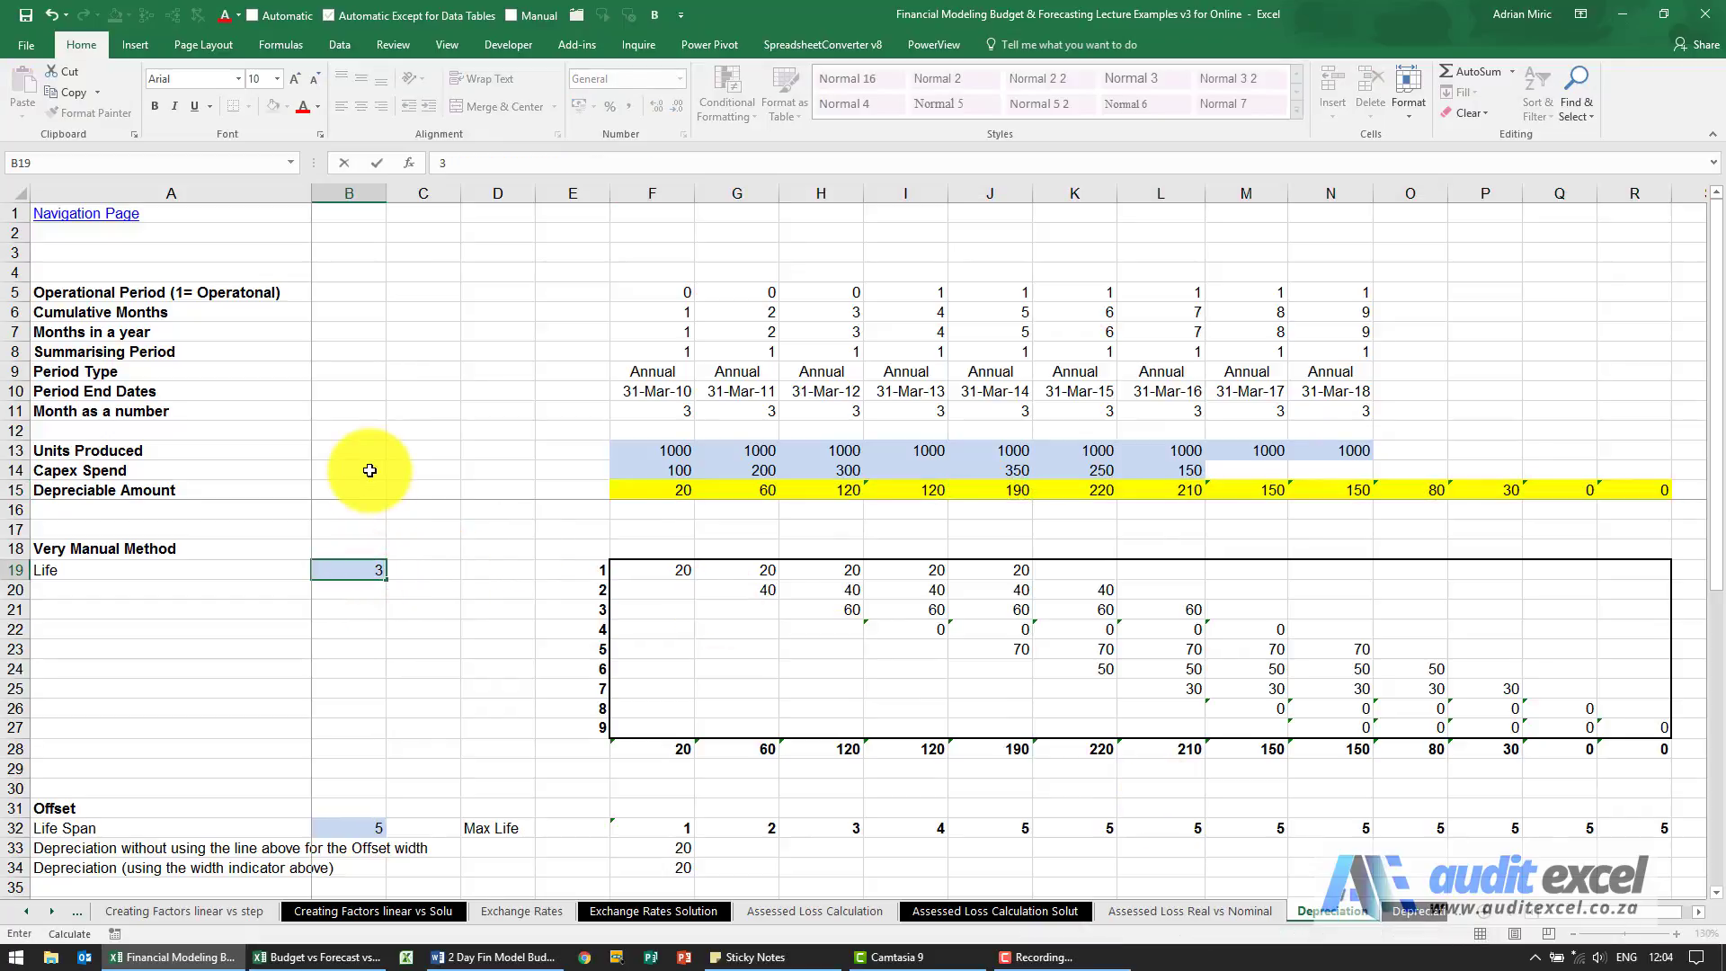
{"action": "key", "text": "Return"}
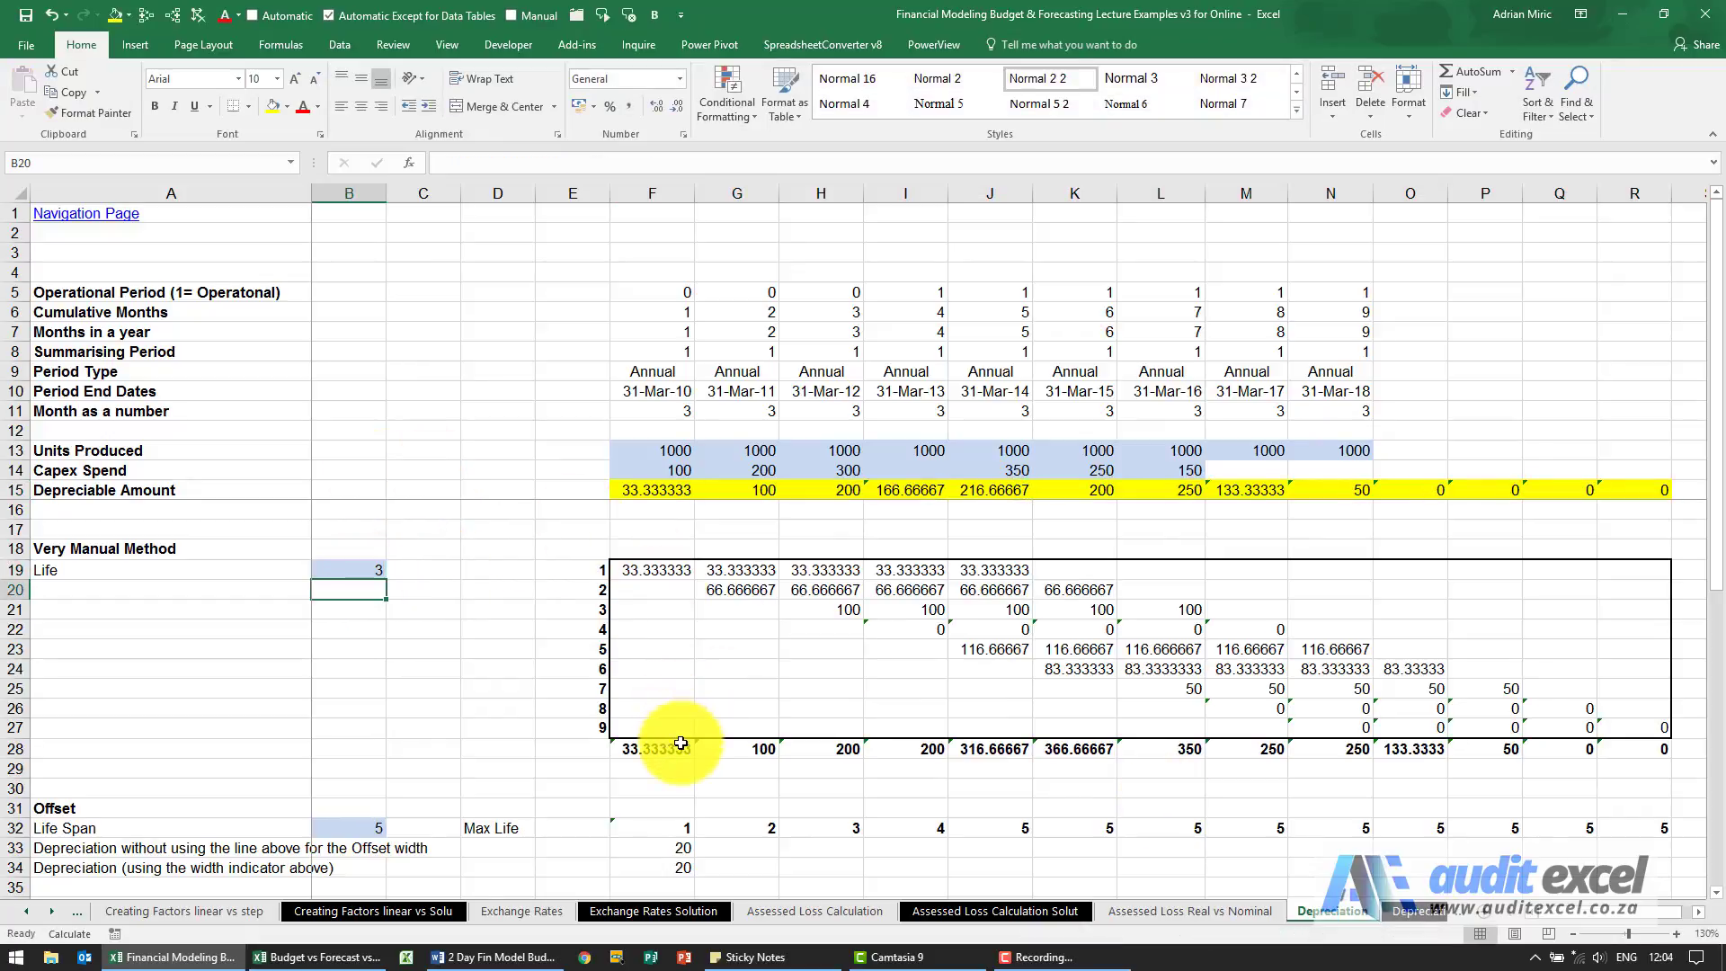
{"action": "left_click_drag", "start_coordinate": [679, 749], "coordinate": [1654, 749]}
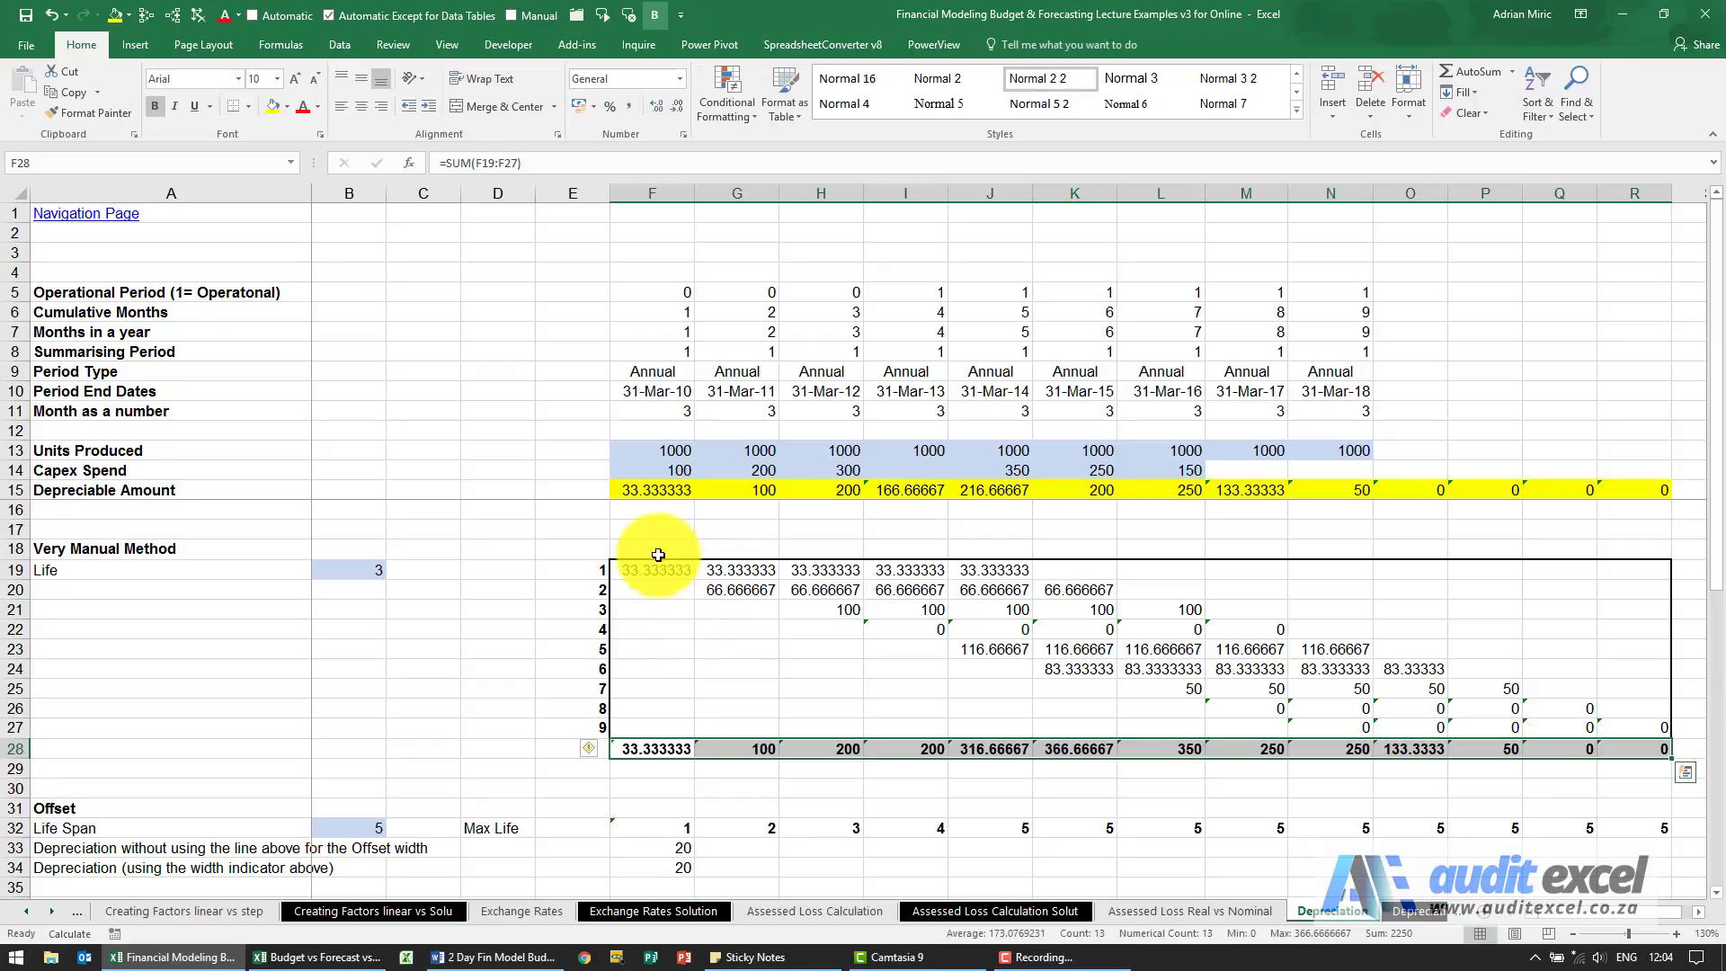
{"action": "left_click_drag", "start_coordinate": [653, 493], "coordinate": [1609, 490]}
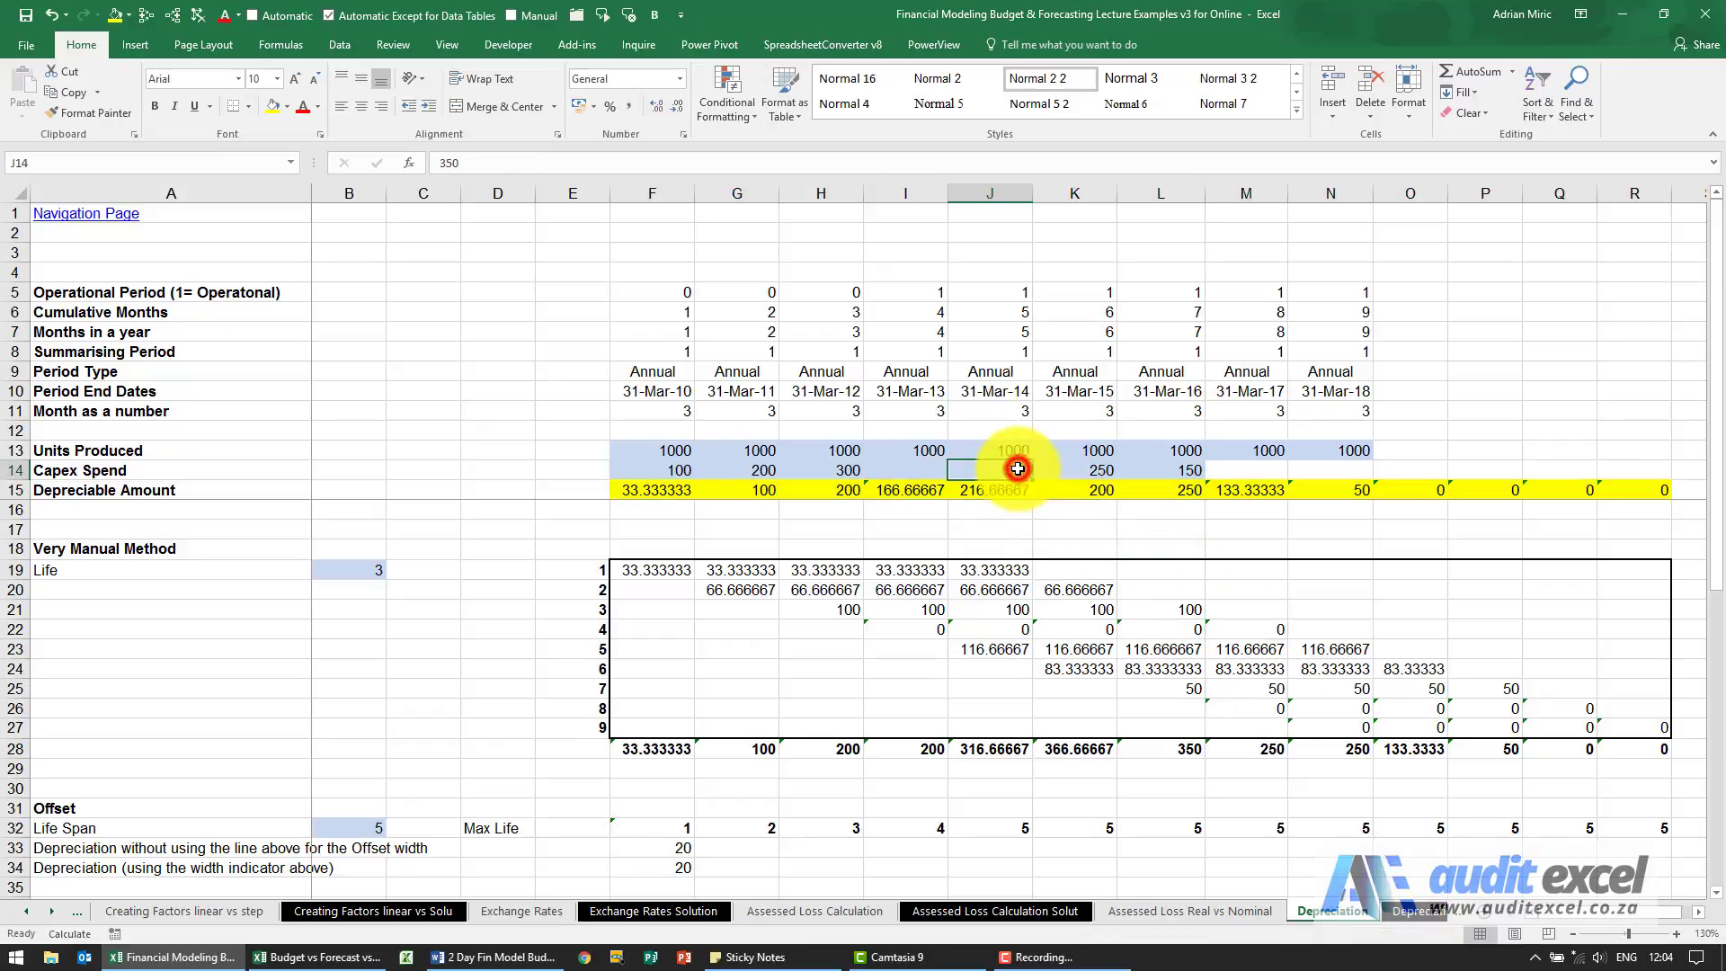
Check the J15 depreciation formula against the sum of Capex Spend H14:J14, and review the F15 formula.
{"action": "left_click", "coordinate": [1006, 494]}
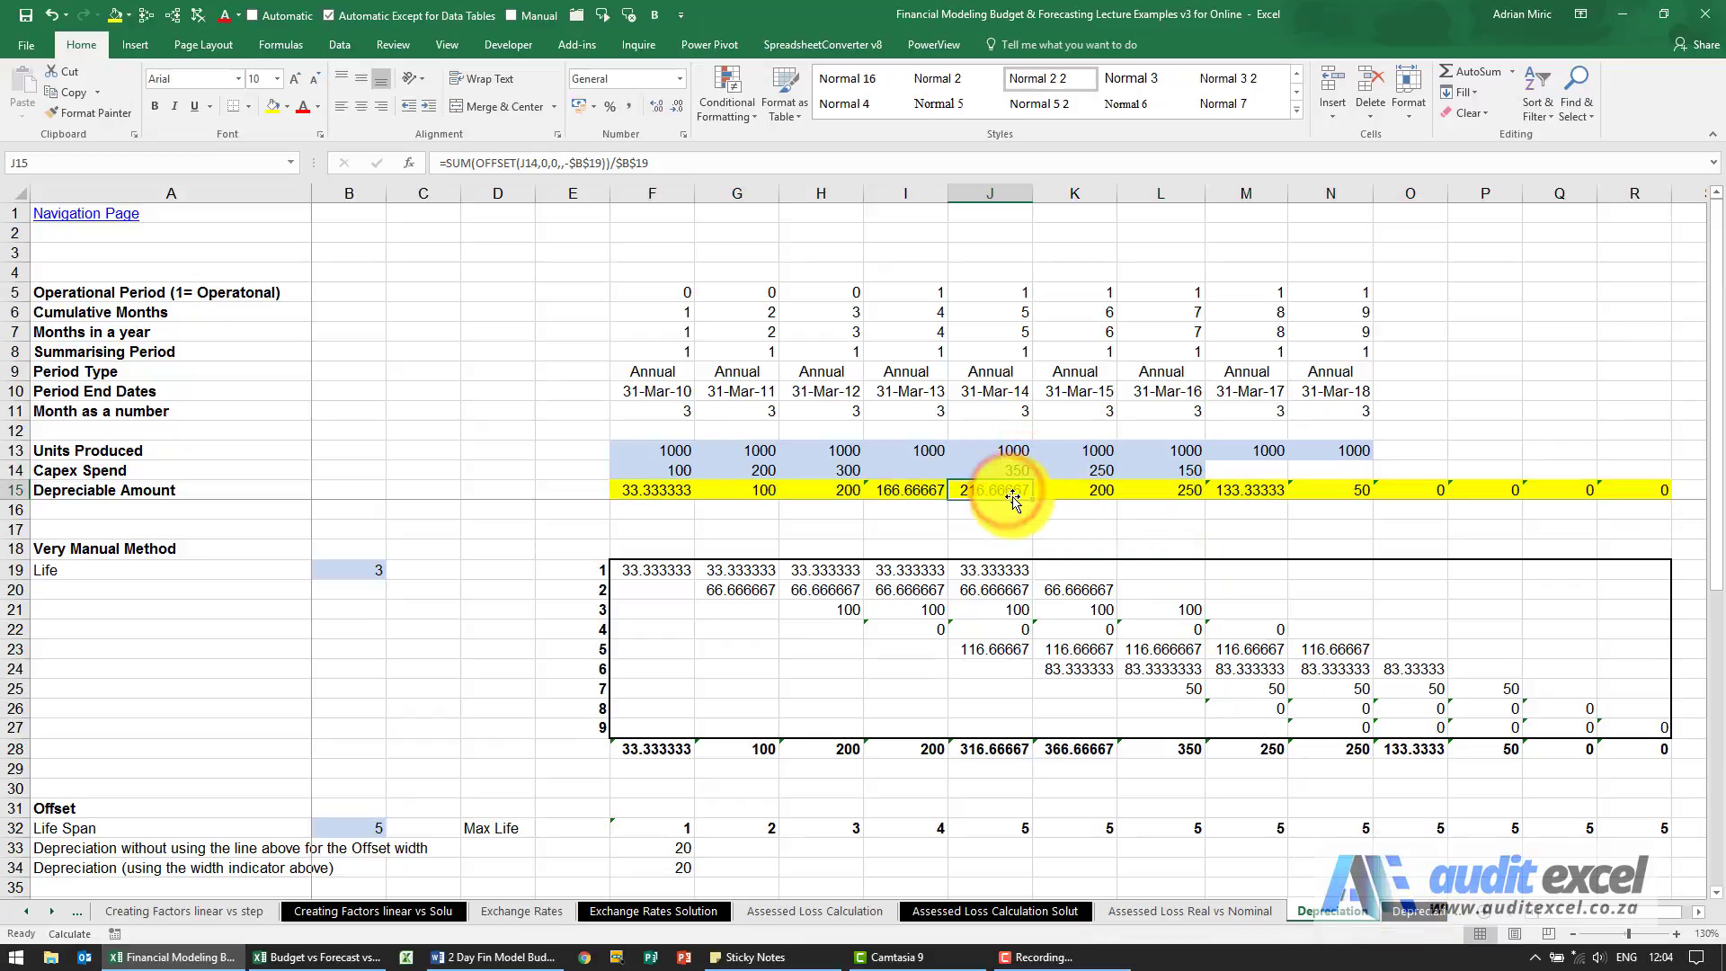
{"action": "left_click_drag", "start_coordinate": [1016, 473], "coordinate": [842, 471]}
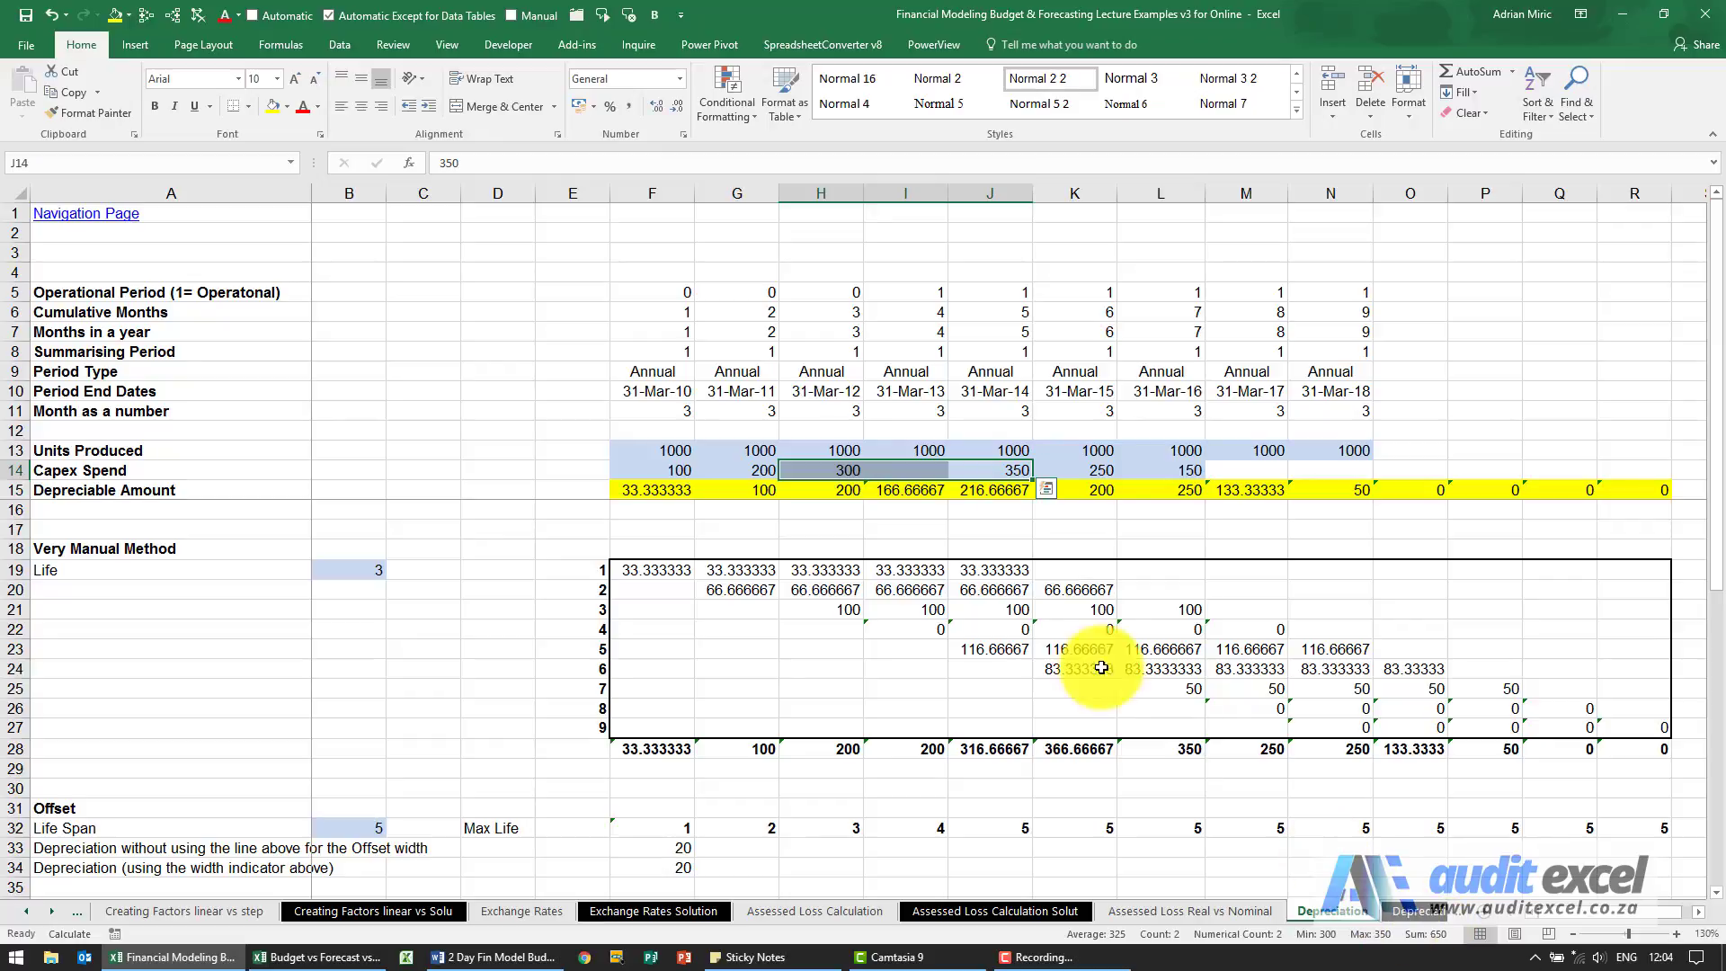
{"action": "left_click", "coordinate": [649, 491]}
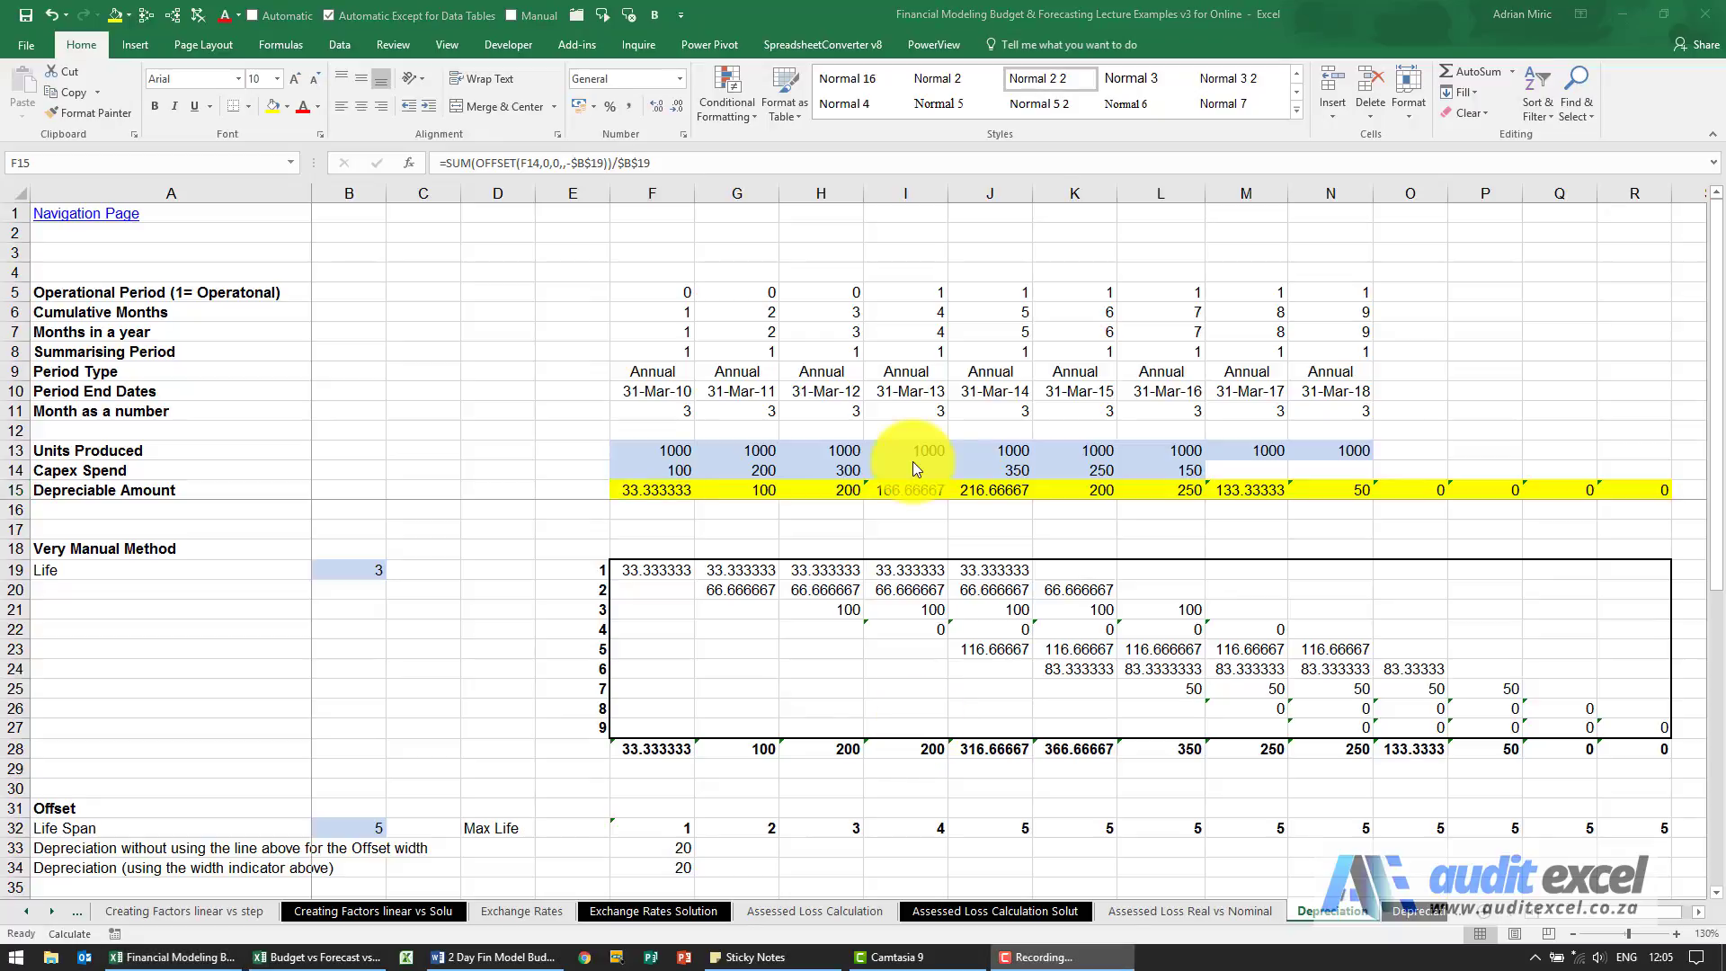
{"action": "left_click", "coordinate": [913, 528]}
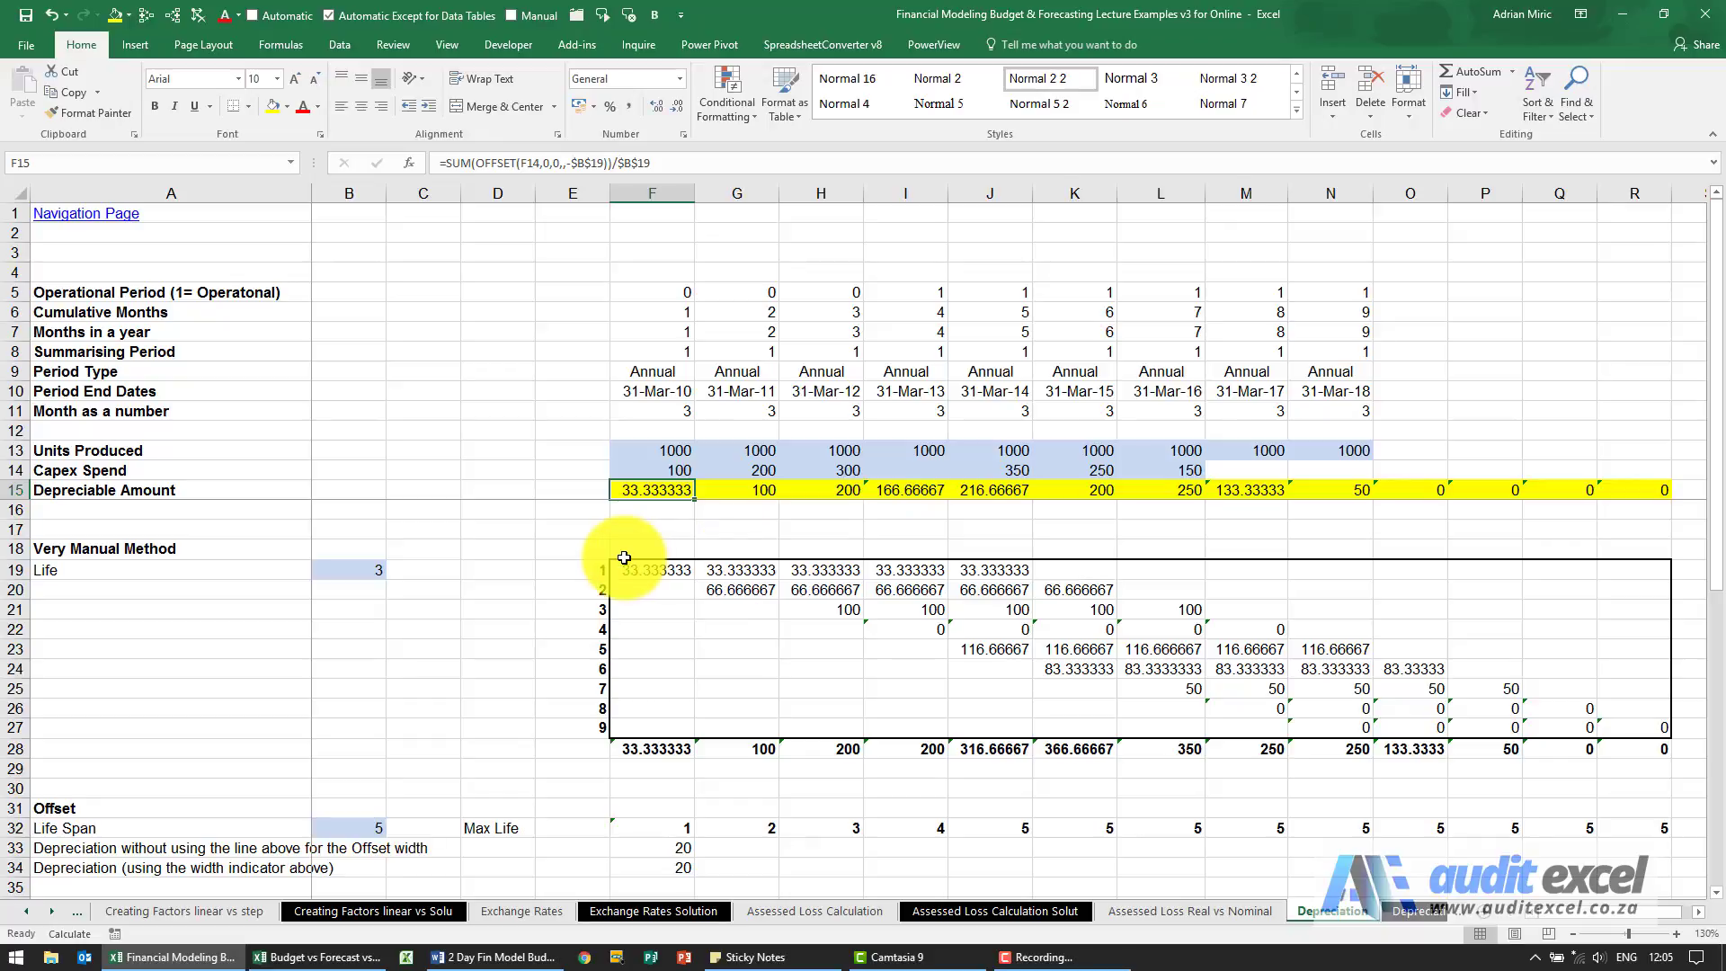
Set the asset life in B19 to 10 and examine the F15 formula and the cells before F14 that its offset covers.
{"action": "left_click", "coordinate": [357, 573]}
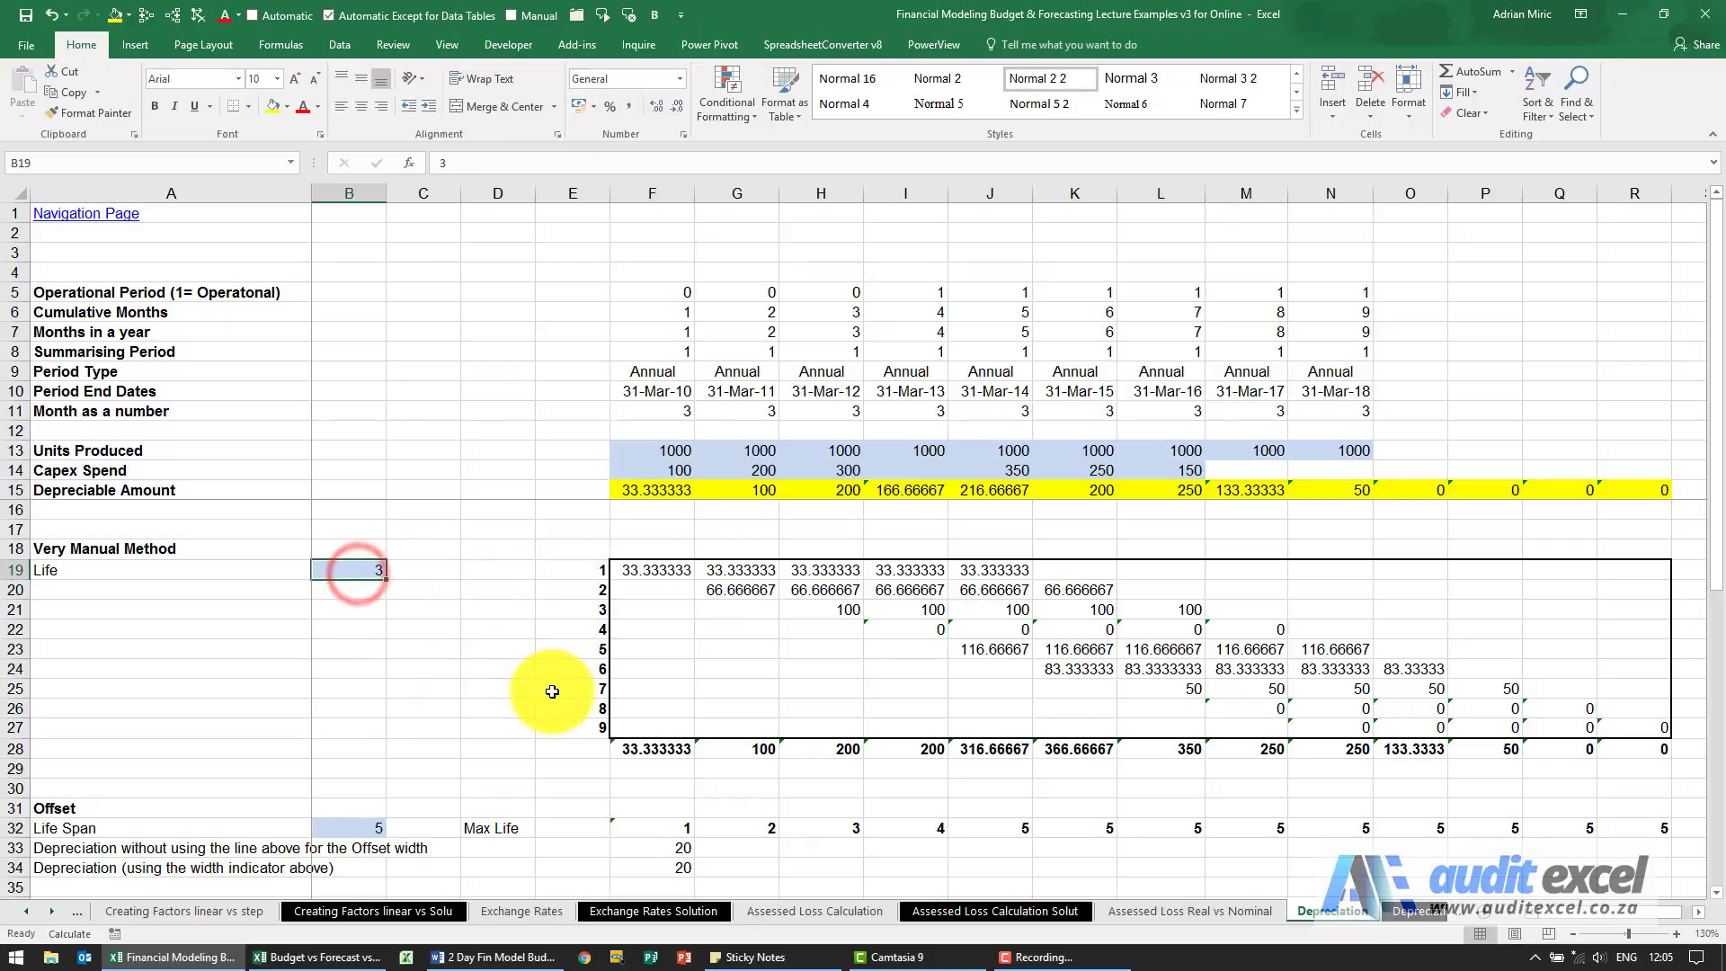
{"action": "type", "text": "10"}
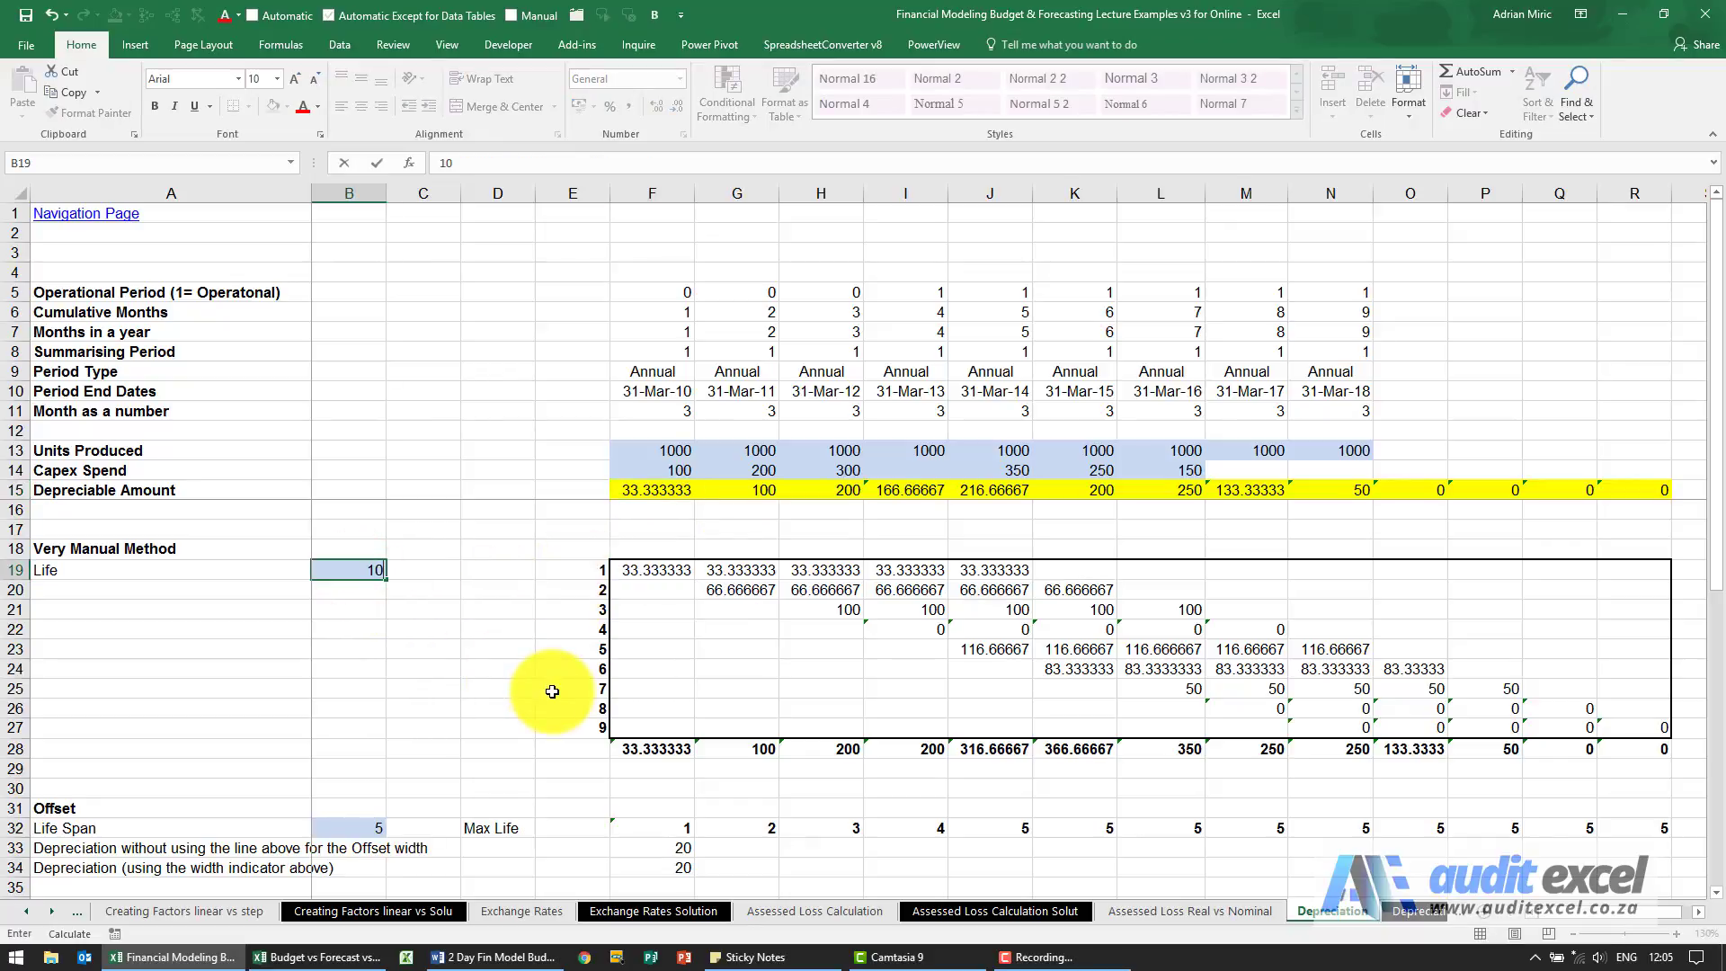
{"action": "key", "text": "Return"}
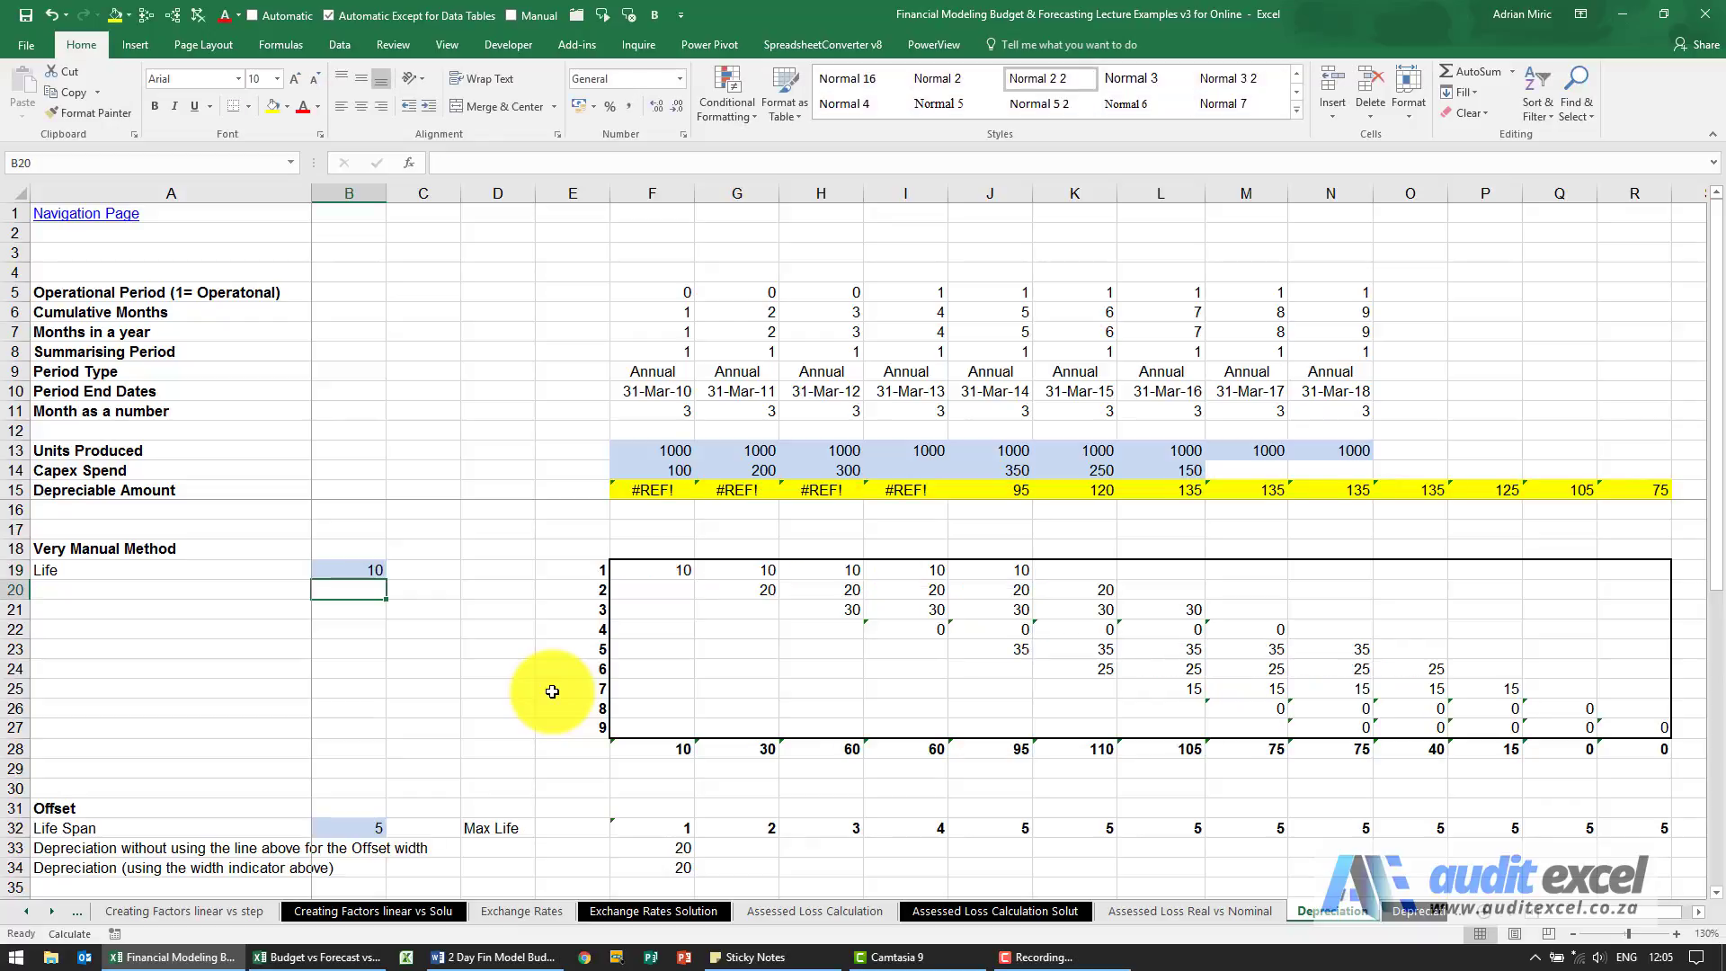
{"action": "left_click", "coordinate": [667, 490]}
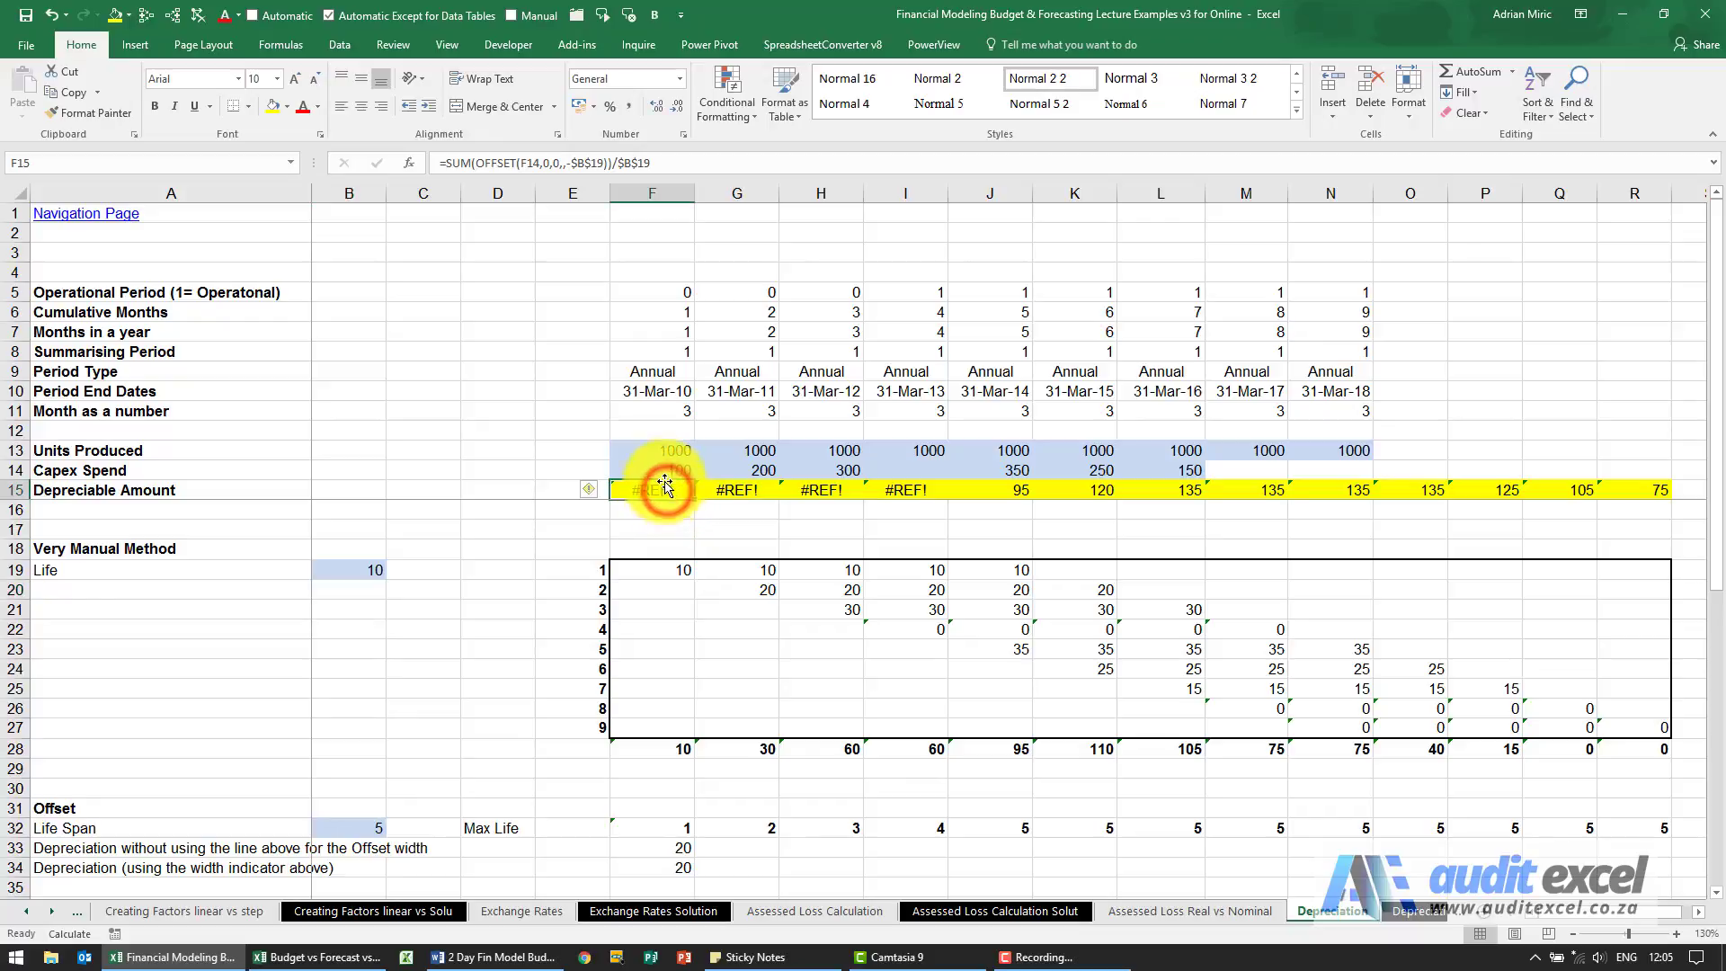
{"action": "left_click", "coordinate": [669, 470]}
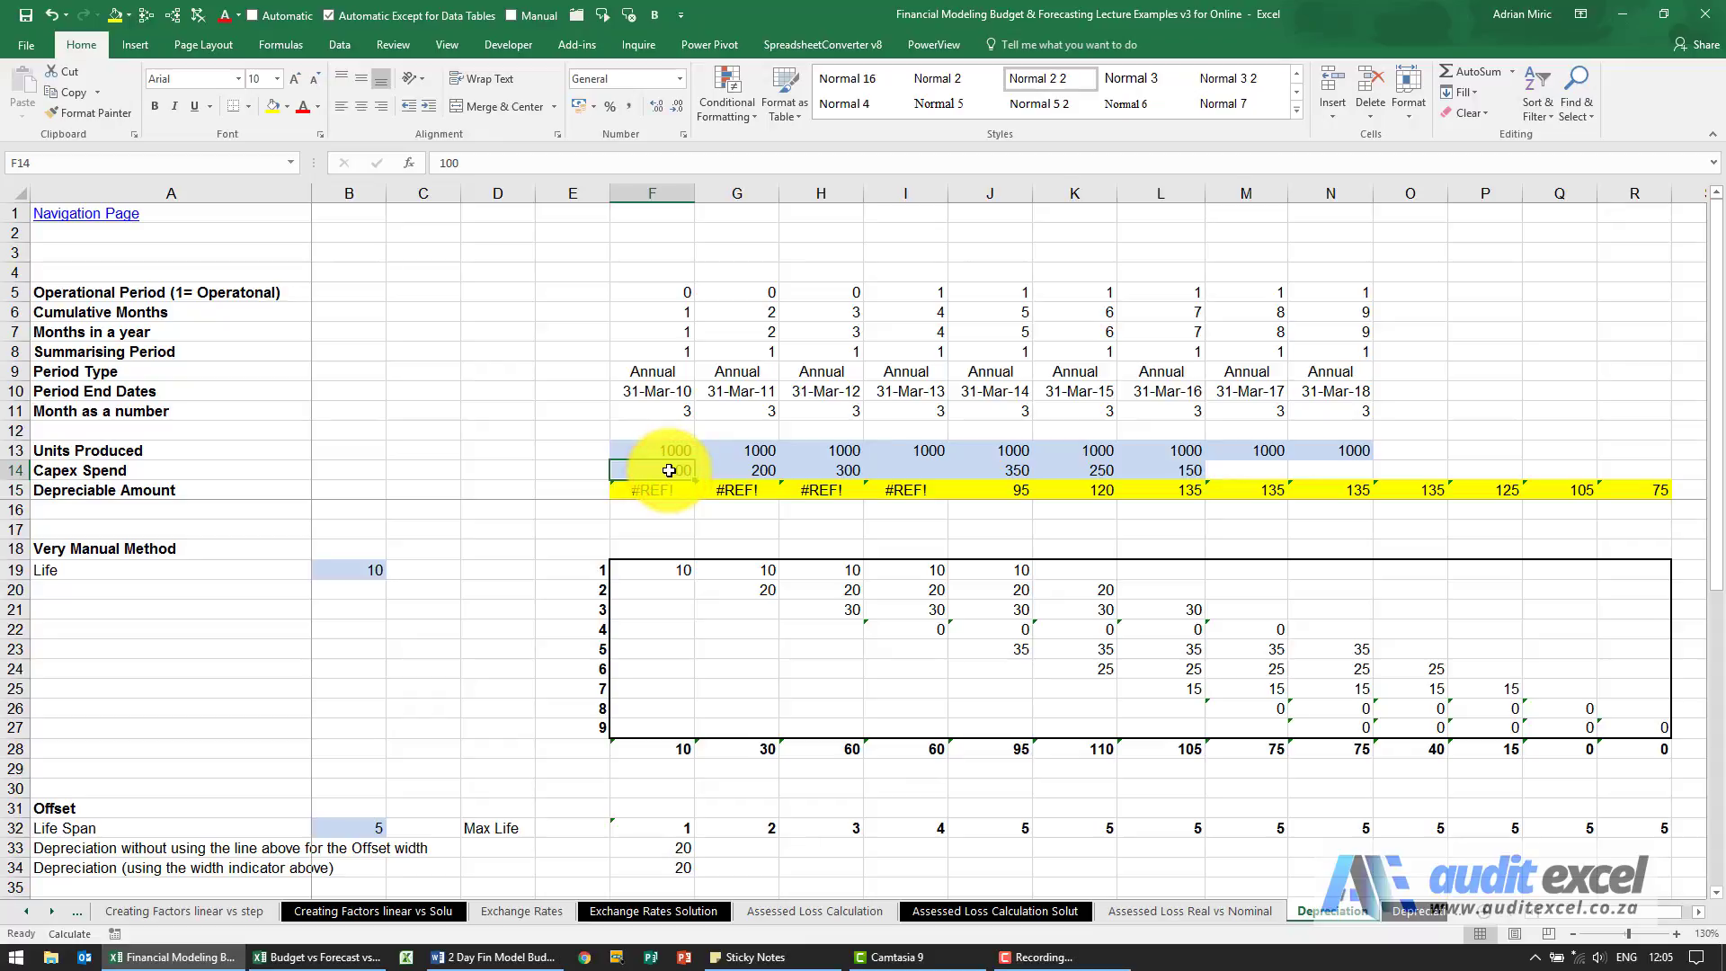
{"action": "left_click_drag", "start_coordinate": [661, 470], "coordinate": [192, 482]}
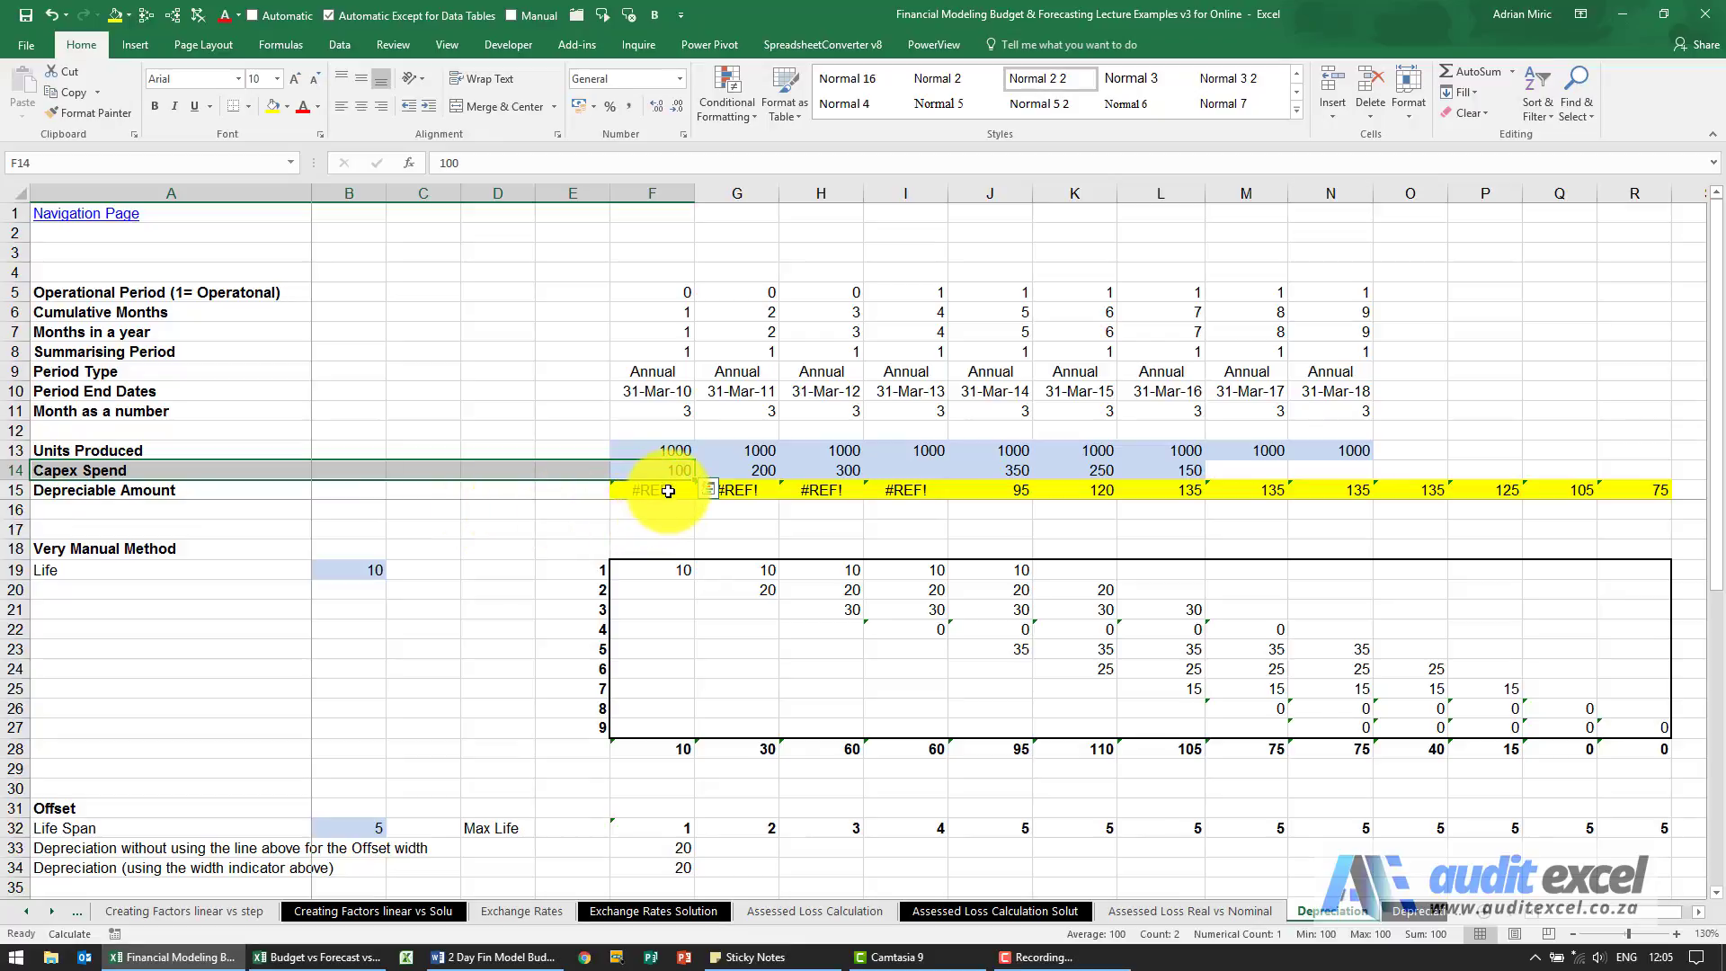
{"action": "left_click", "coordinate": [668, 490]}
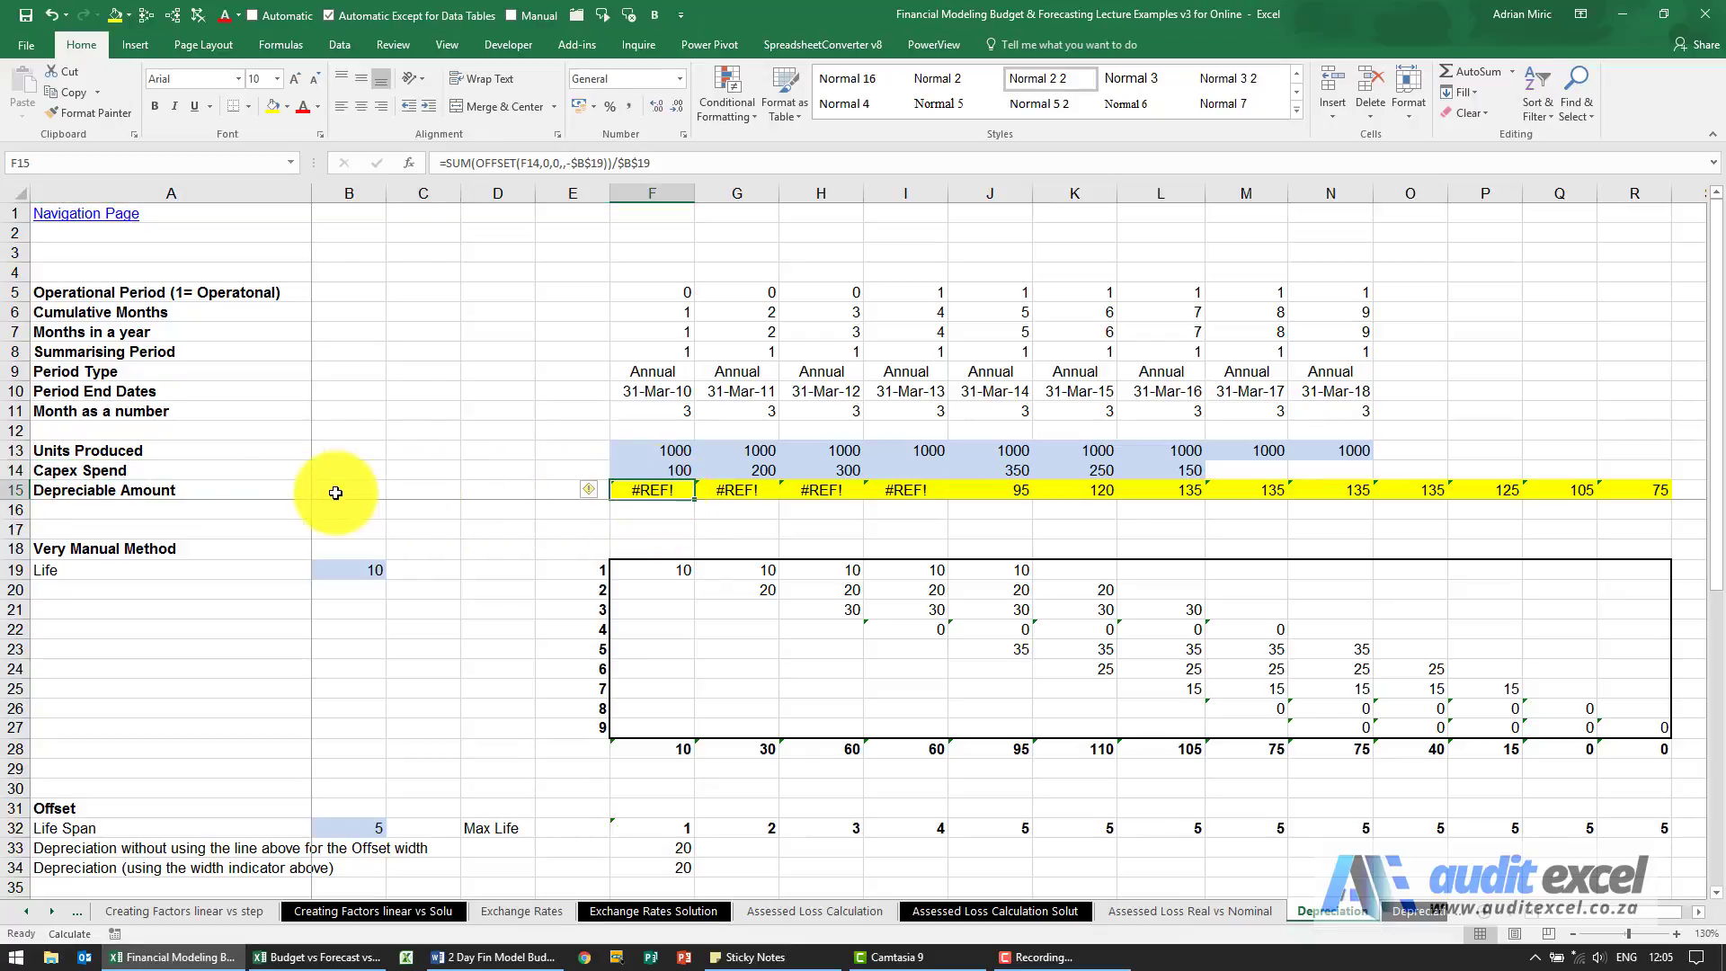
Set the asset life in B19 back to 5.
{"action": "left_click", "coordinate": [339, 568]}
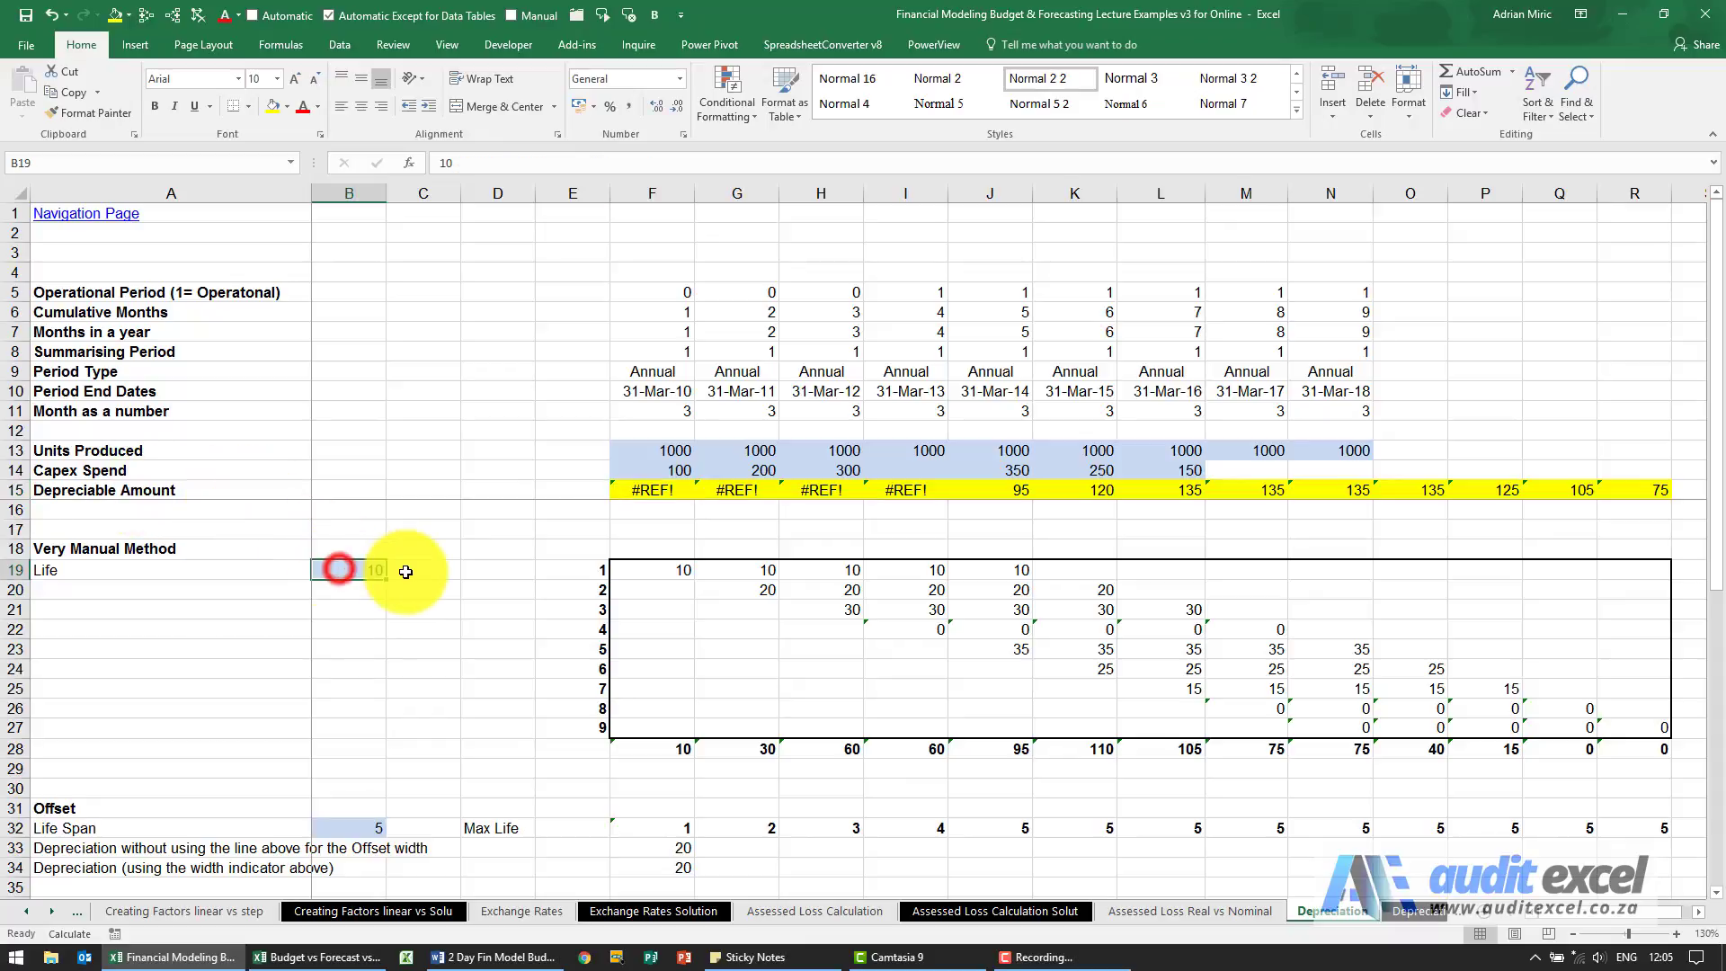
{"action": "type", "text": "5"}
{"action": "key", "text": "Return"}
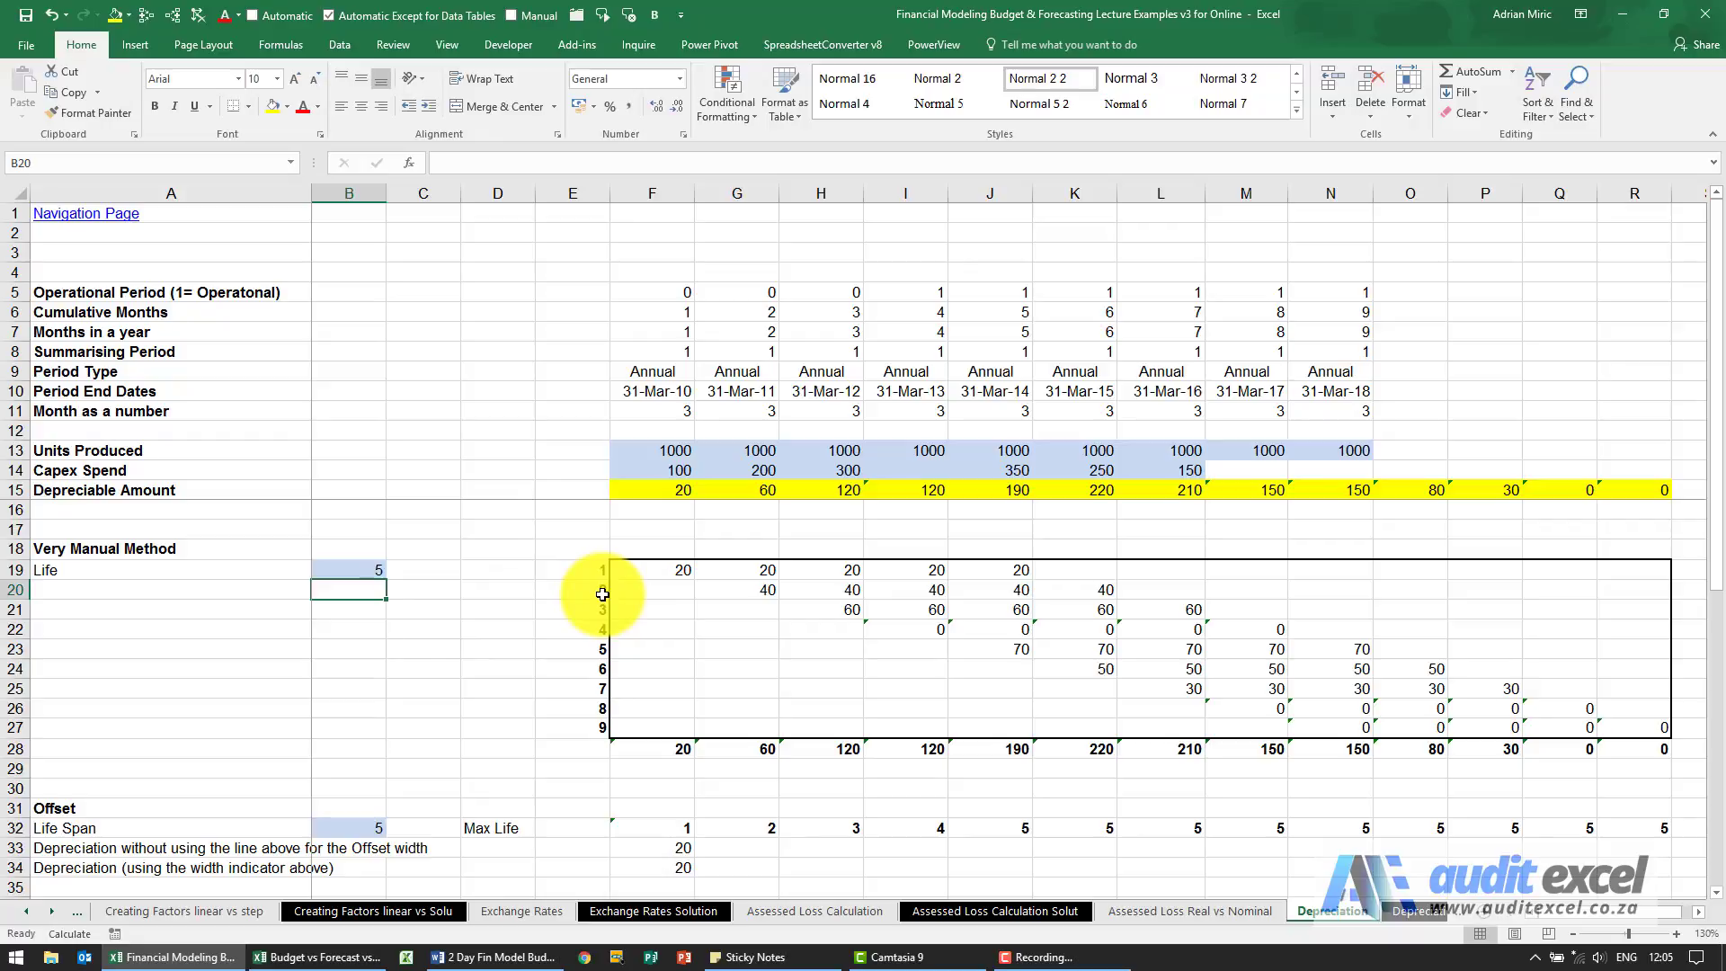
Examine the Capex Spend ranges the offset should cover for columns F, G, J and K: B14:F14, F14:G14, F14:J14 and G14:K14.
{"action": "left_click", "coordinate": [667, 470]}
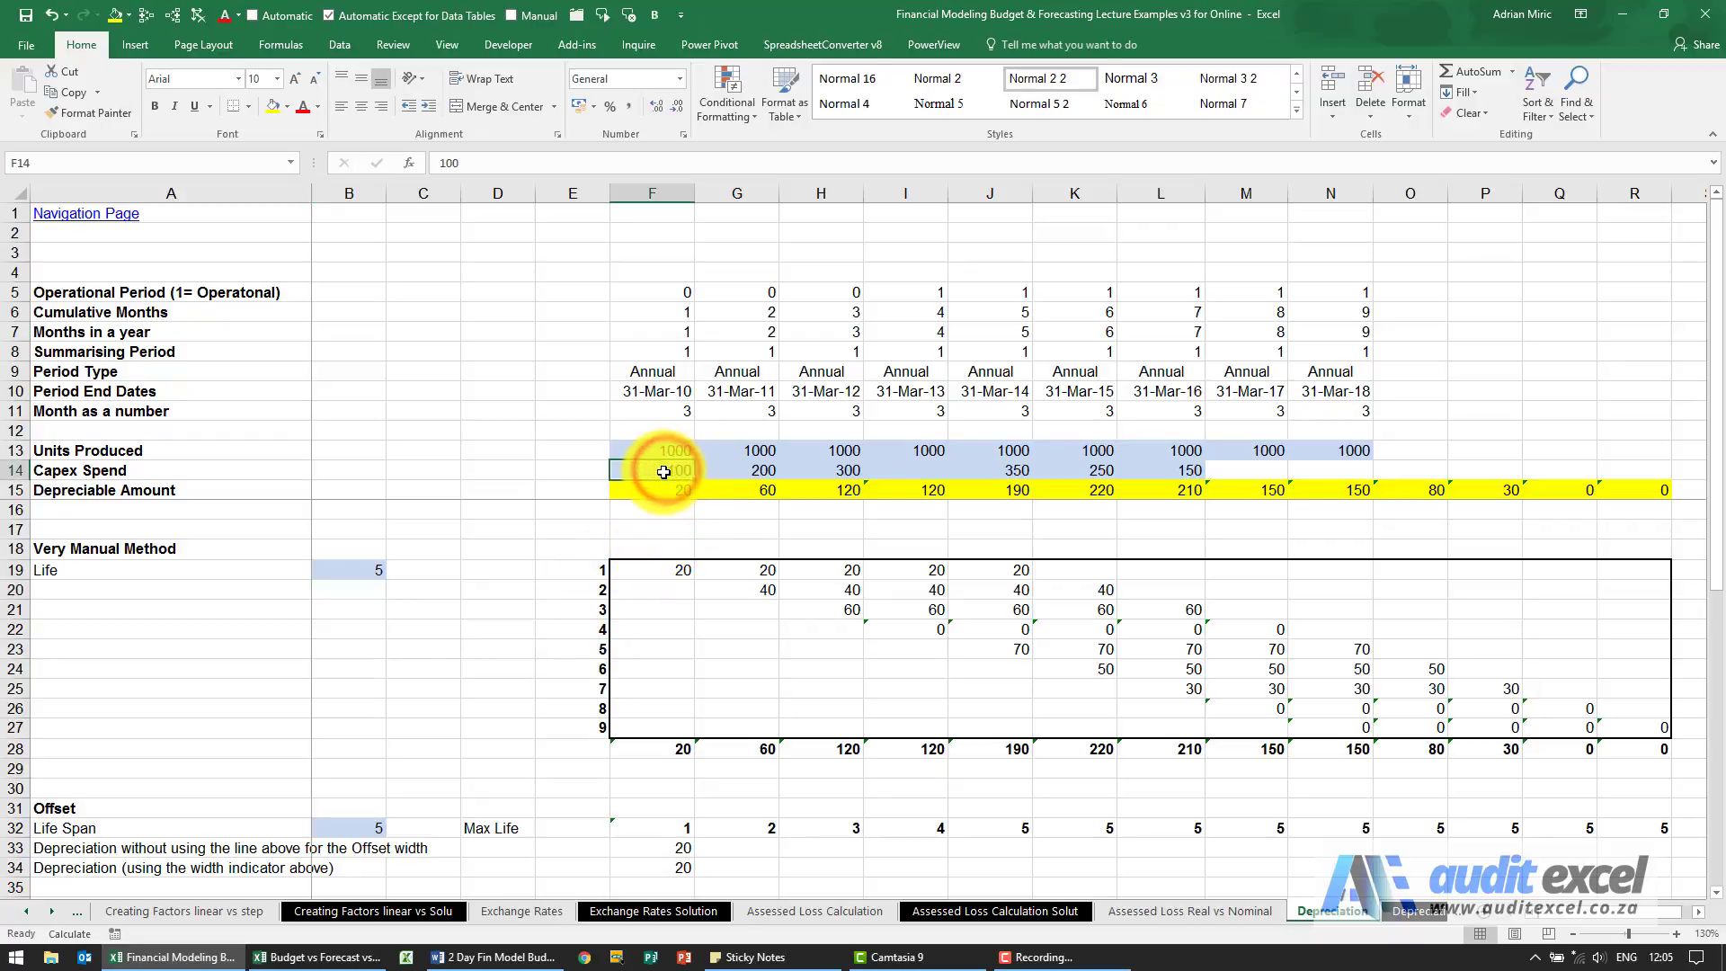
{"action": "left_click_drag", "start_coordinate": [665, 472], "coordinate": [355, 474]}
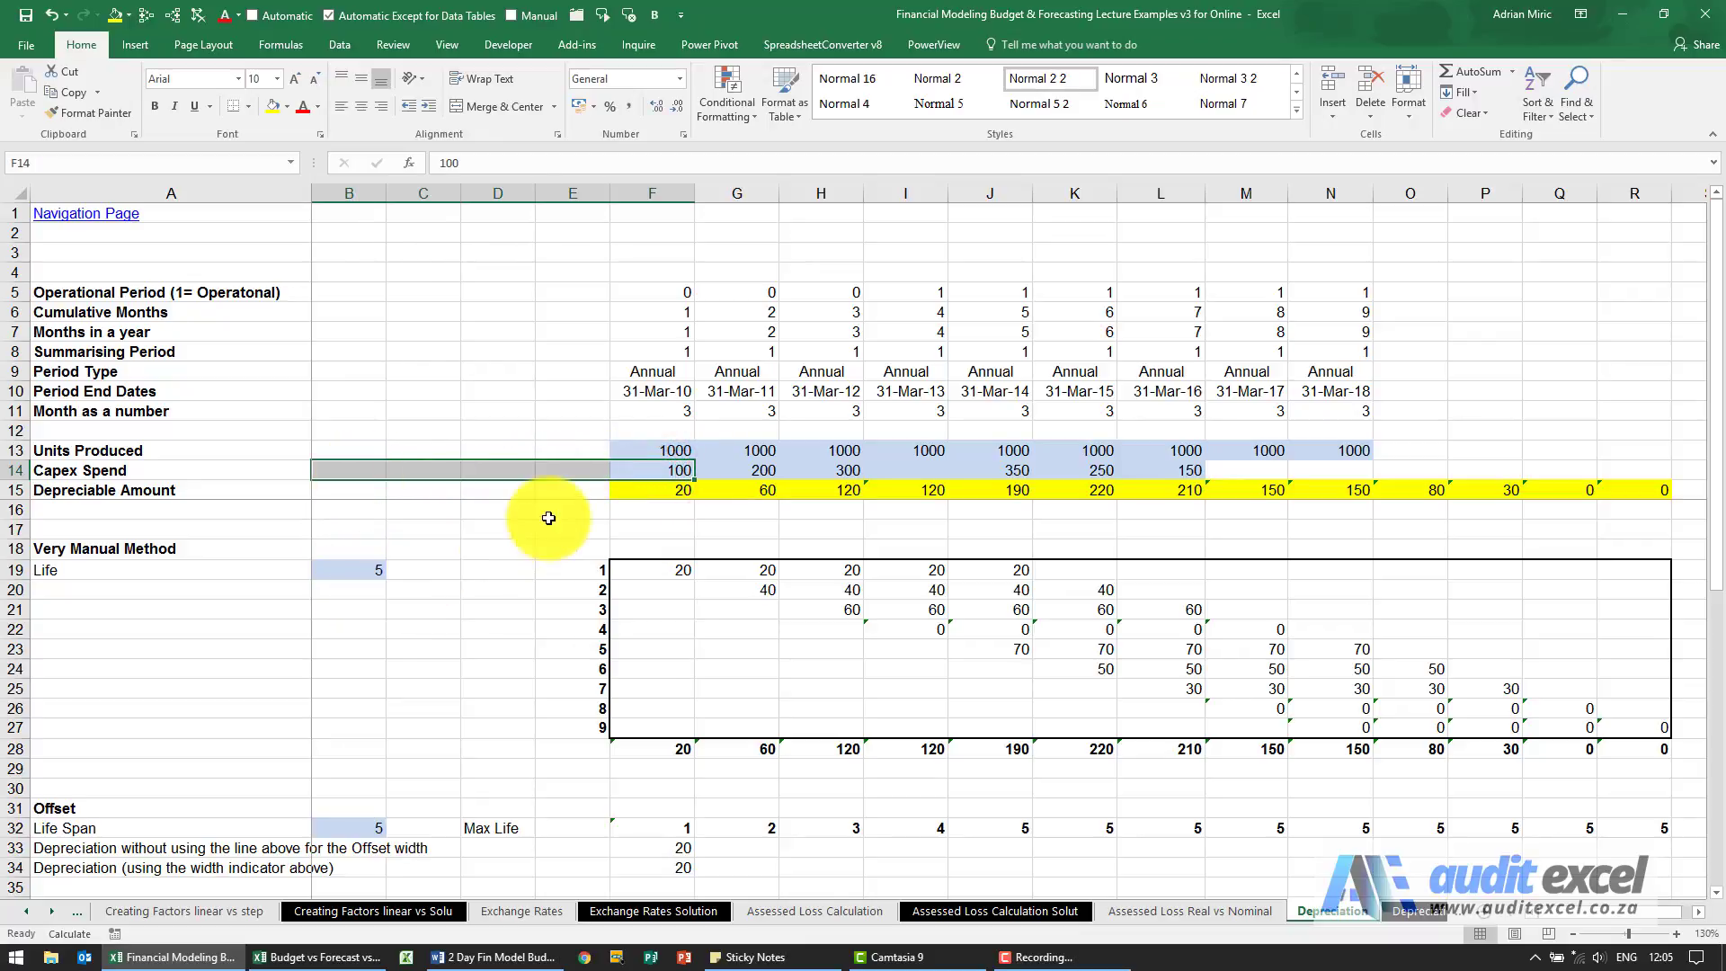
{"action": "left_click", "coordinate": [672, 471]}
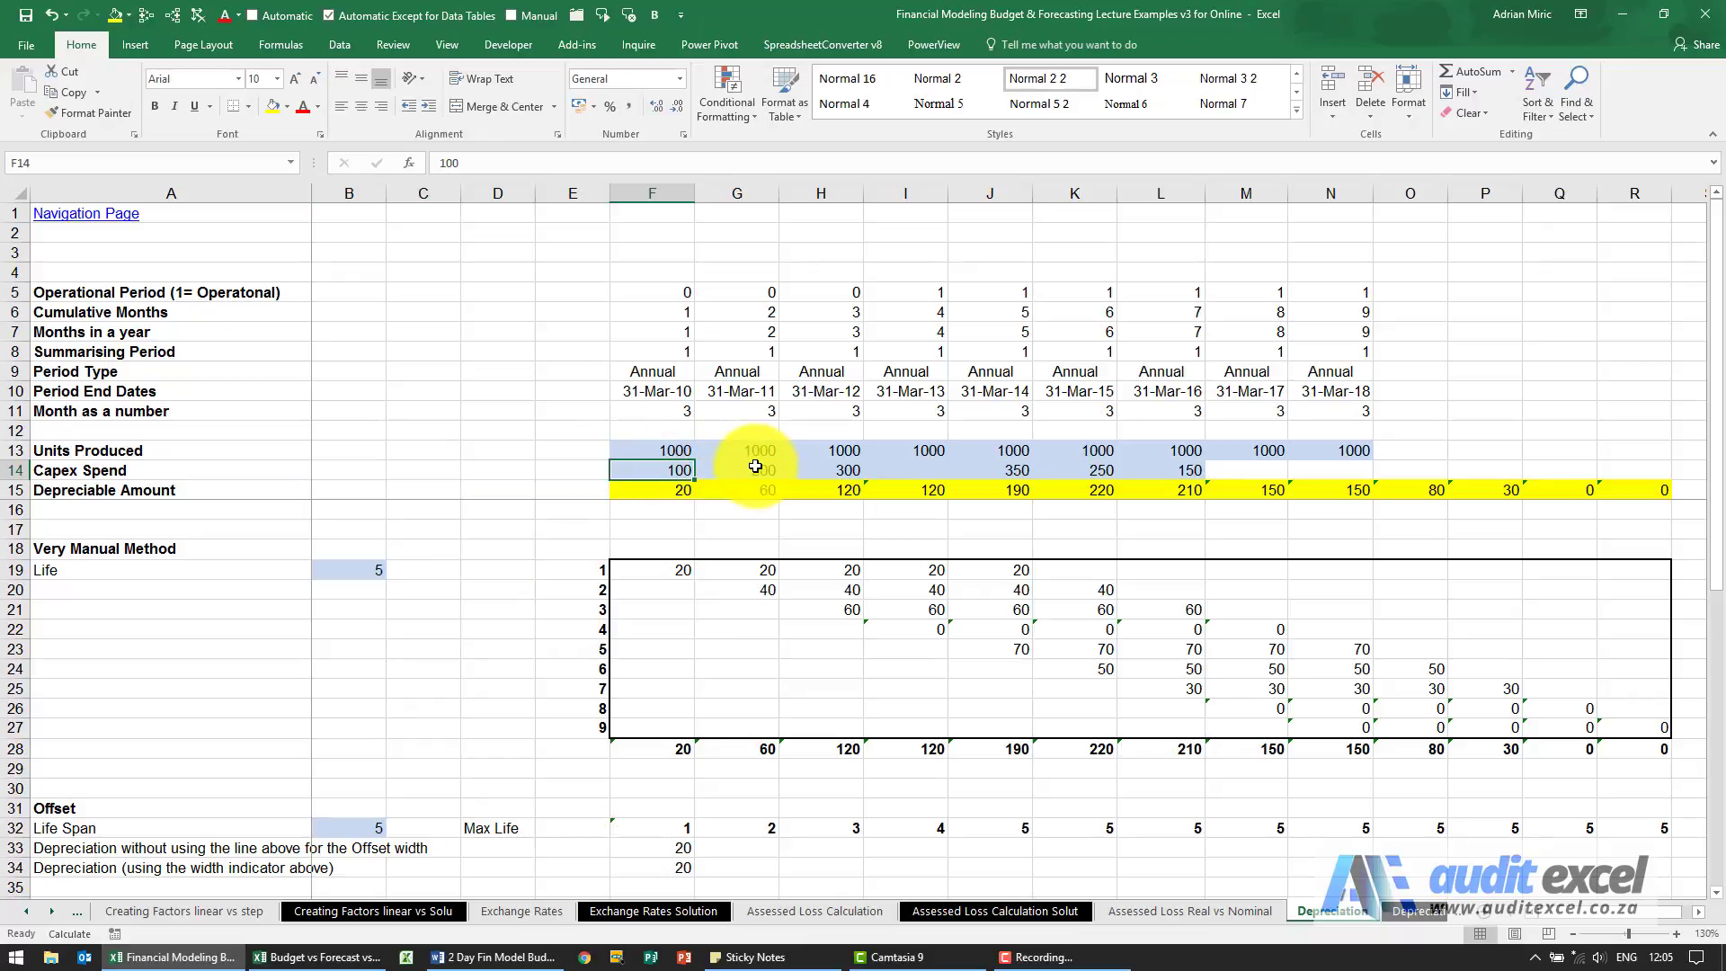
{"action": "left_click_drag", "start_coordinate": [759, 470], "coordinate": [683, 475]}
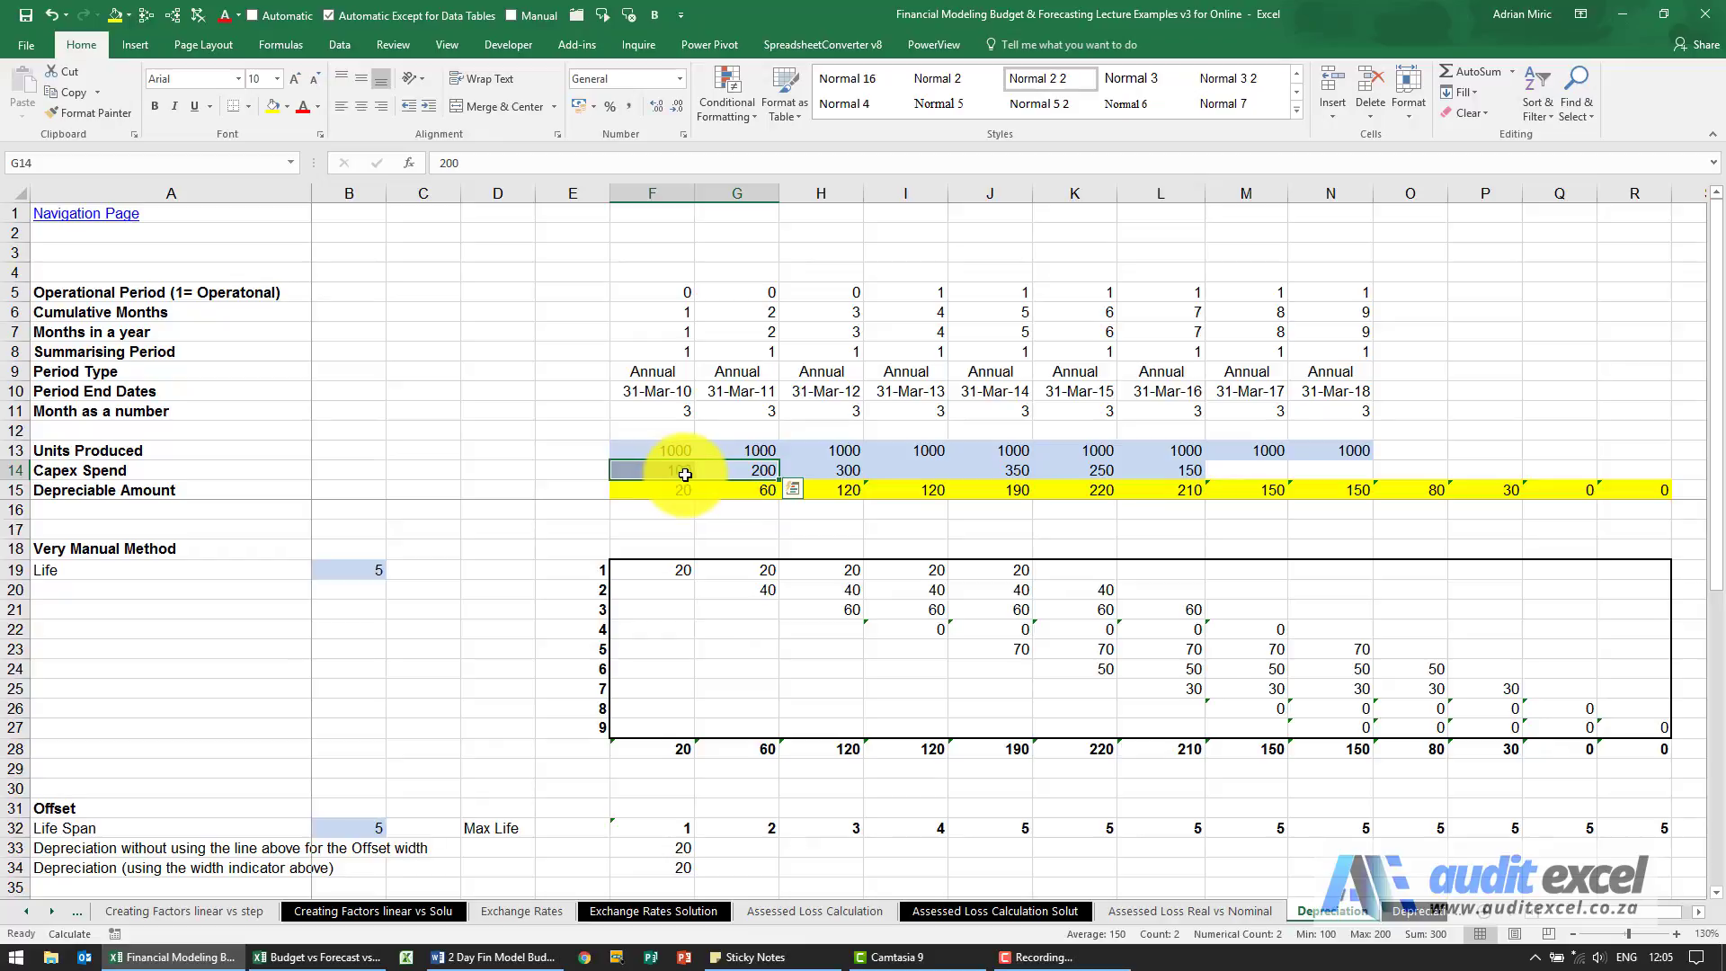
{"action": "left_click_drag", "start_coordinate": [1003, 473], "coordinate": [652, 467]}
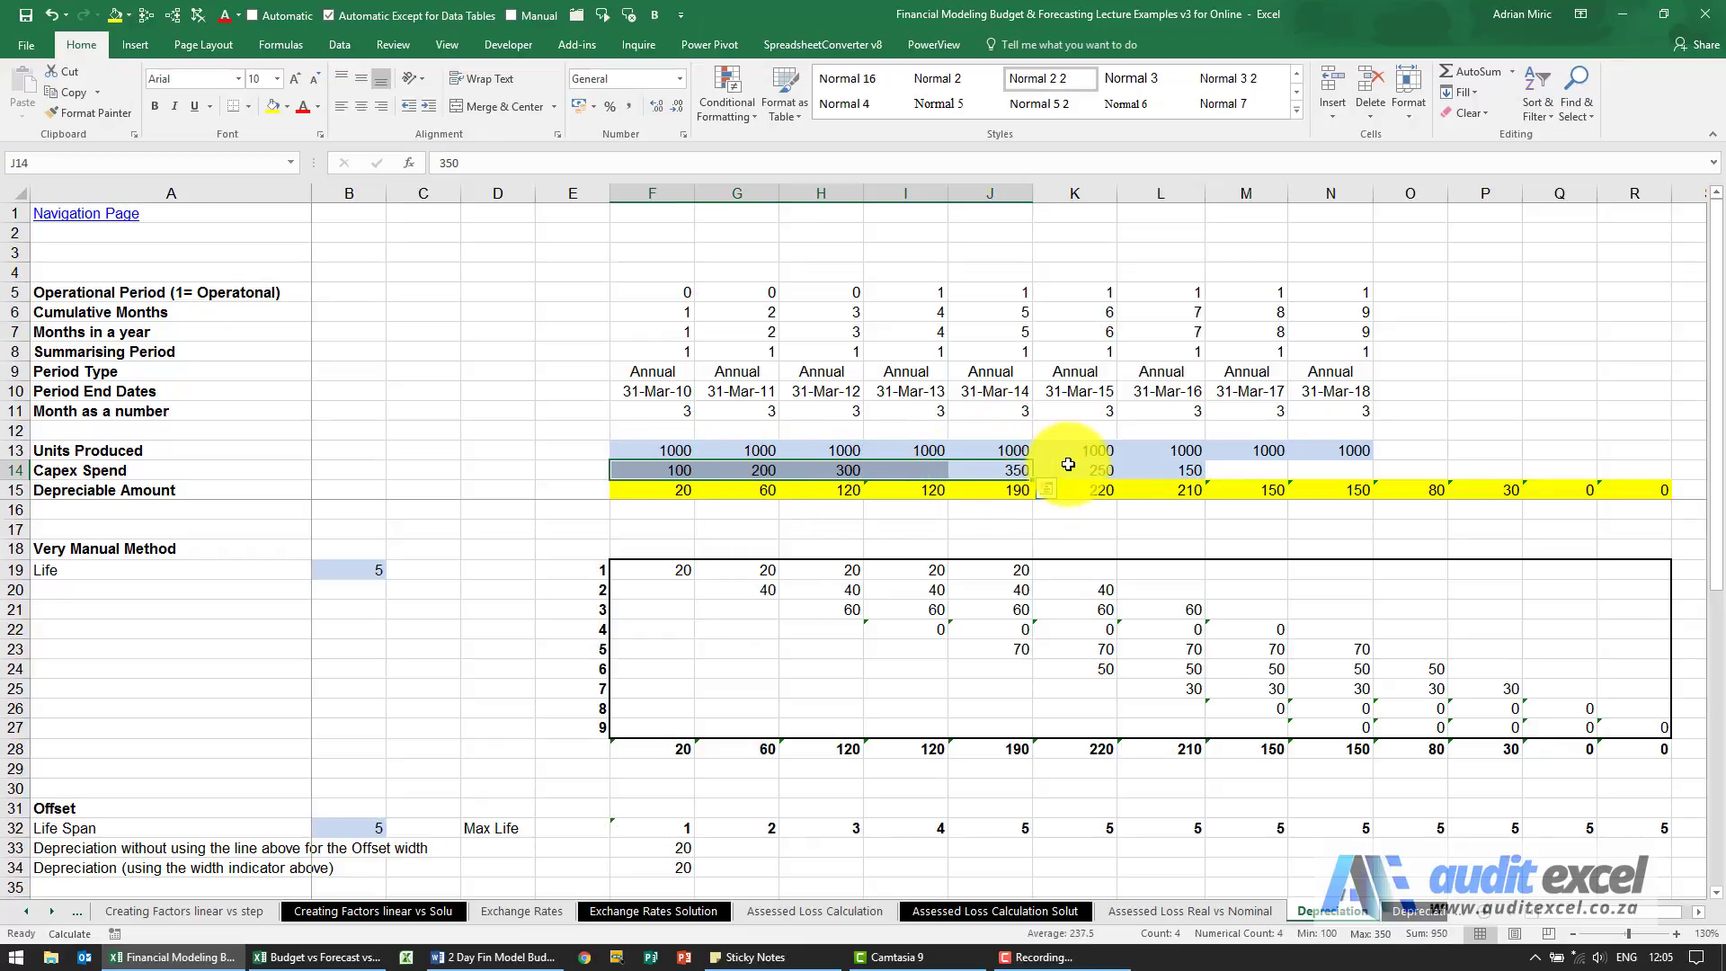
{"action": "left_click_drag", "start_coordinate": [1079, 470], "coordinate": [756, 472]}
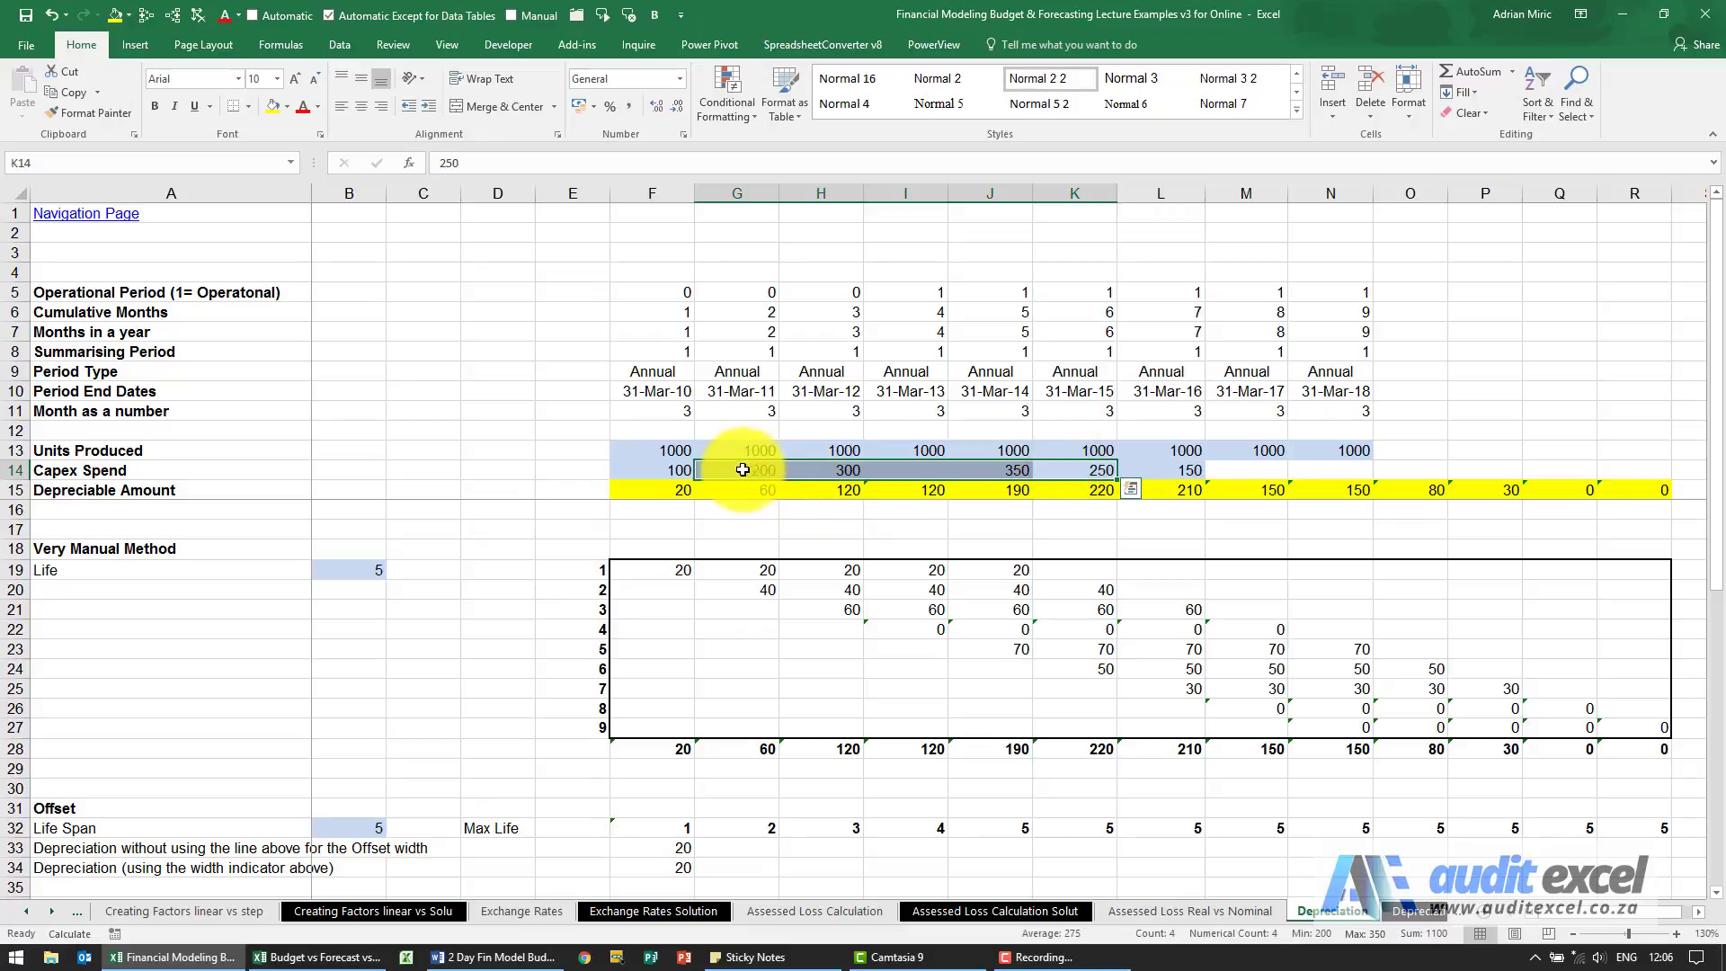
{"action": "left_click", "coordinate": [678, 471]}
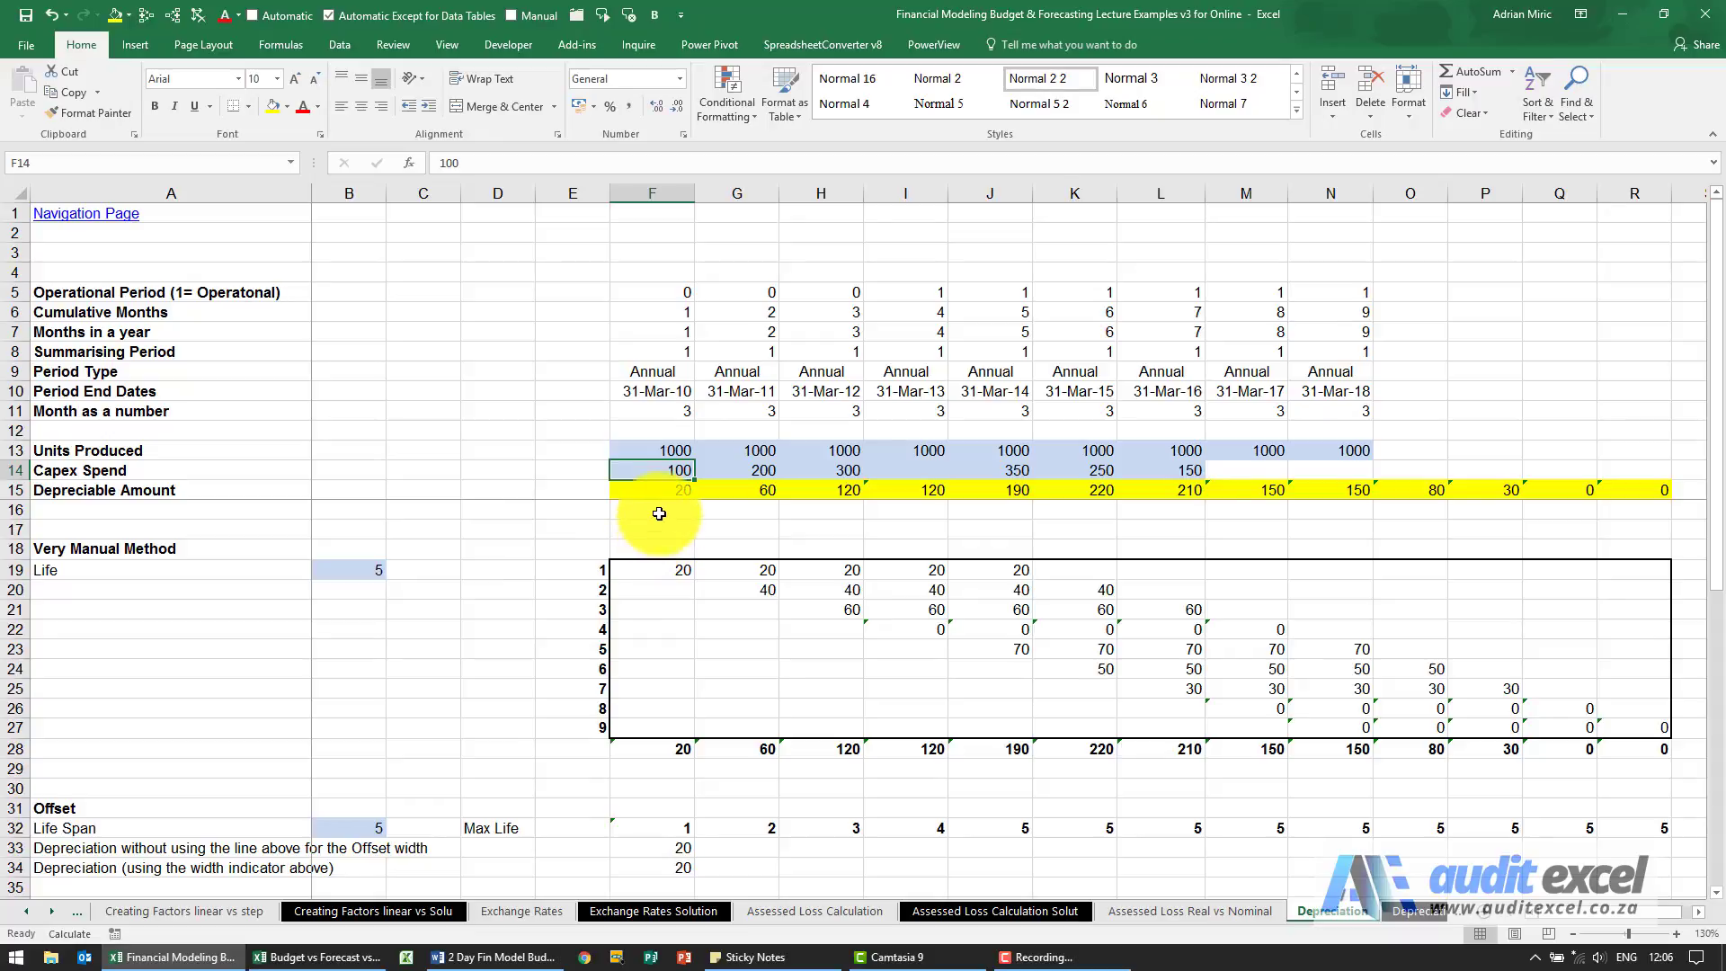
Label A16 as Life Span and enter =MIN(F7,$B$19) in F16.
{"action": "left_click", "coordinate": [146, 505]}
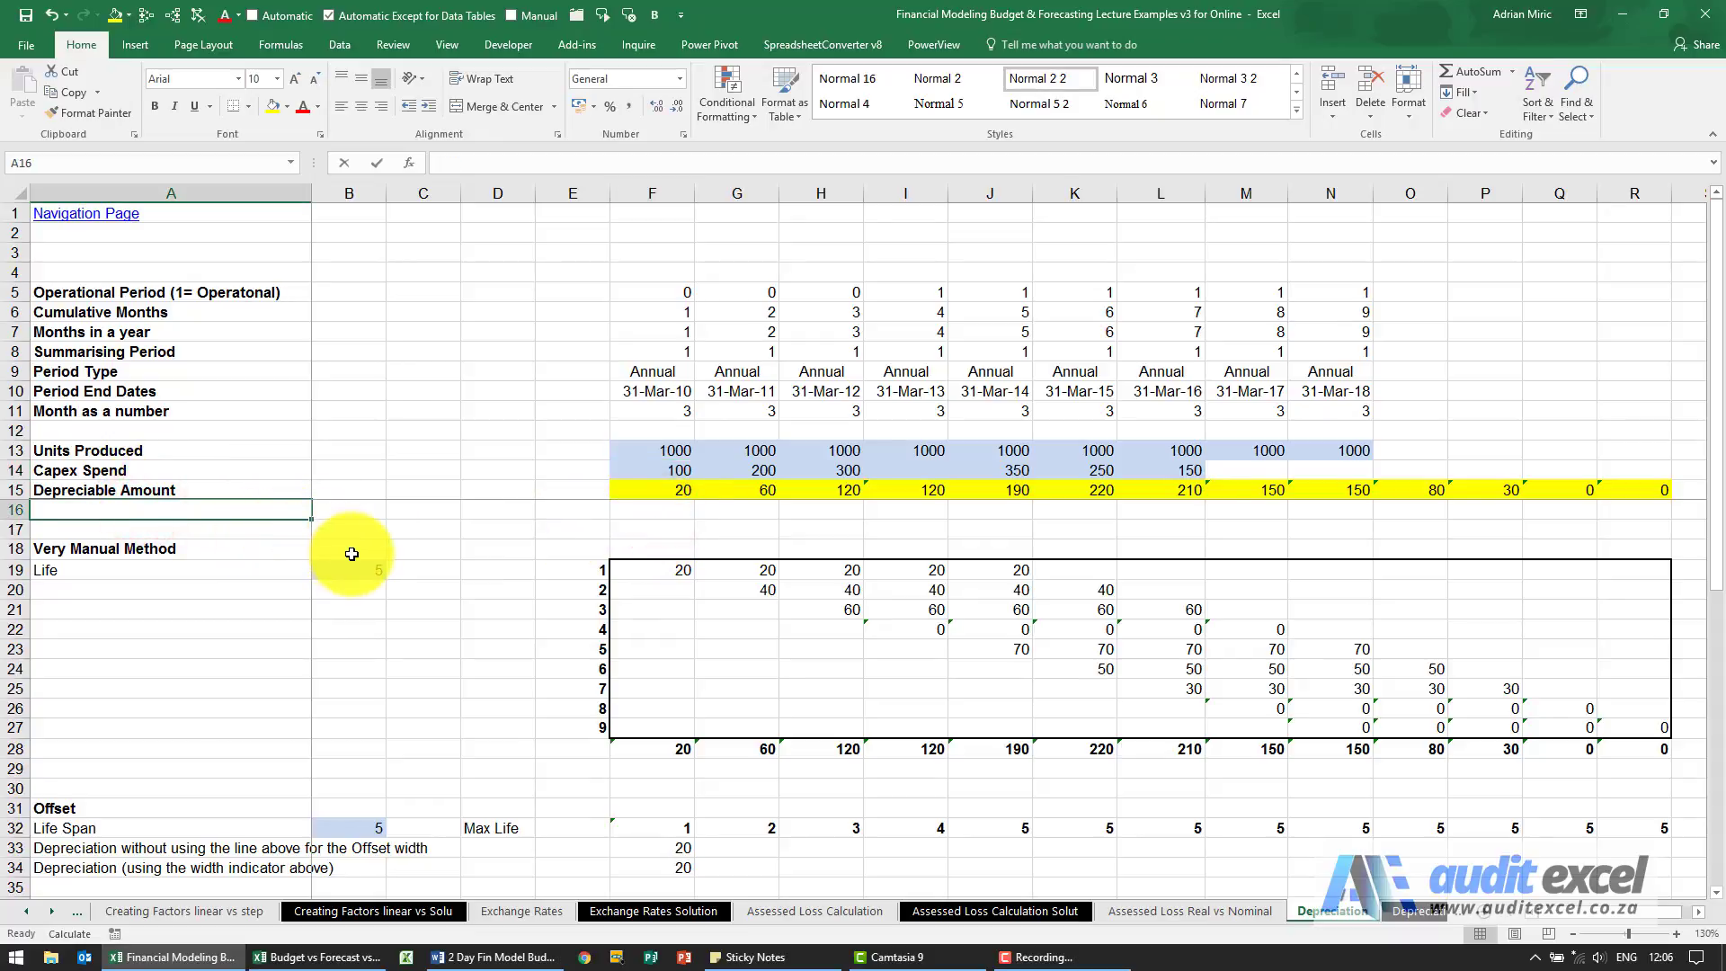
{"action": "type", "text": "Life Span"}
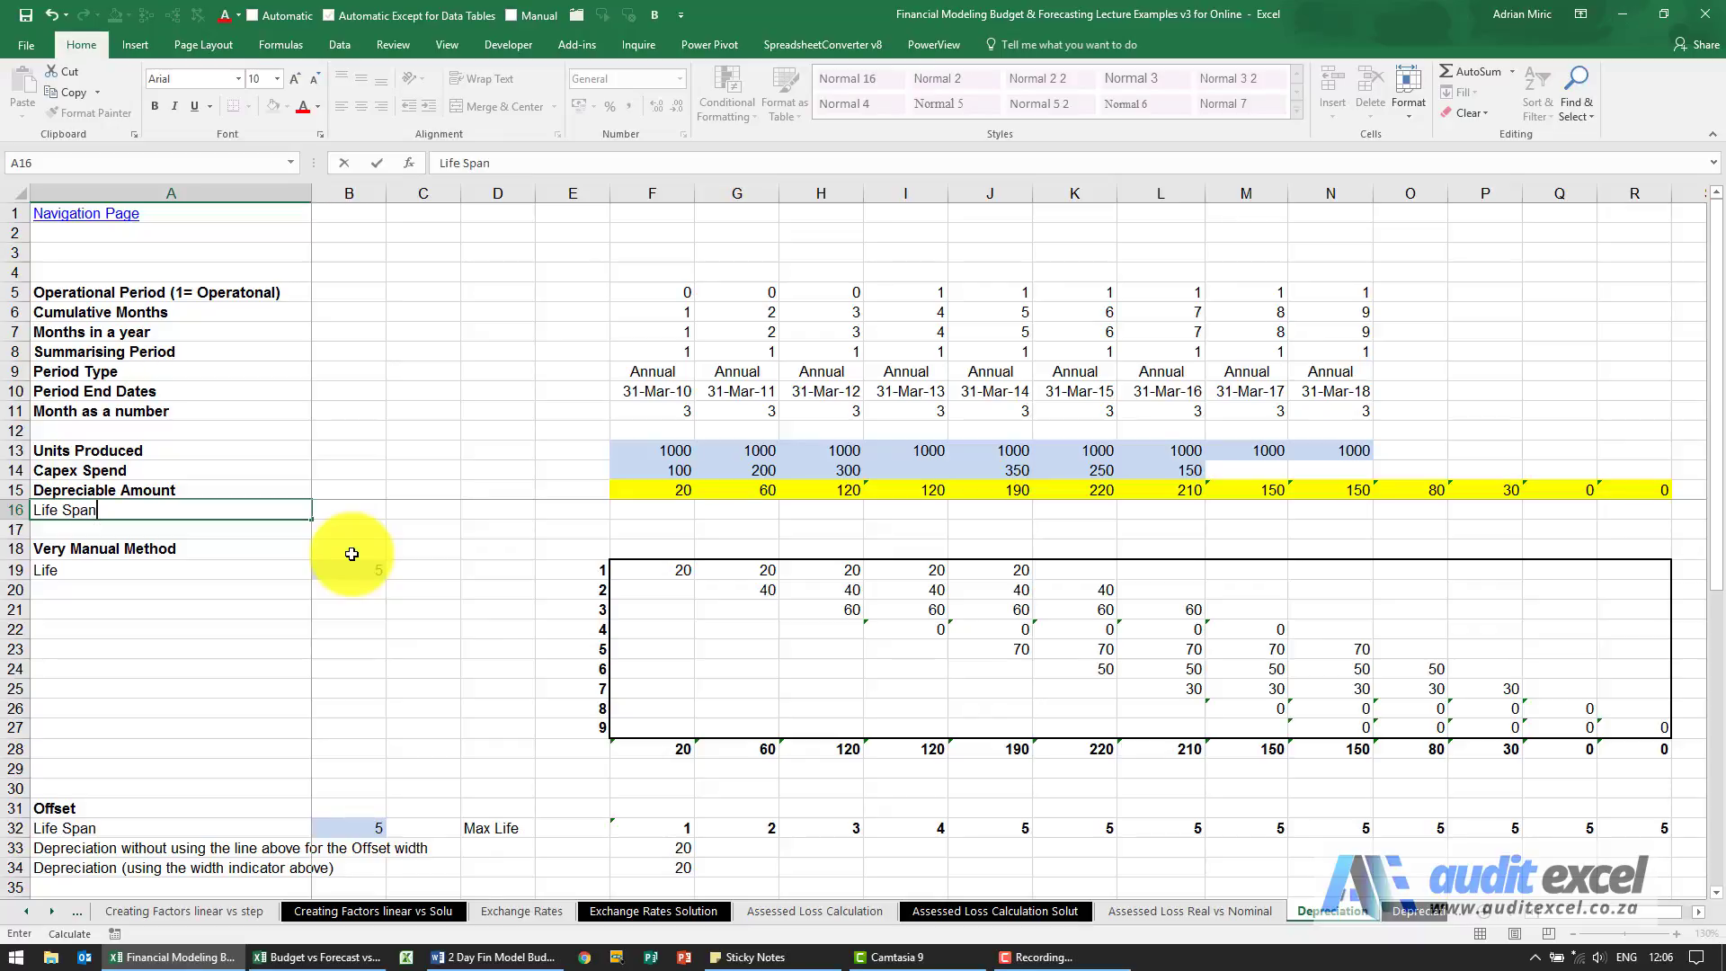
{"action": "key", "text": "ctrl+Return"}
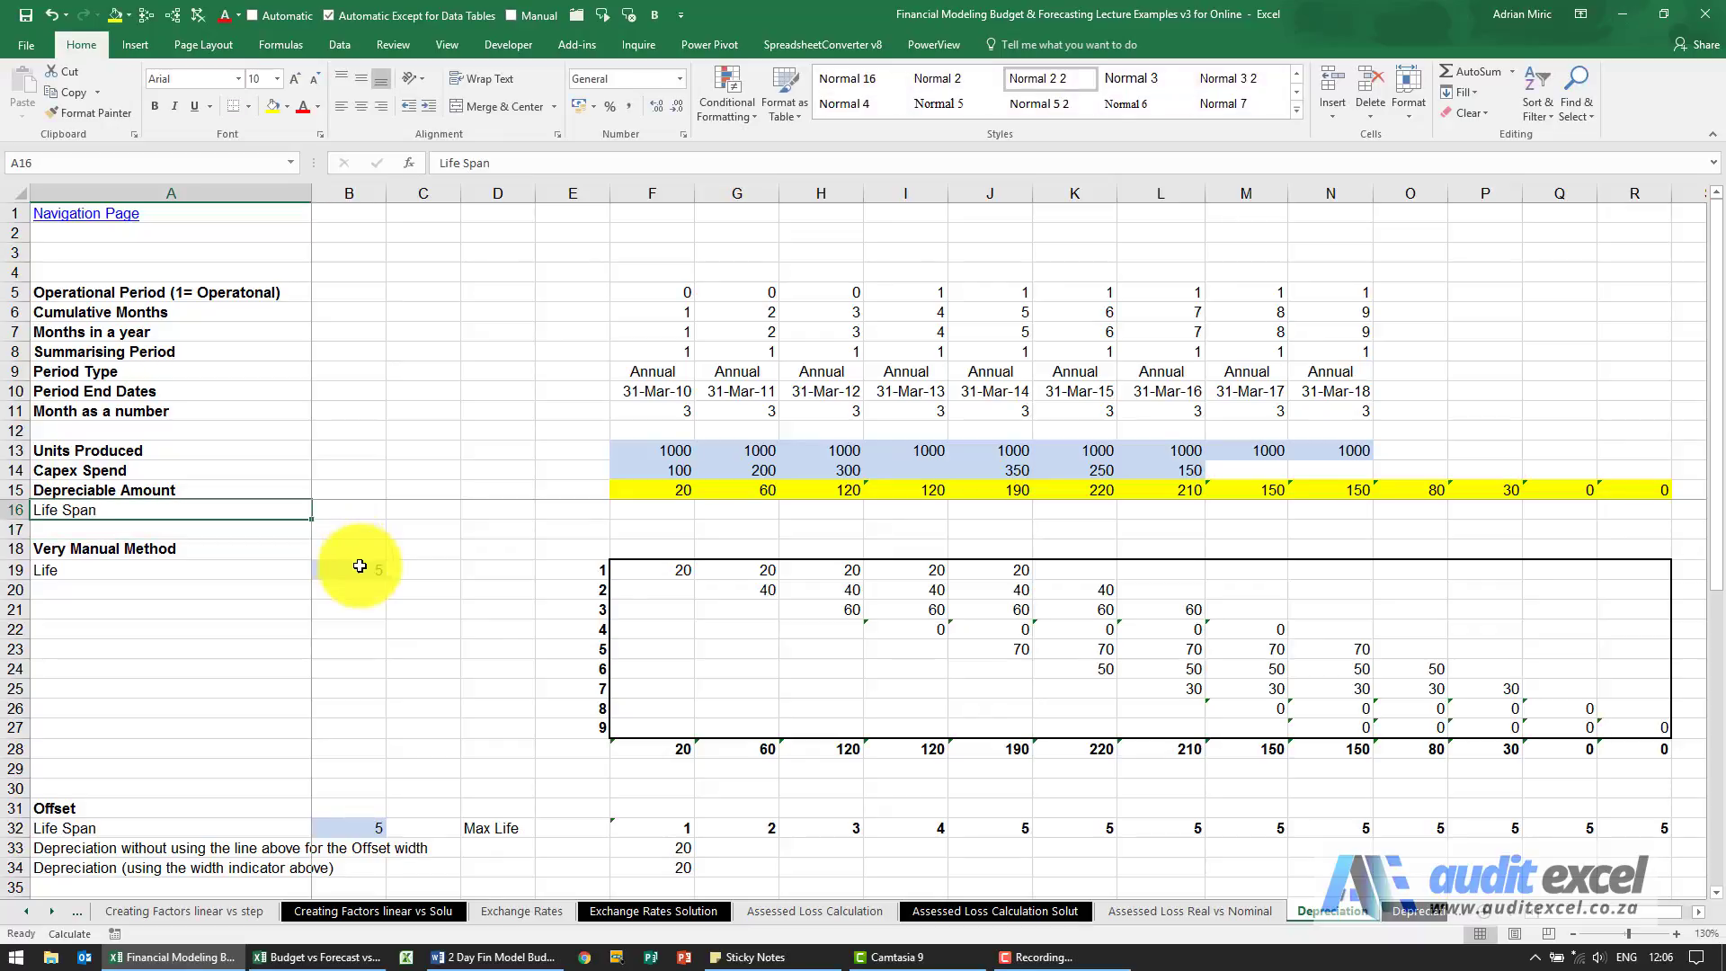
{"action": "left_click", "coordinate": [658, 510]}
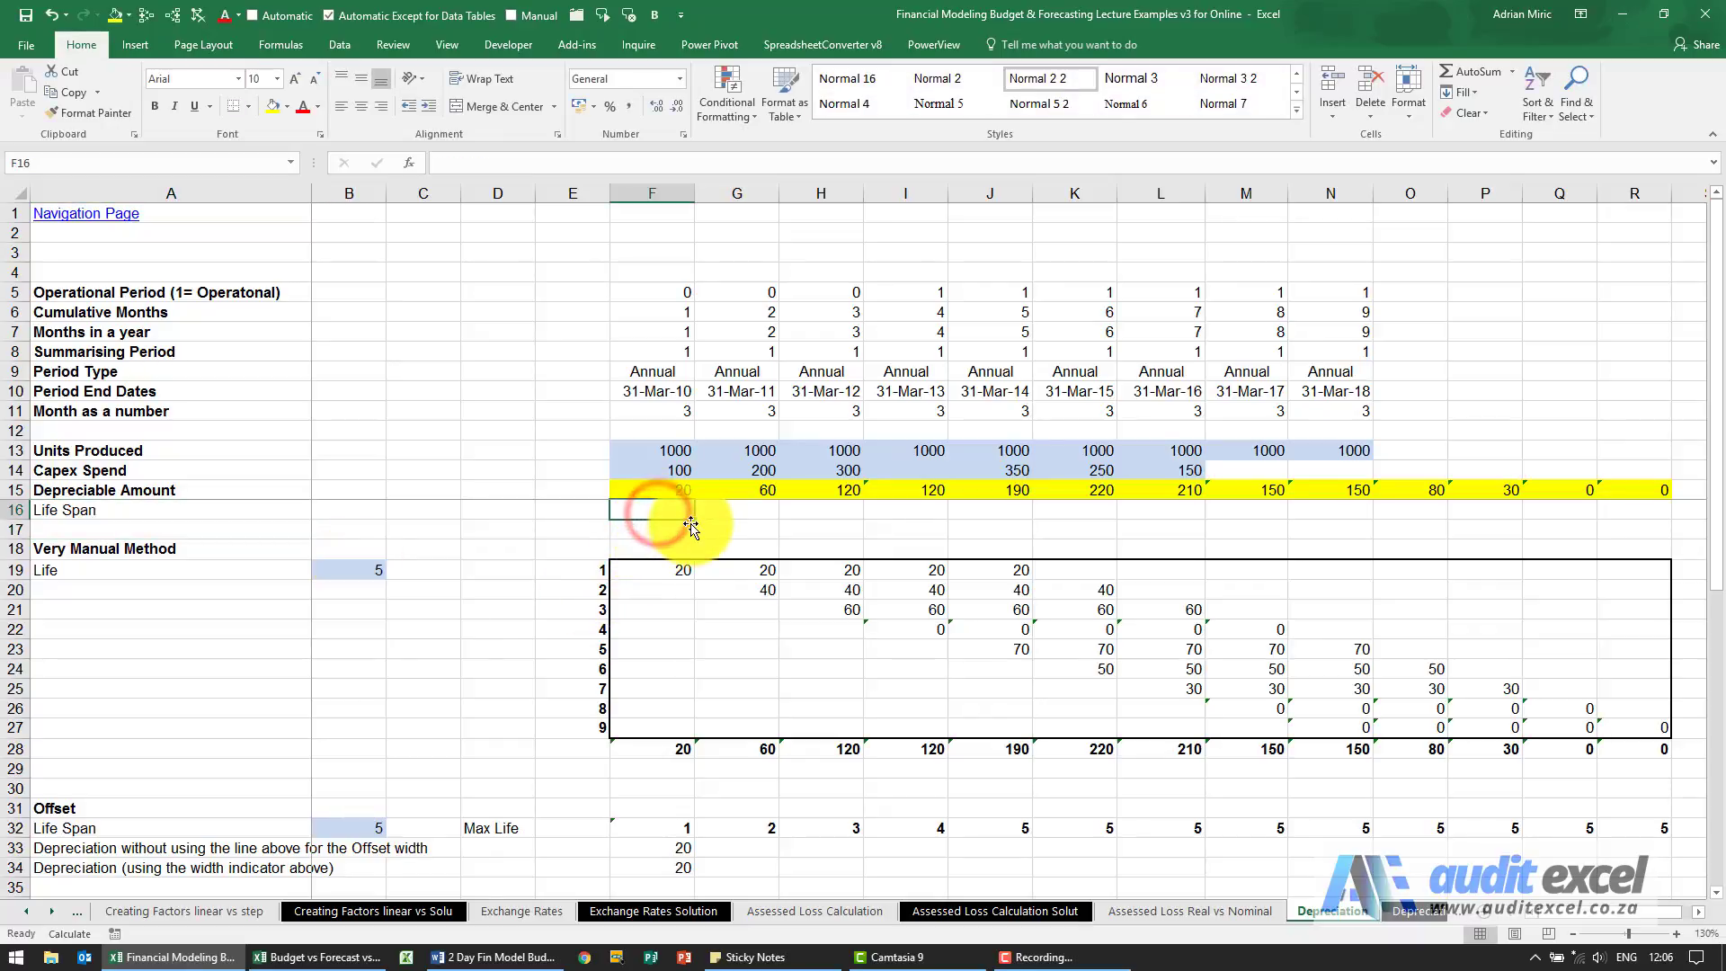
{"action": "type", "text": "=min"}
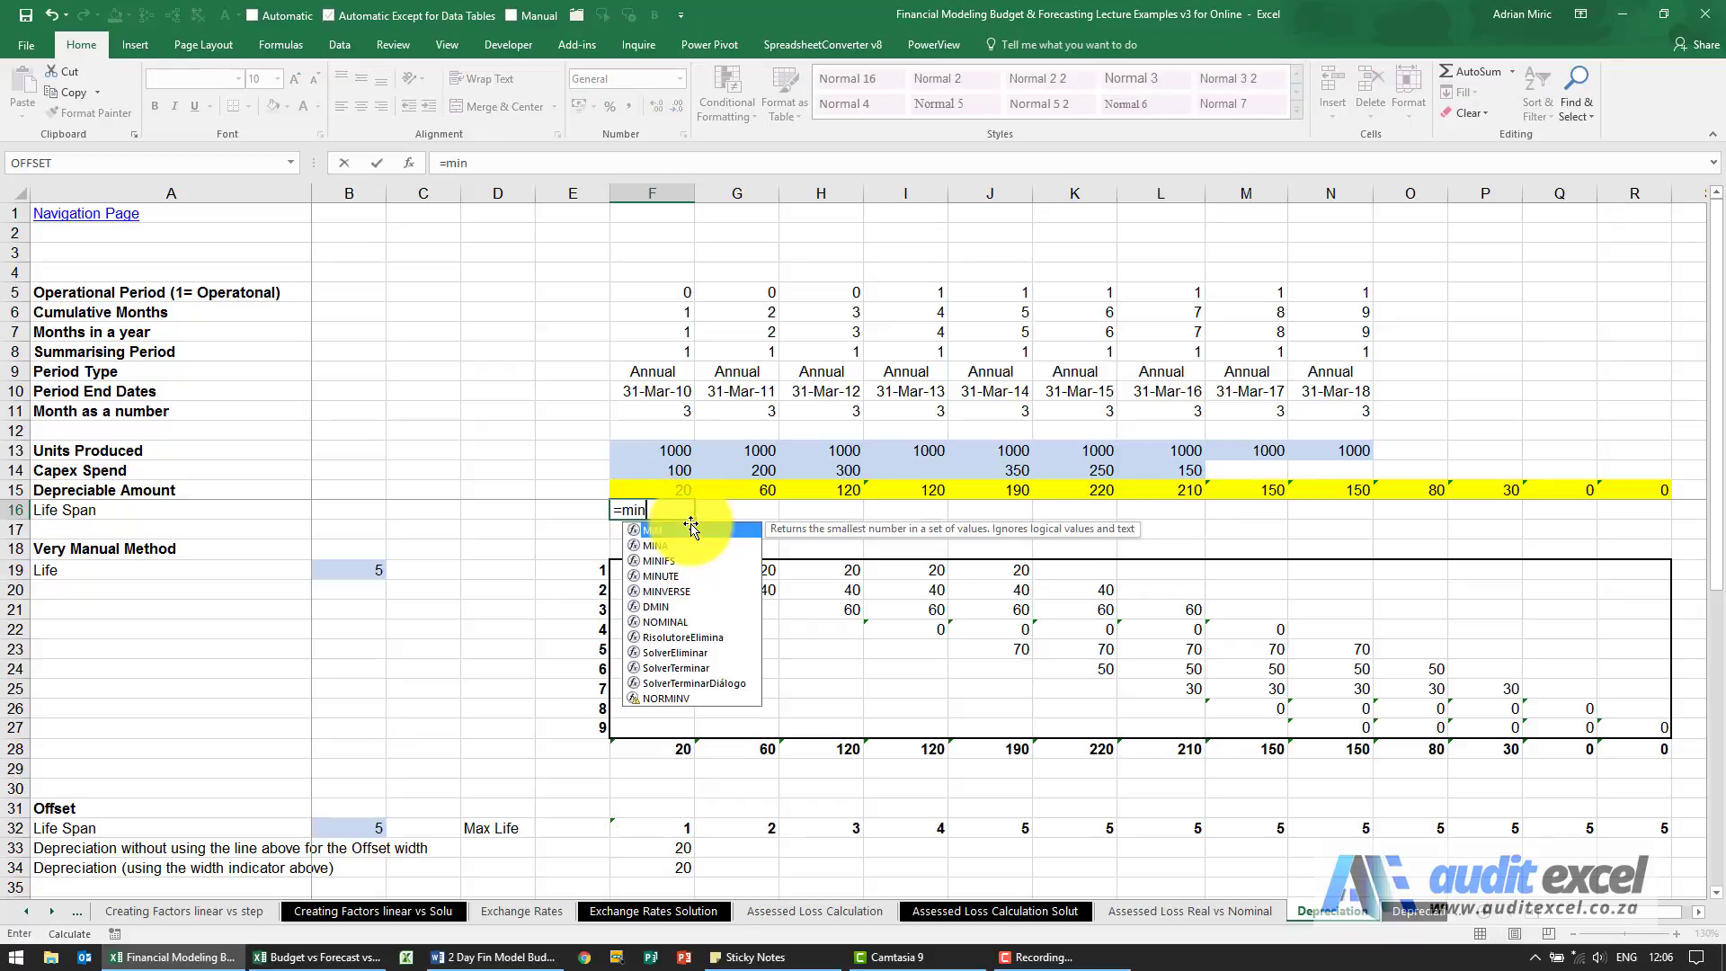
{"action": "type", "text": "("}
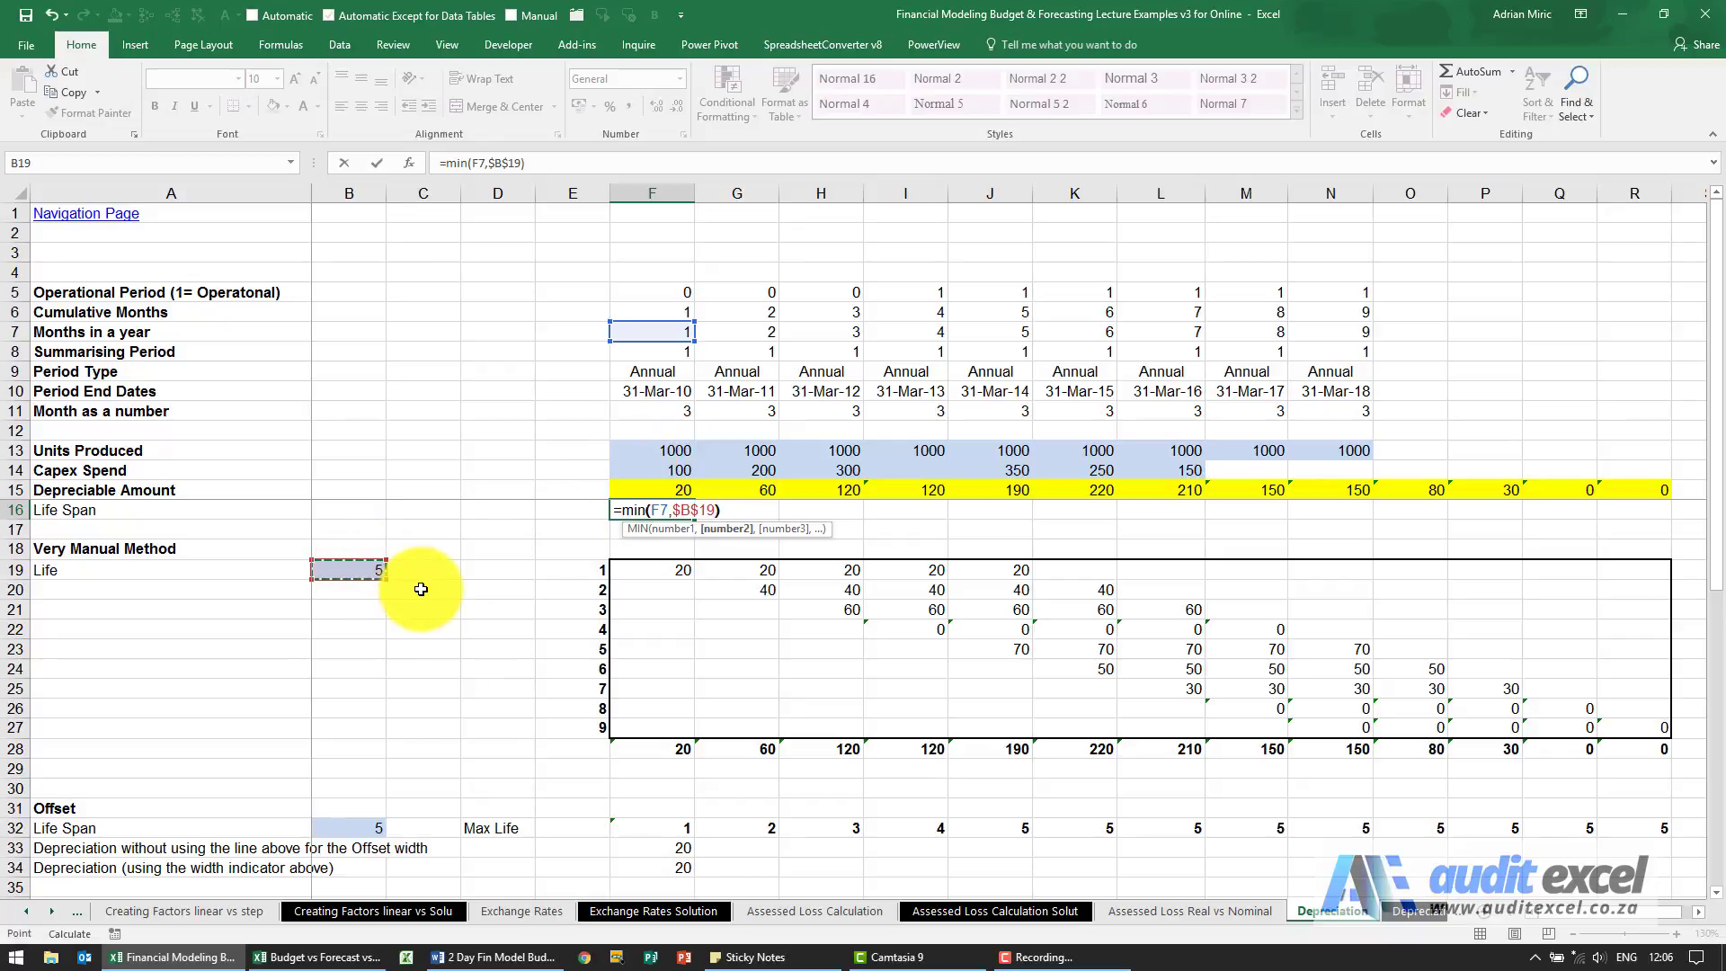
{"action": "key", "text": "ctrl+Return"}
Copy the F16 life span formula across to R16 and review the copied cells through K16.
{"action": "key", "text": "ctrl+c"}
{"action": "key", "text": "shift+Right"}
{"action": "key", "text": "shift+Right"}
{"action": "key", "text": "shift+Right"}
{"action": "key", "text": "shift+Right"}
{"action": "key", "text": "shift+Right"}
{"action": "key", "text": "shift+Right"}
{"action": "key", "text": "shift+Right"}
{"action": "key", "text": "shift+Right"}
{"action": "key", "text": "shift+Right"}
{"action": "key", "text": "shift+Right"}
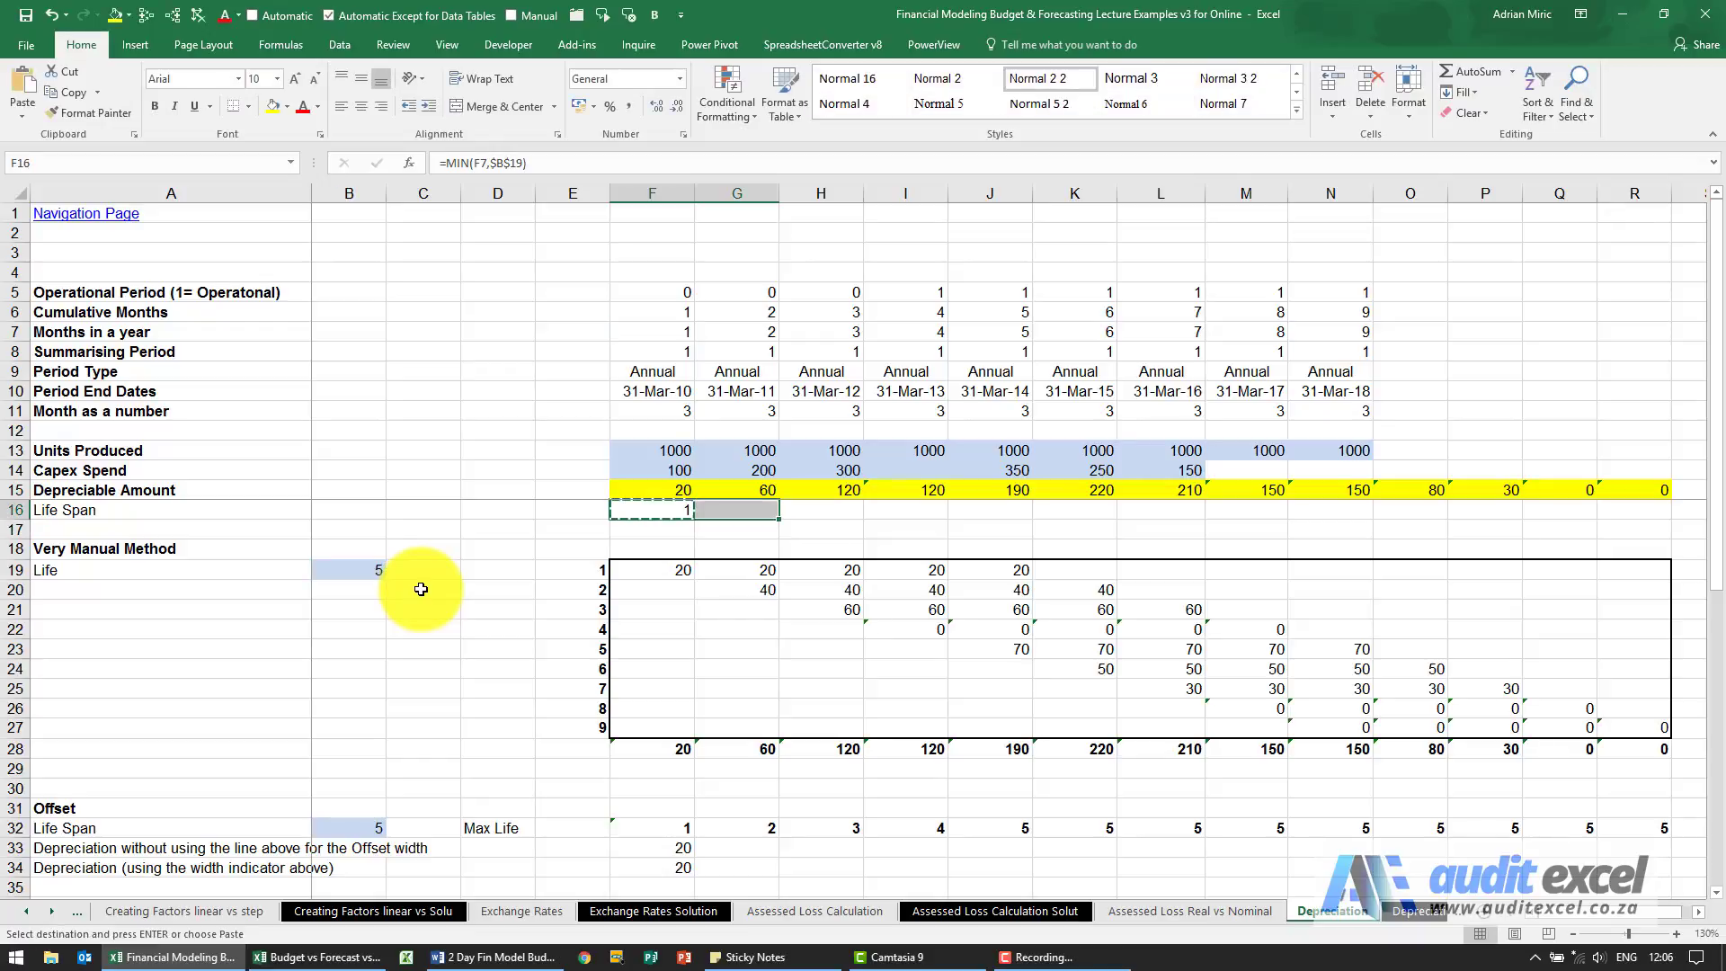
{"action": "key", "text": "shift+Right"}
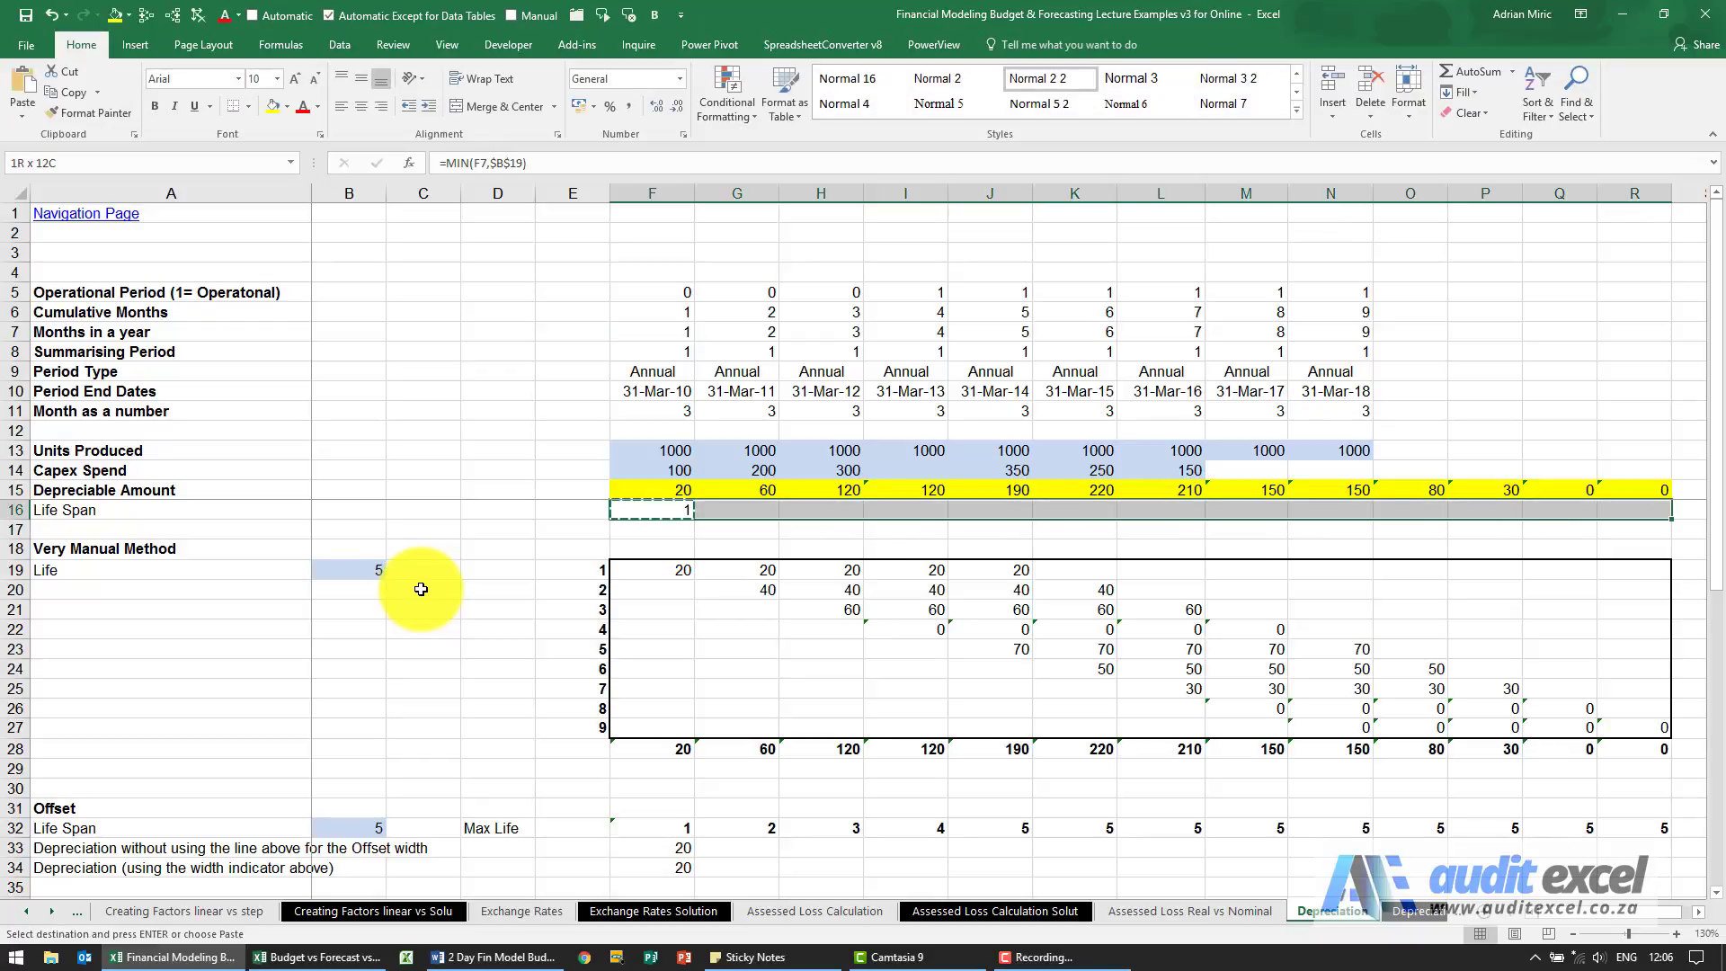
{"action": "key", "text": "ctrl+v"}
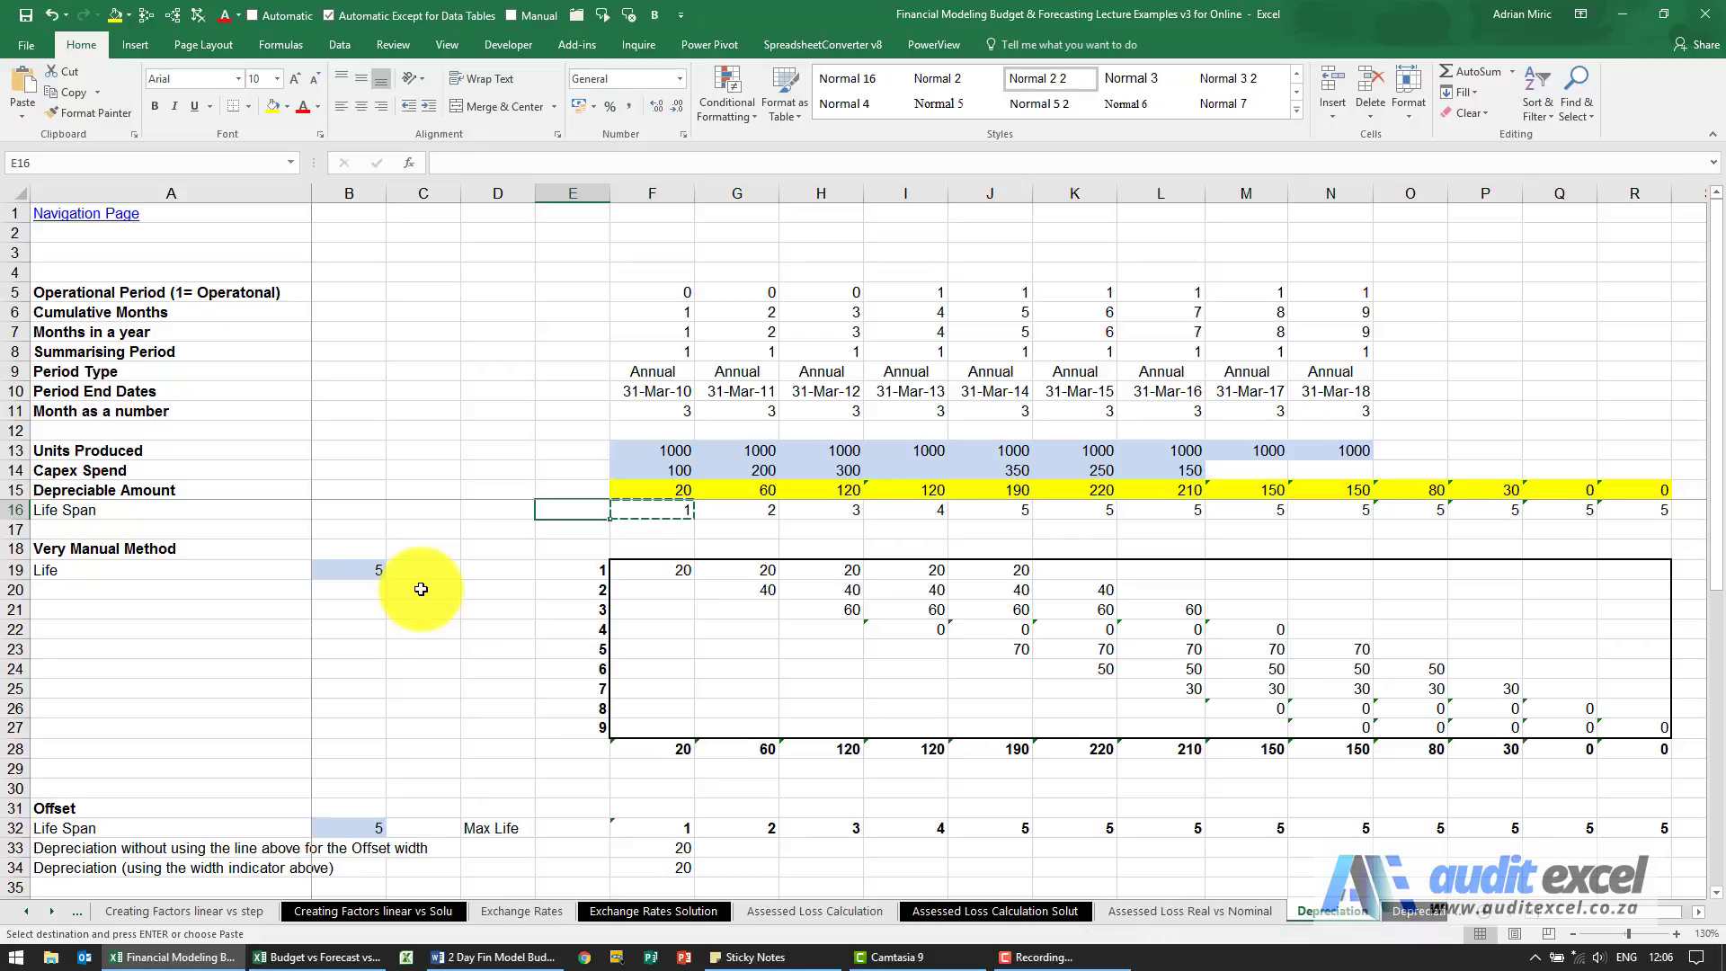
{"action": "key", "text": "Right"}
{"action": "key", "text": "Right"}
{"action": "key", "text": "Right"}
{"action": "key", "text": "Right"}
{"action": "key", "text": "Right"}
{"action": "key", "text": "Right"}
{"action": "key", "text": "Right"}
{"action": "key", "text": "Right"}
{"action": "key", "text": "Right"}
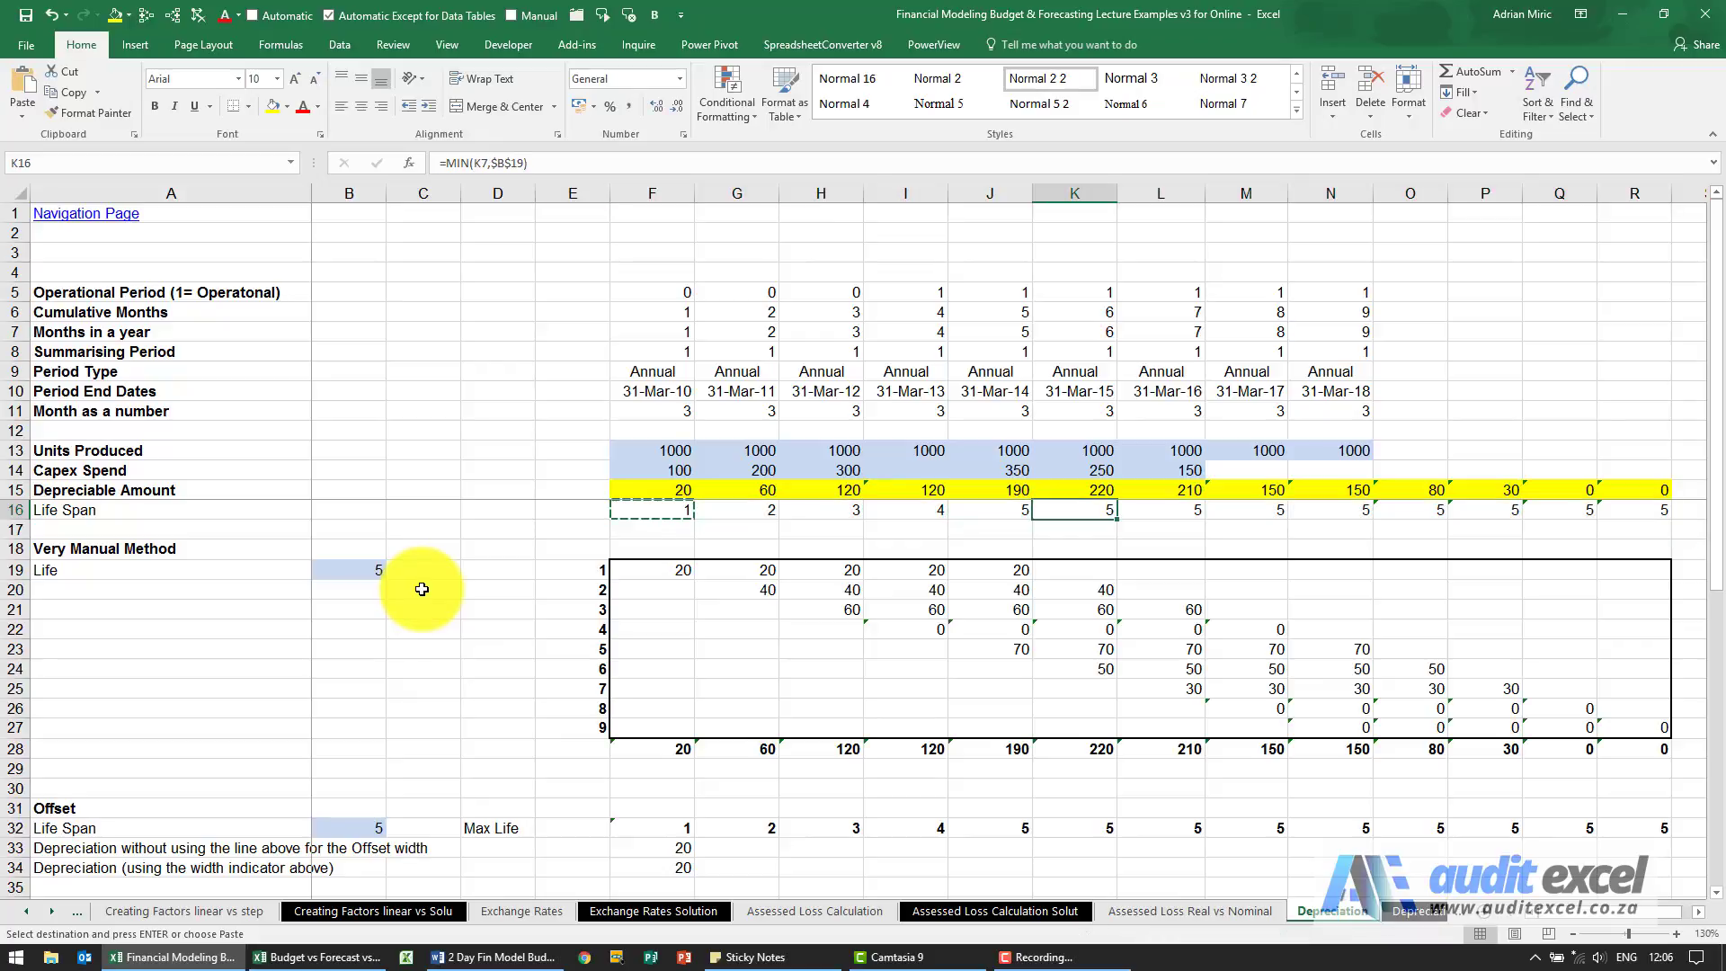
Test the Life Span row with an asset life of 3 in B19, and restore the life to 5.
{"action": "key", "text": "Left"}
{"action": "key", "text": "Left"}
{"action": "key", "text": "Left"}
{"action": "key", "text": "Left"}
{"action": "key", "text": "Left"}
{"action": "key", "text": "Left"}
{"action": "key", "text": "Left"}
{"action": "key", "text": "Left"}
{"action": "key", "text": "Left"}
{"action": "key", "text": "Left"}
{"action": "key", "text": "Left"}
{"action": "key", "text": "Left"}
{"action": "key", "text": "Left"}
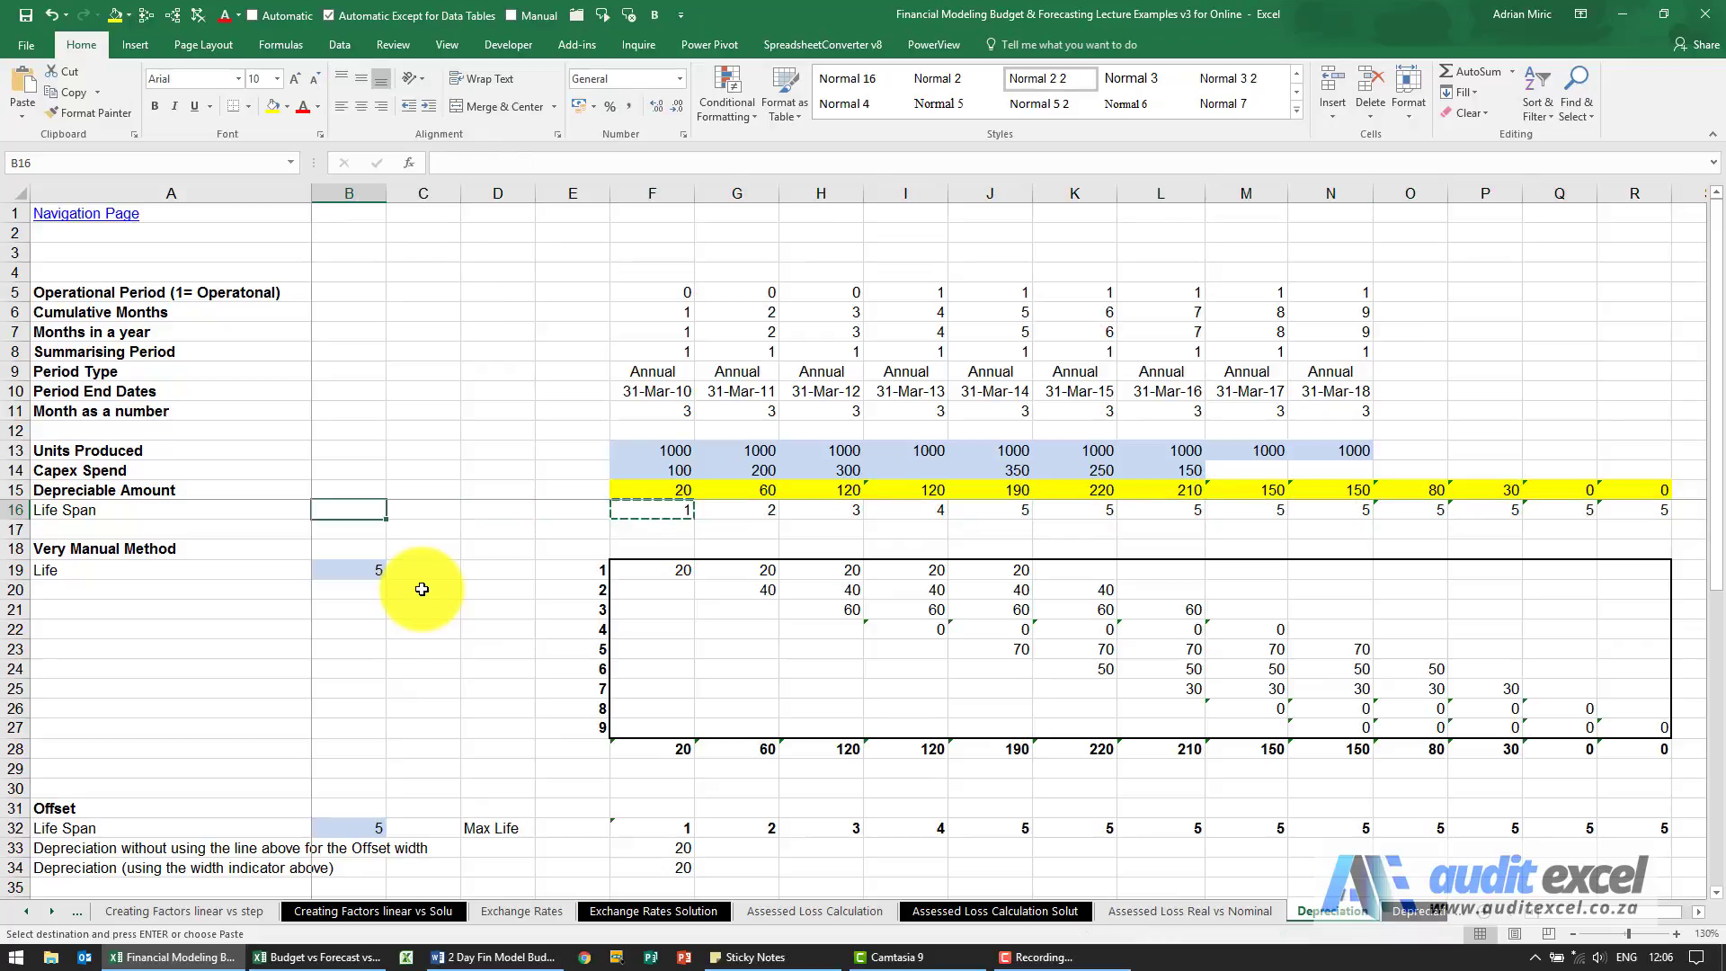
{"action": "type", "text": "3"}
{"action": "key", "text": "Return"}
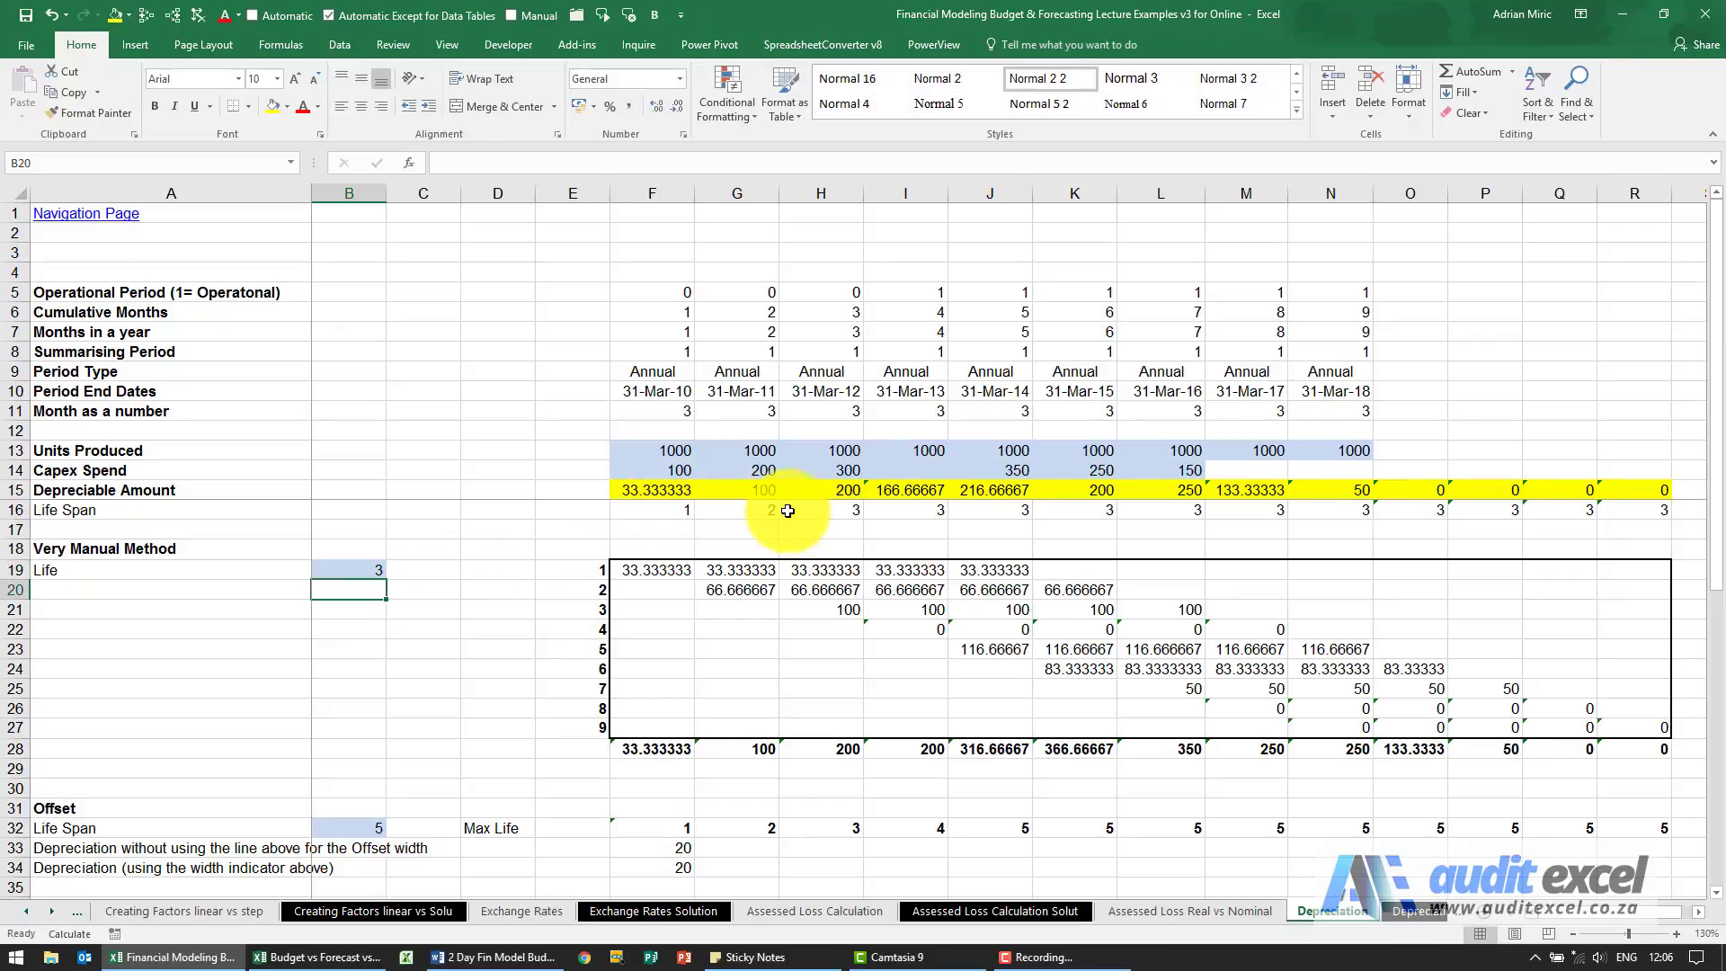
{"action": "left_click", "coordinate": [369, 571]}
{"action": "type", "text": "5"}
{"action": "key", "text": "Return"}
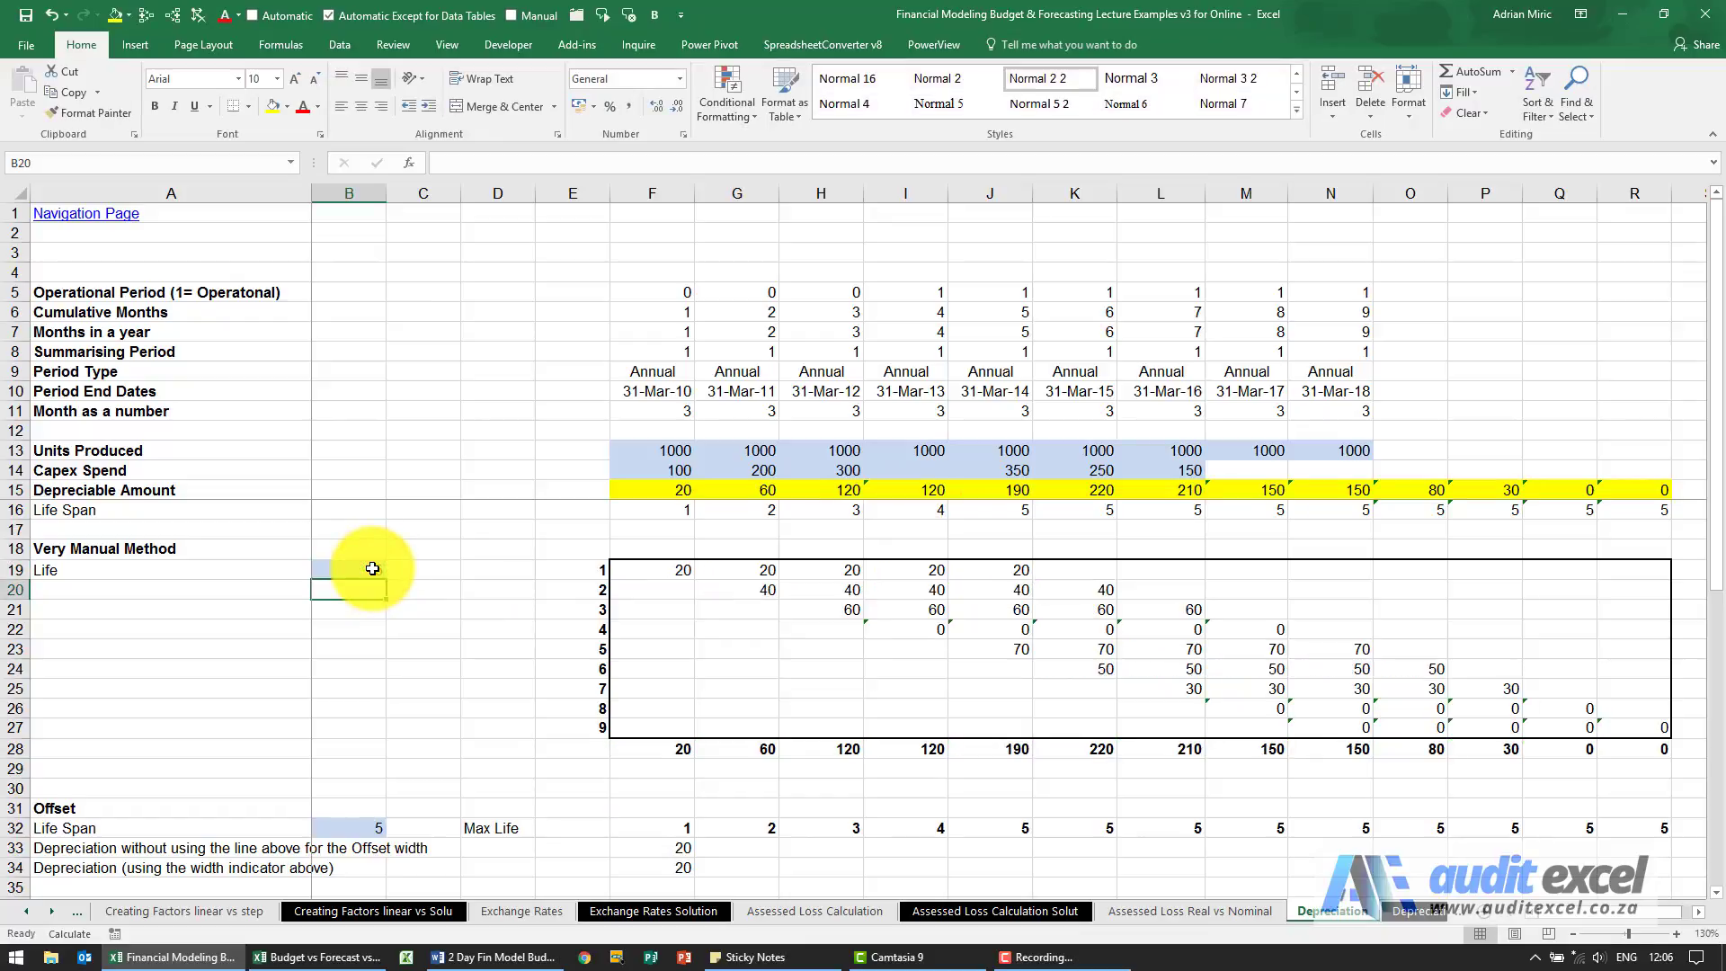
Change the OFFSET width in the F15 Depreciable Amount formula to -F16 and copy the formula across to R15.
{"action": "left_click", "coordinate": [672, 490]}
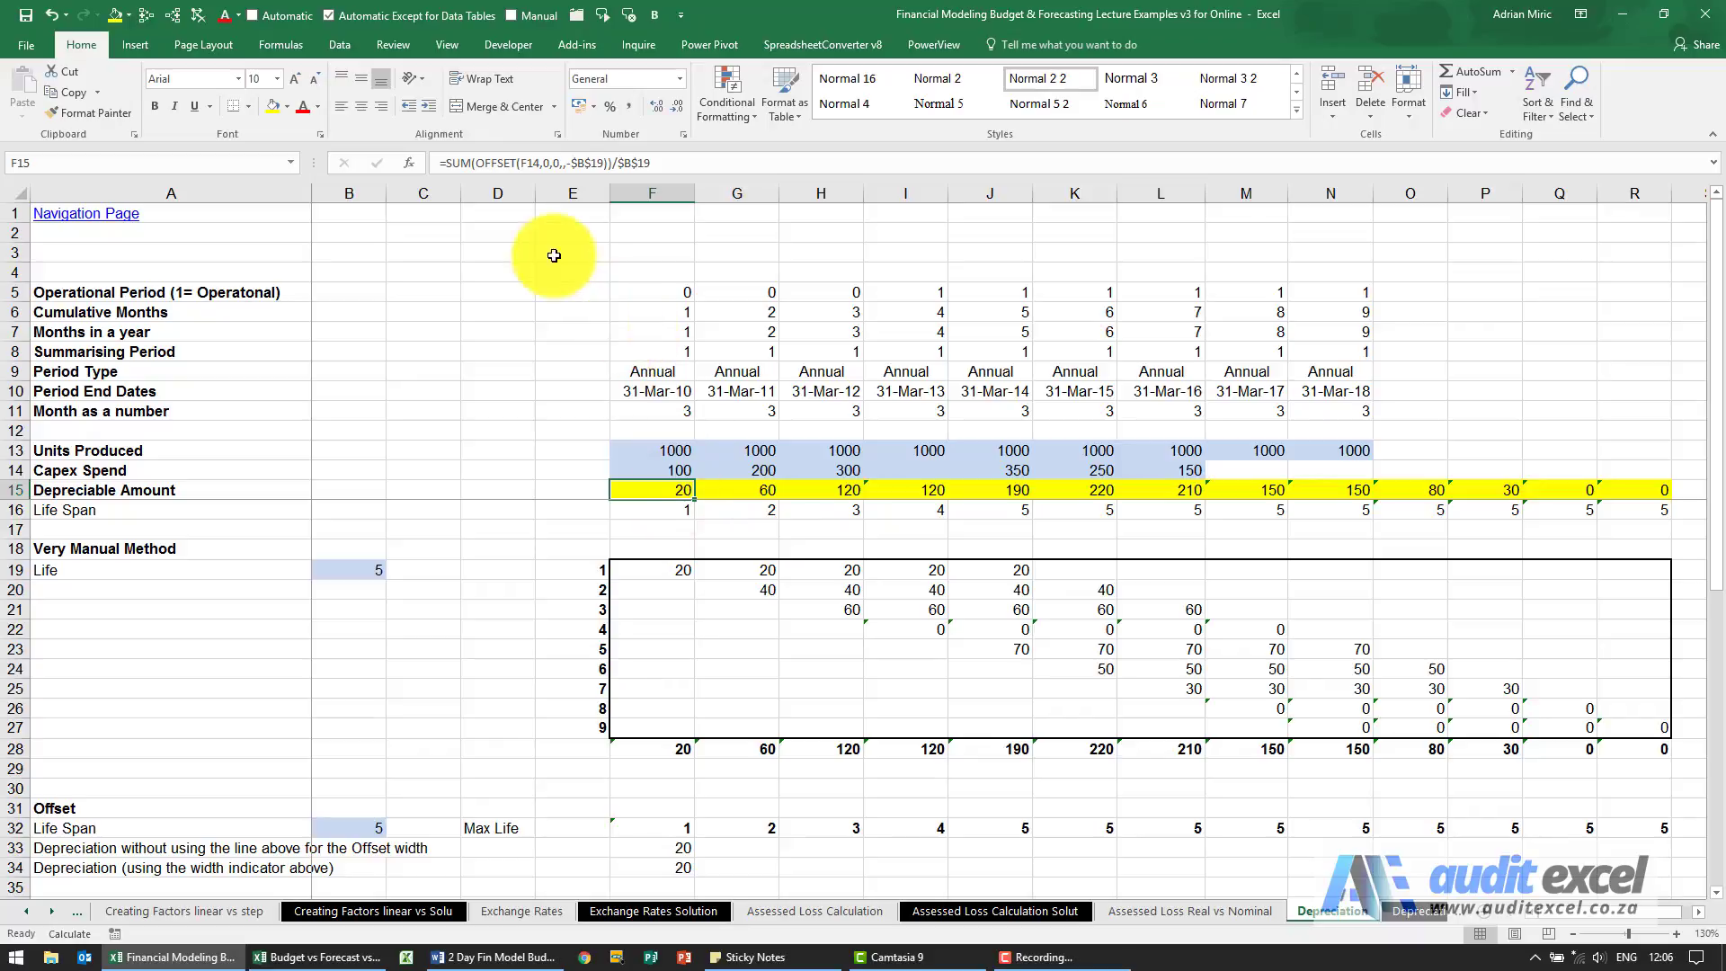
{"action": "left_click", "coordinate": [501, 163]}
{"action": "left_click", "coordinate": [409, 163]}
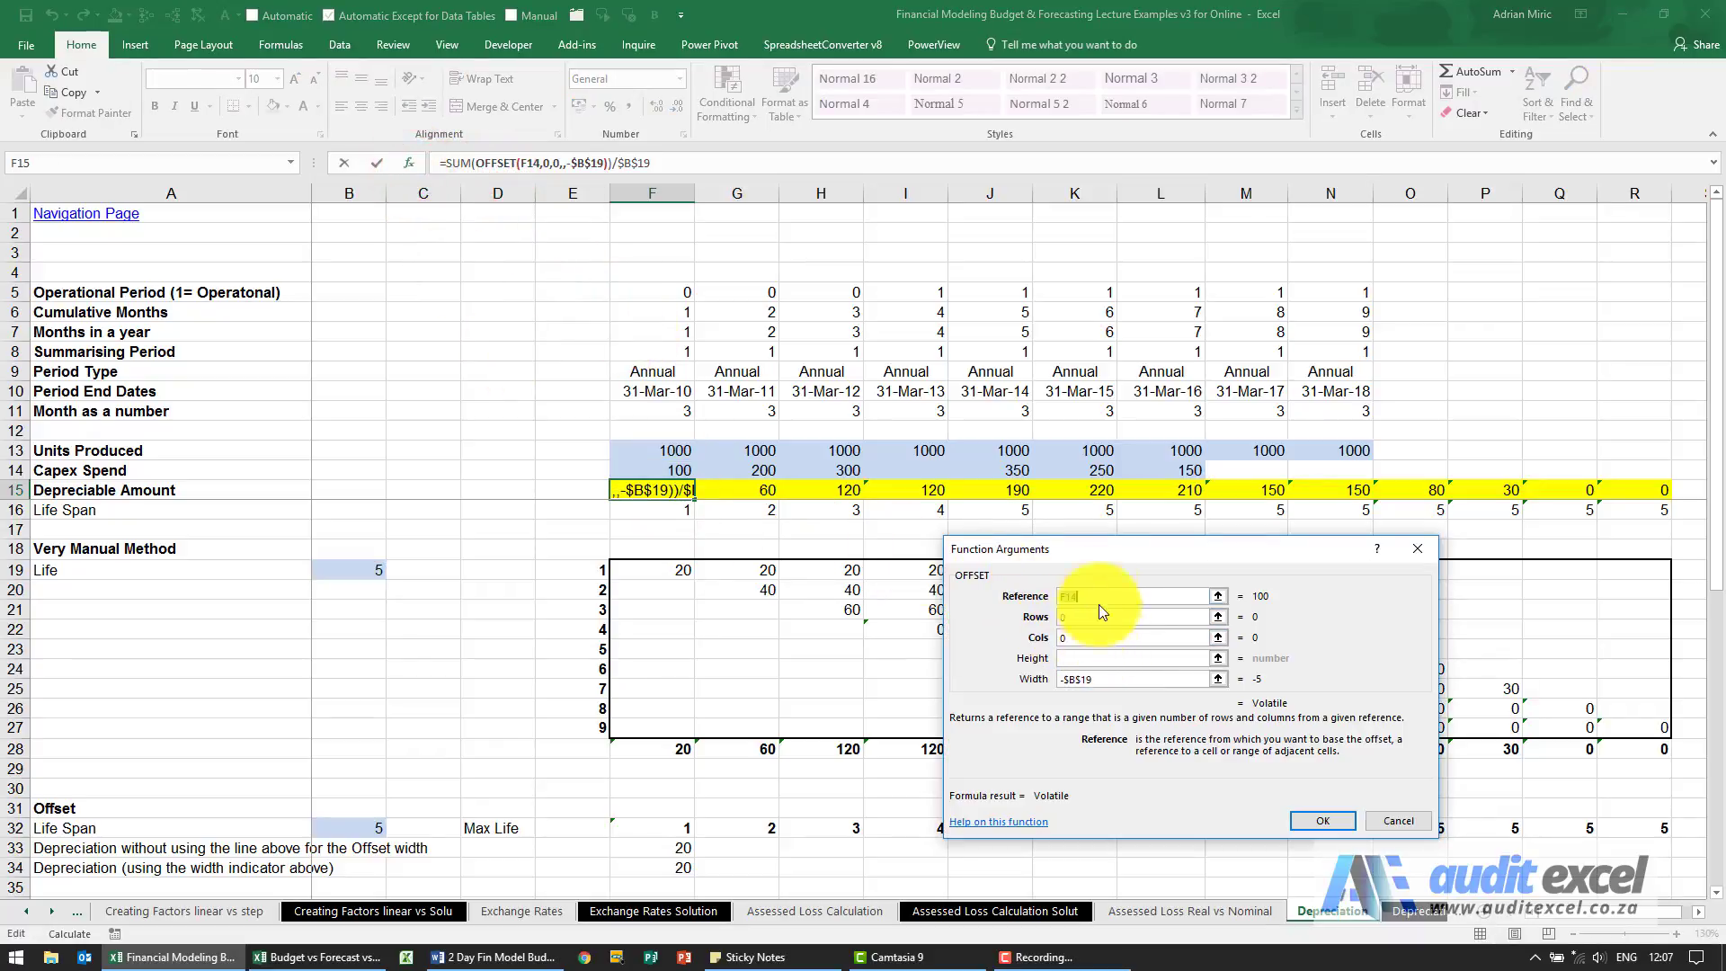
{"action": "left_click_drag", "start_coordinate": [1098, 553], "coordinate": [1288, 463]}
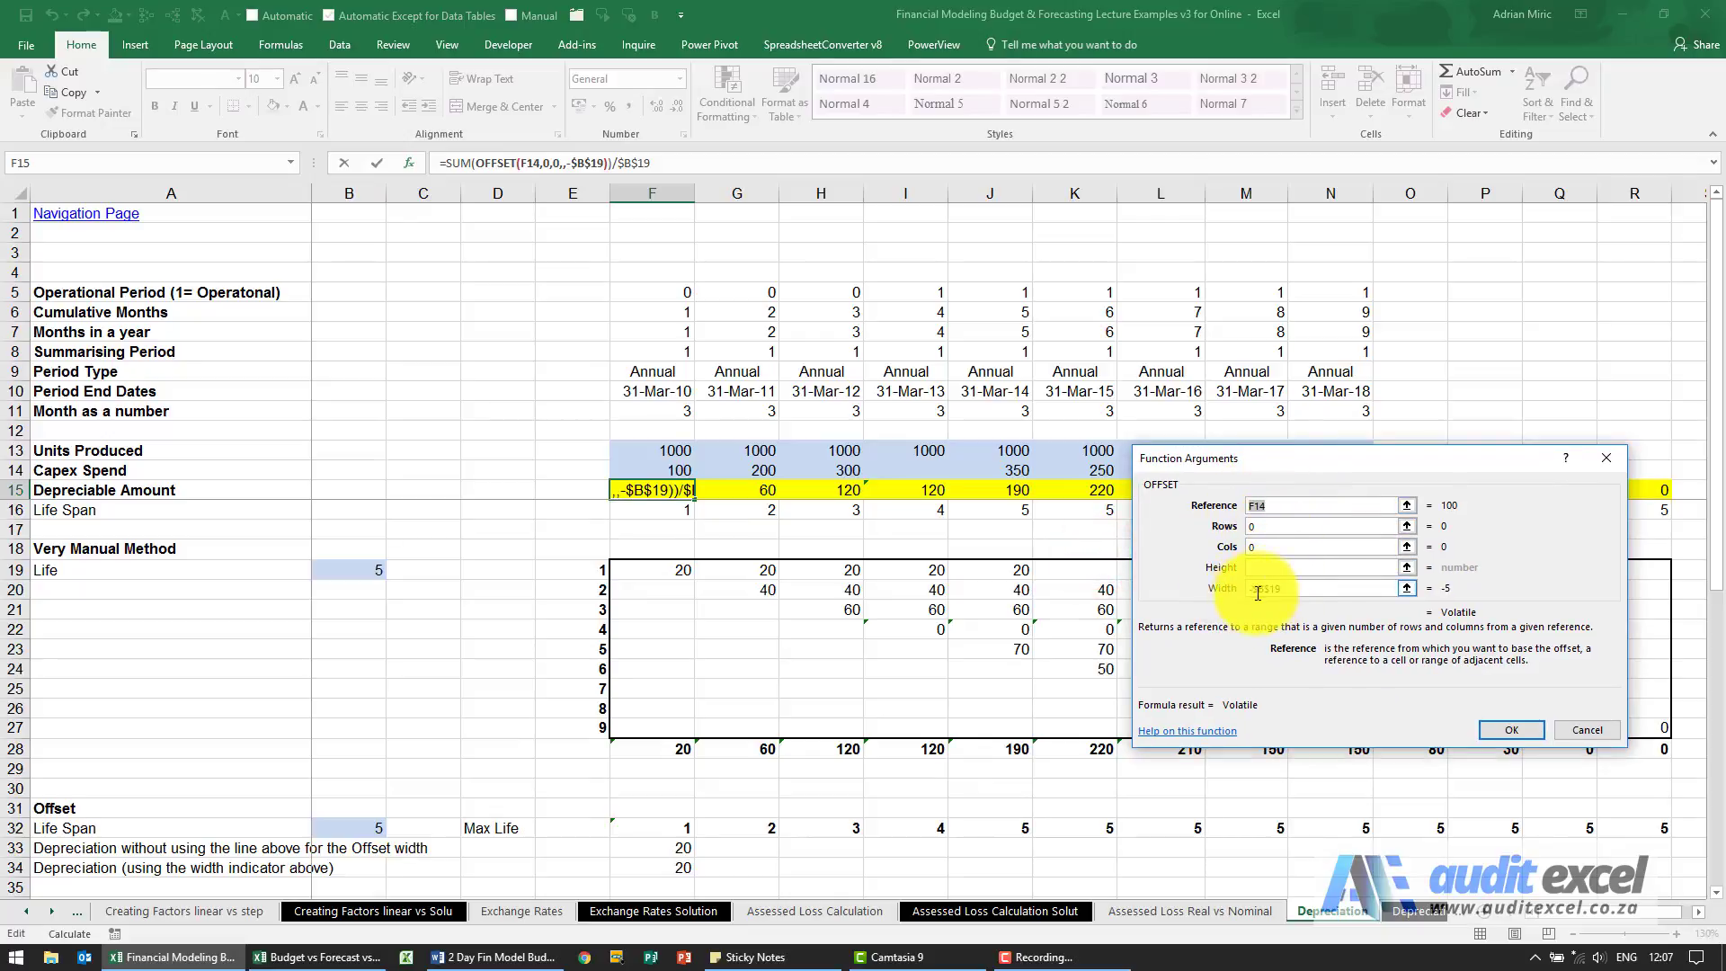
{"action": "left_click", "coordinate": [1286, 589]}
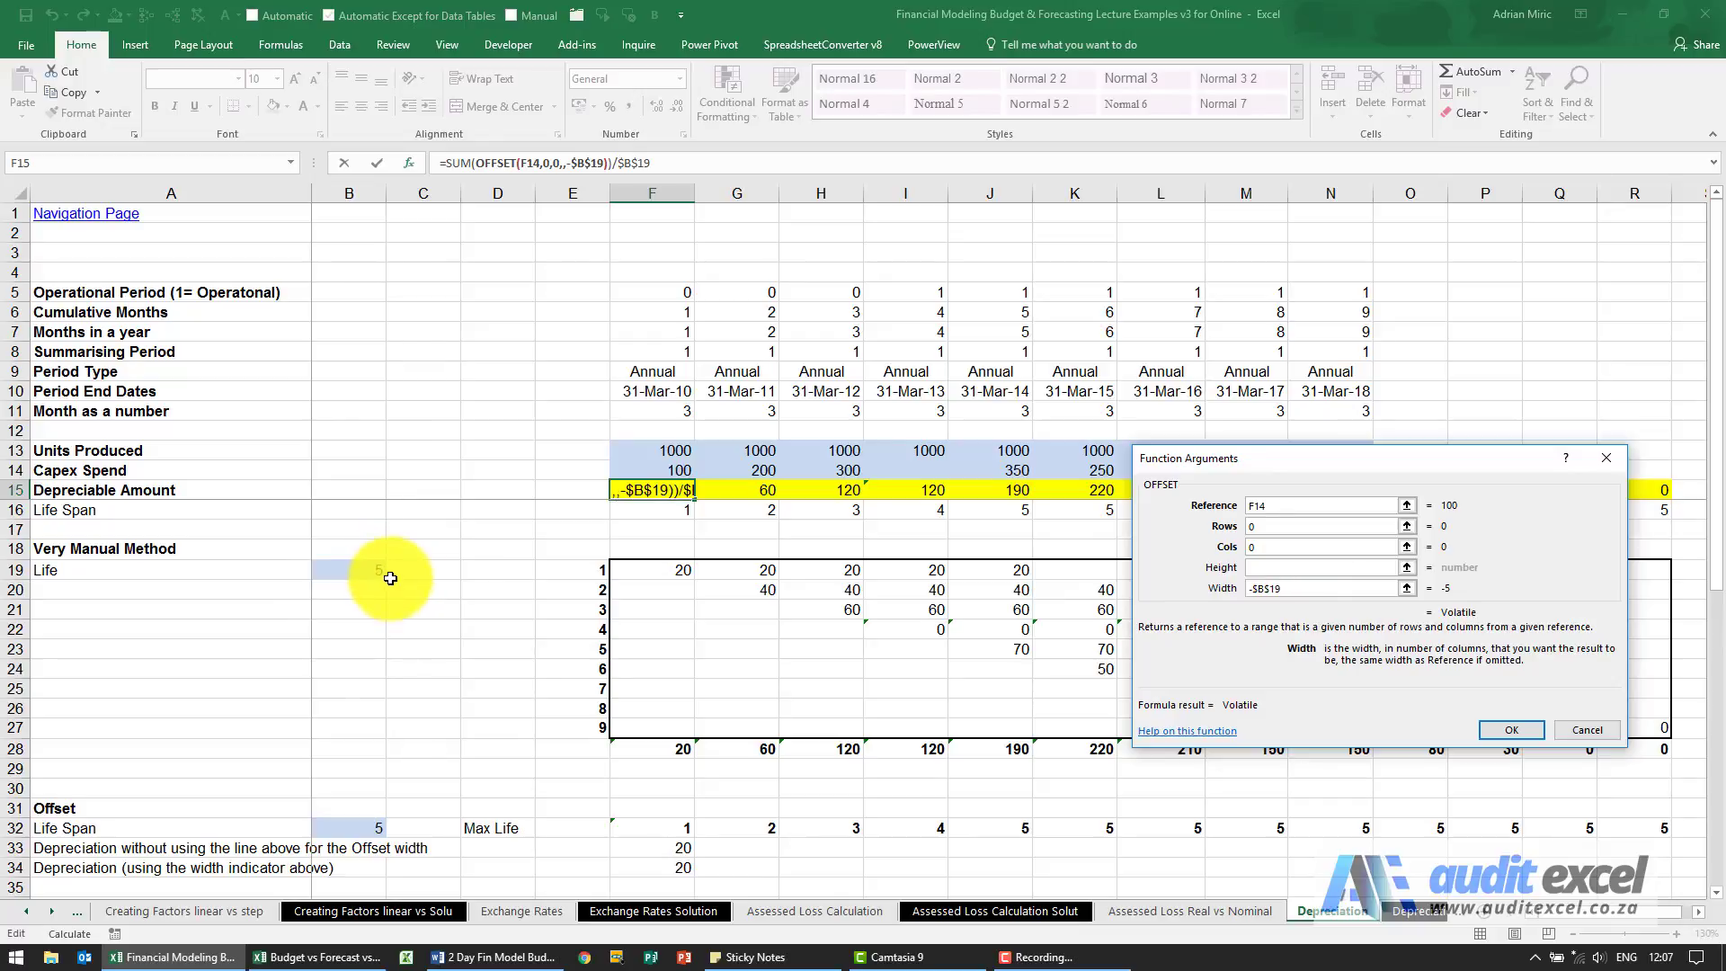
{"action": "double_click", "coordinate": [1288, 588]}
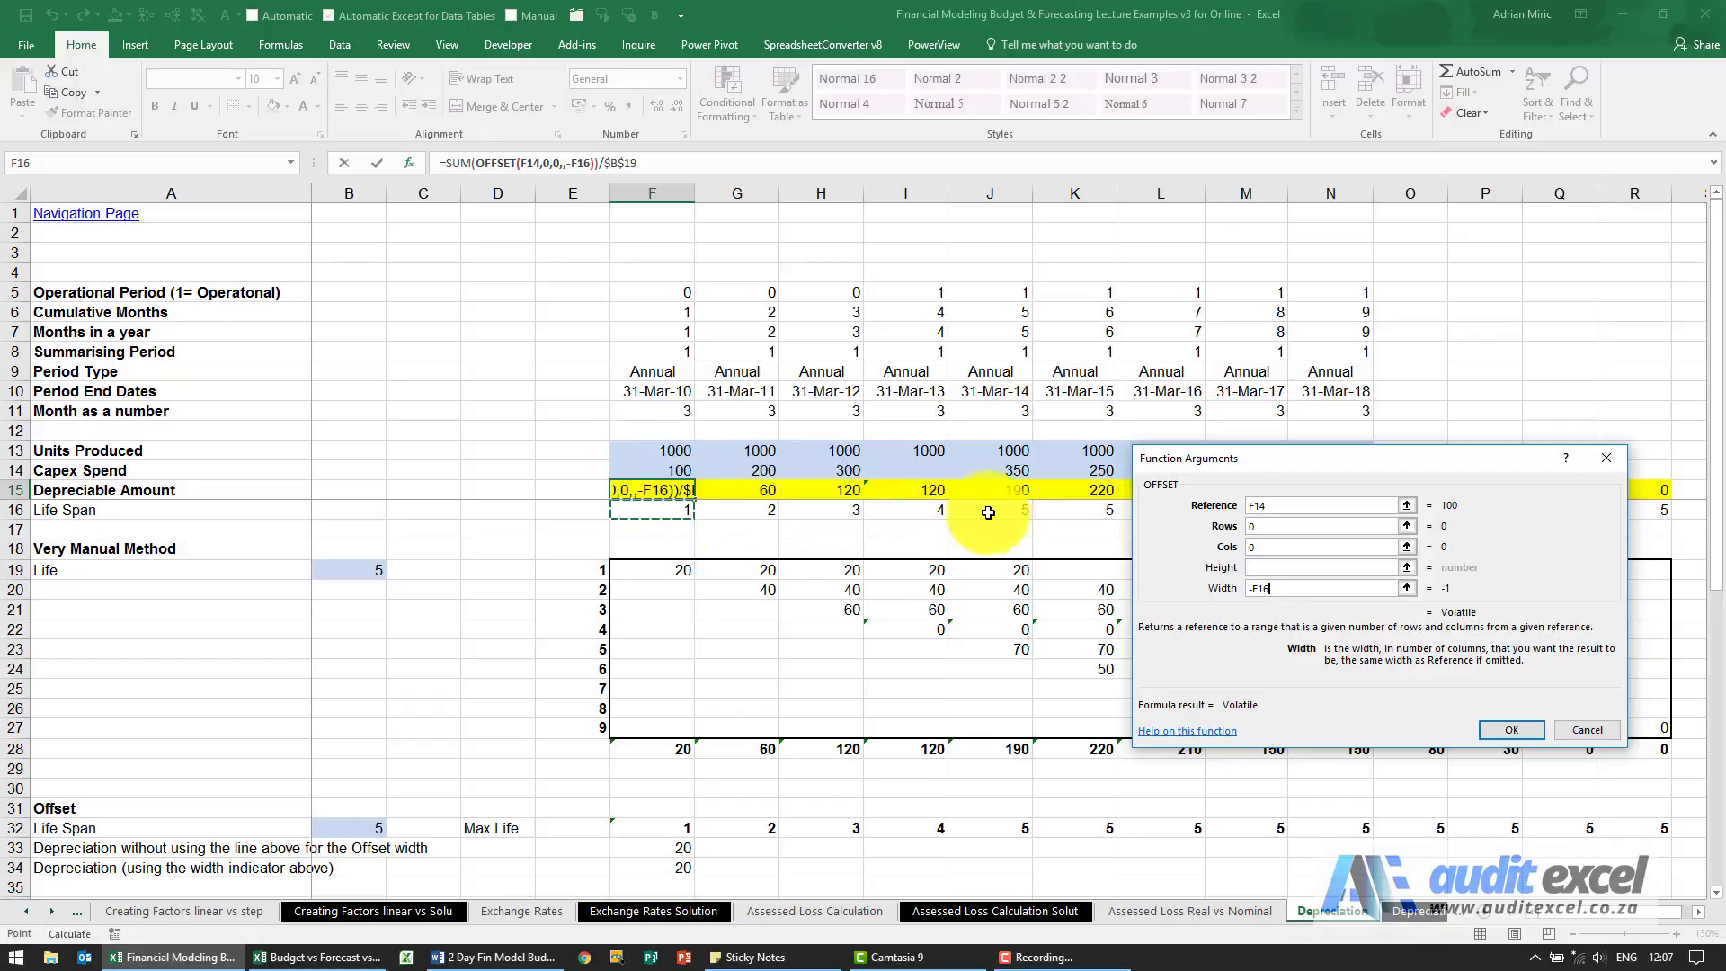
{"action": "left_click", "coordinate": [1493, 725]}
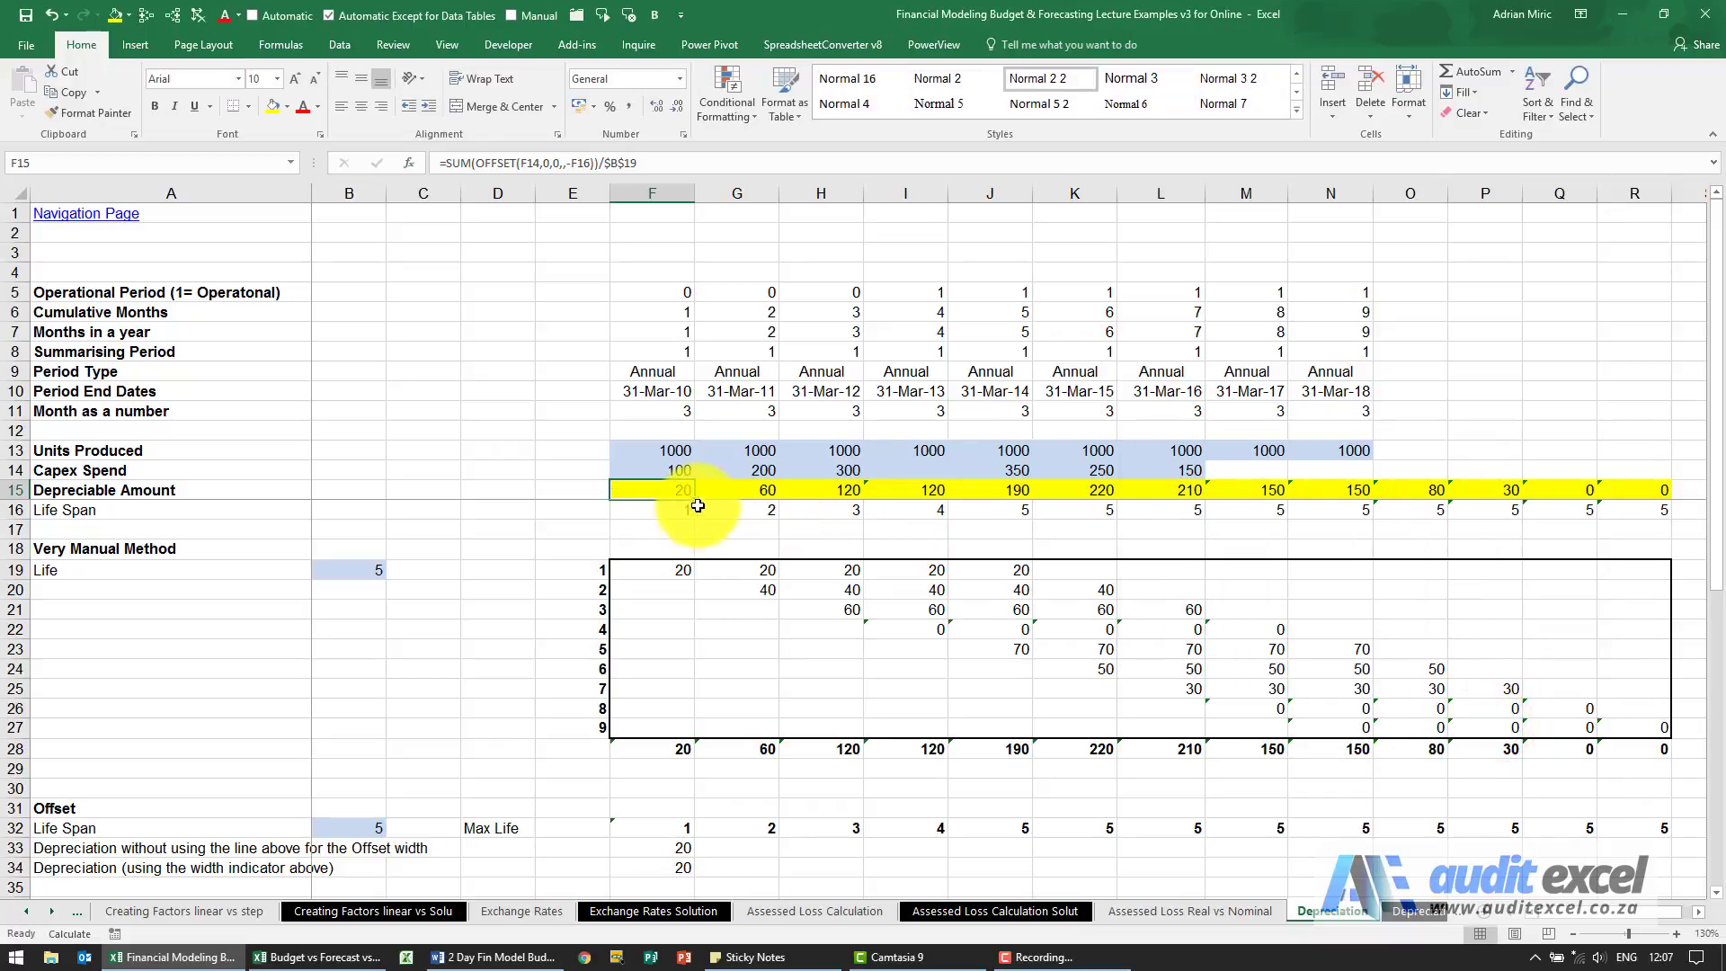
{"action": "left_click_drag", "start_coordinate": [698, 500], "coordinate": [1647, 497]}
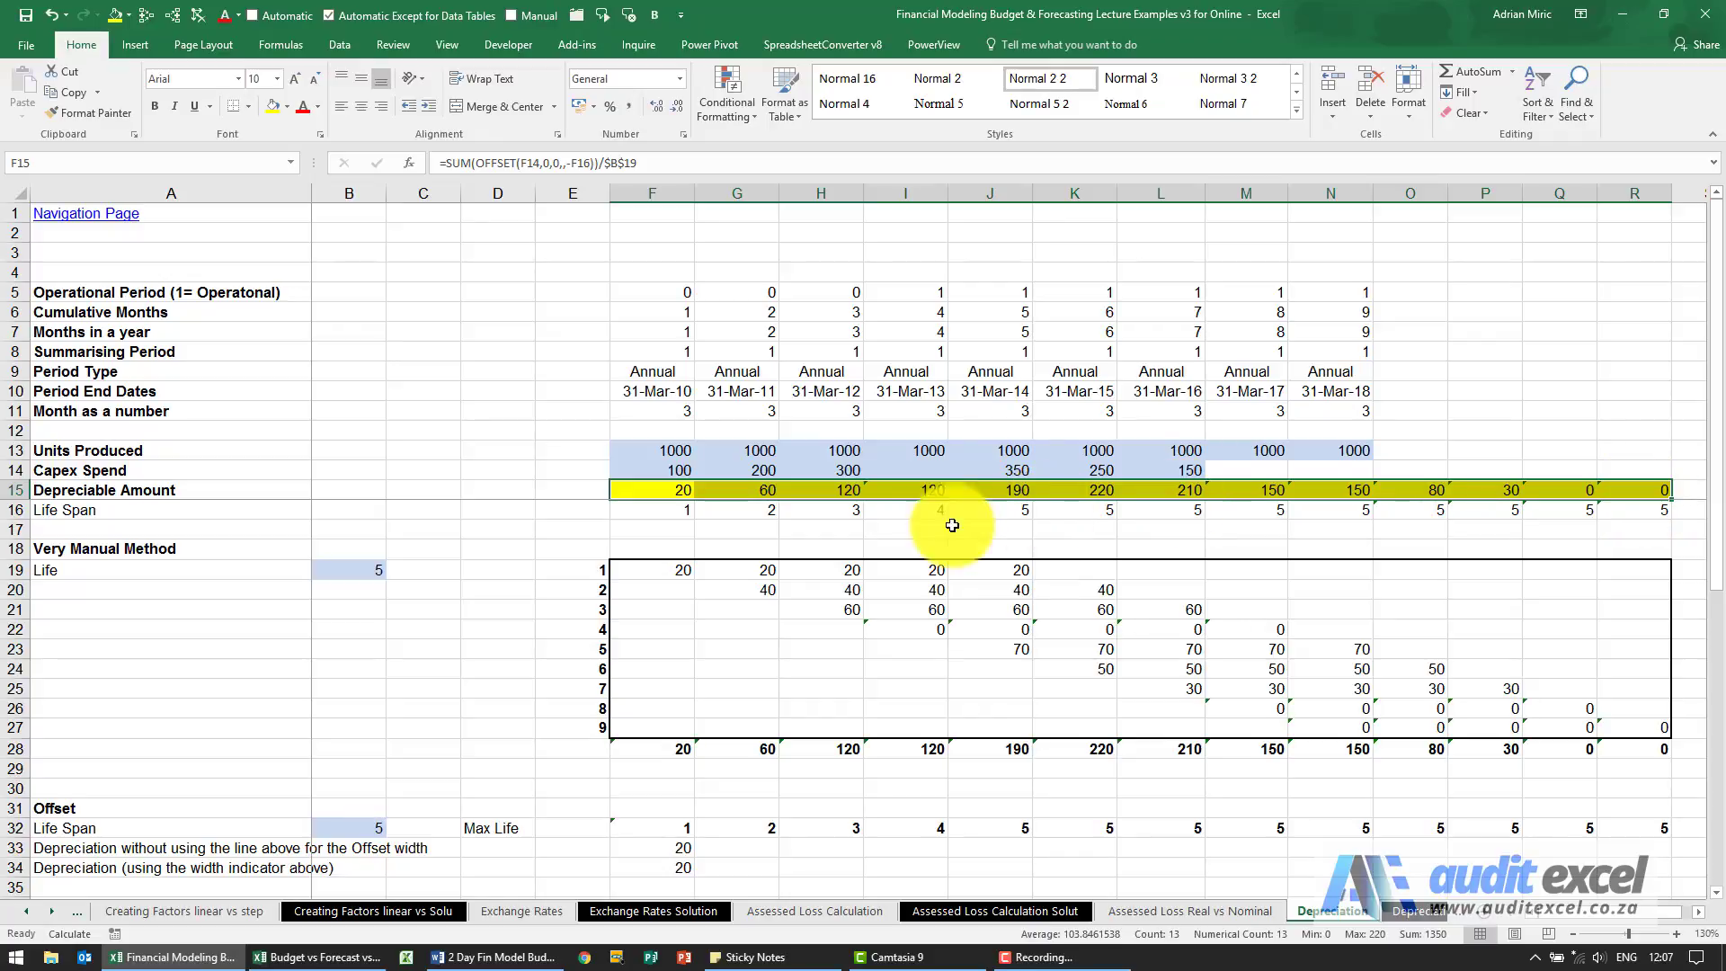
Set the asset life in B19 to 3 and check the Depreciable Amount values from F15 to N15.
{"action": "left_click", "coordinate": [352, 570]}
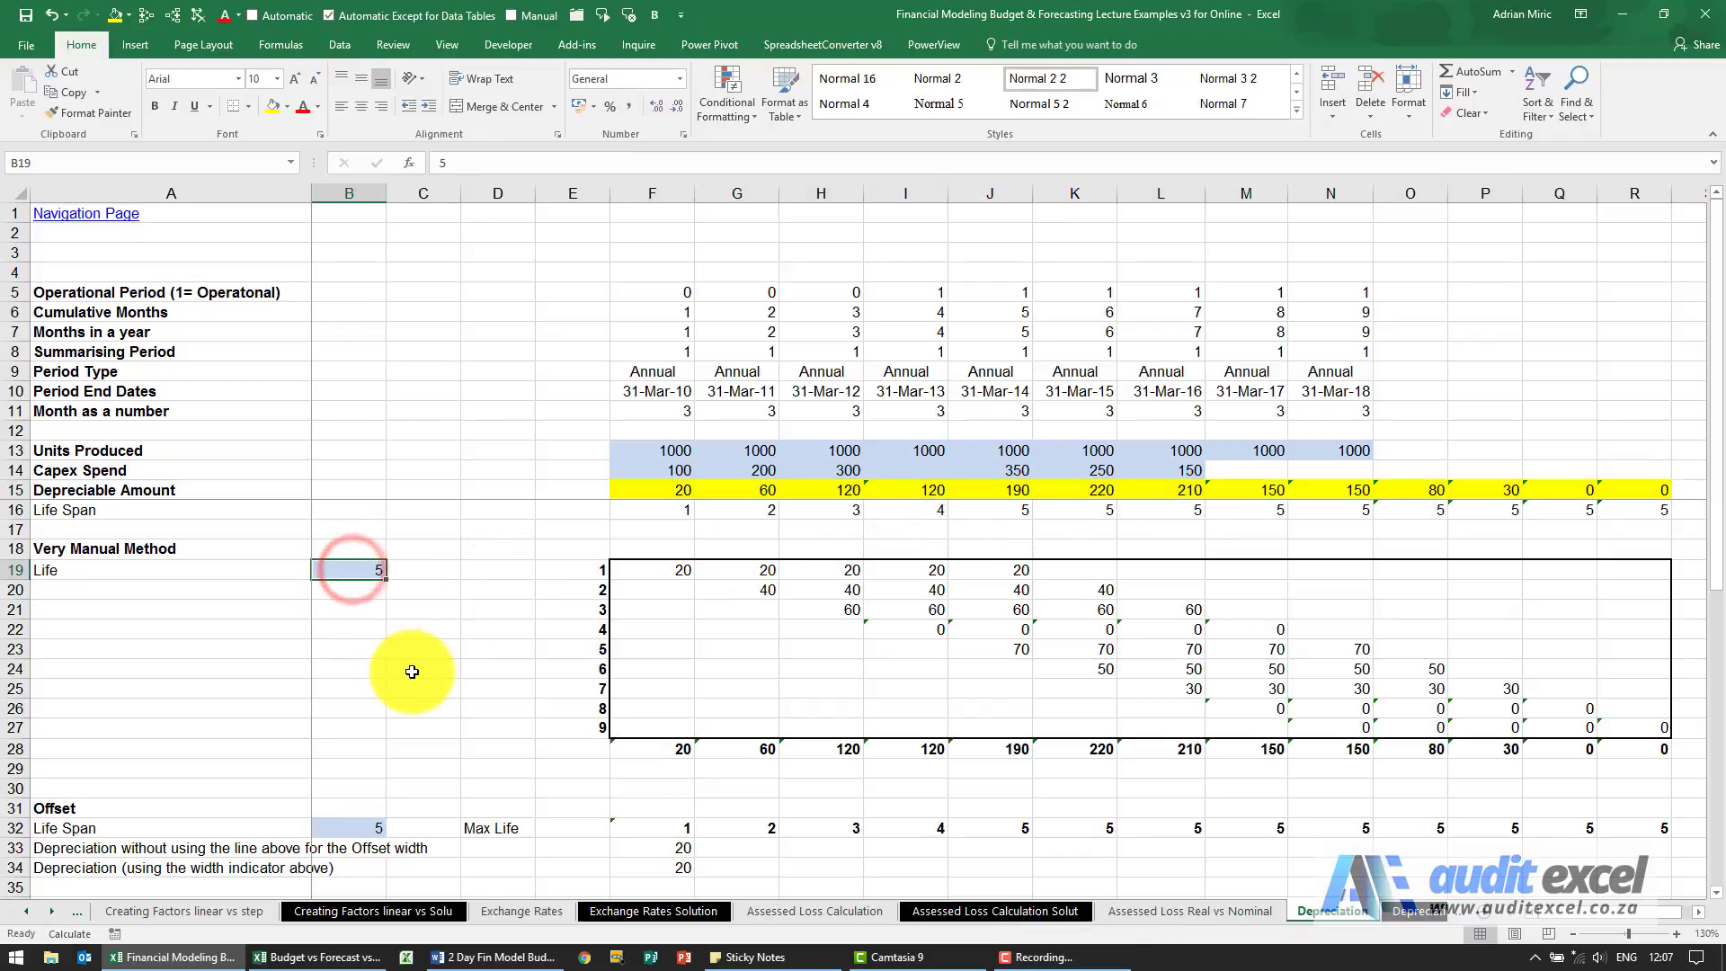
{"action": "type", "text": "3"}
{"action": "key", "text": "Return"}
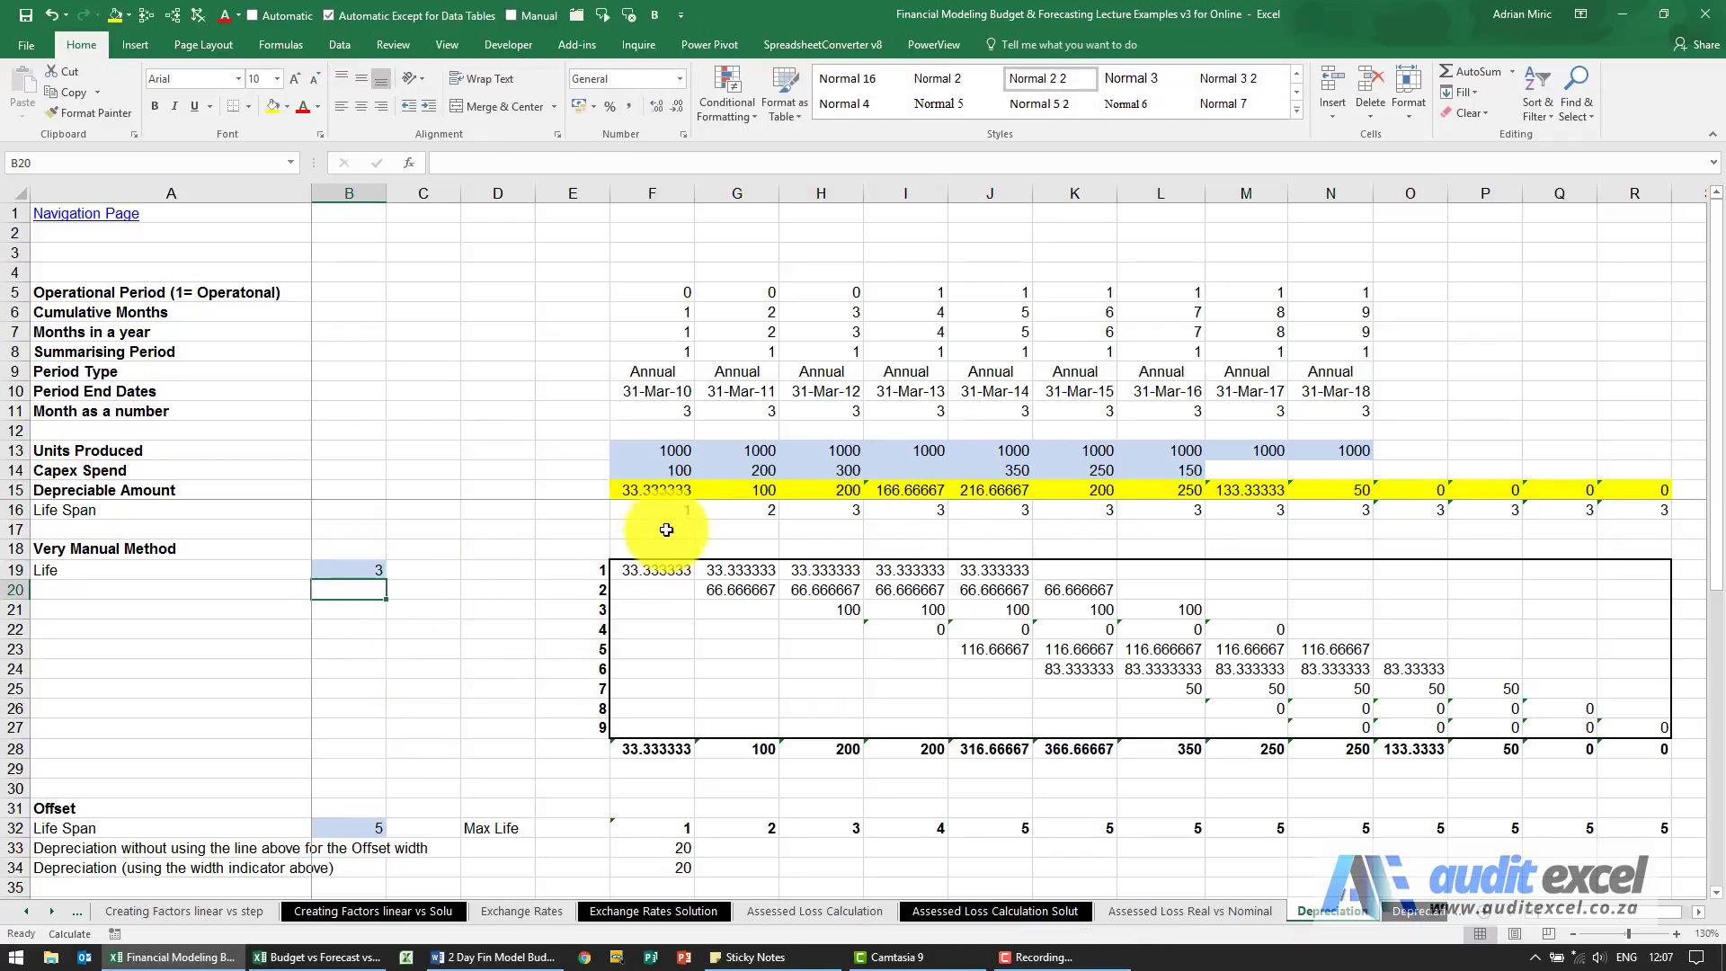
{"action": "left_click_drag", "start_coordinate": [656, 490], "coordinate": [1359, 490]}
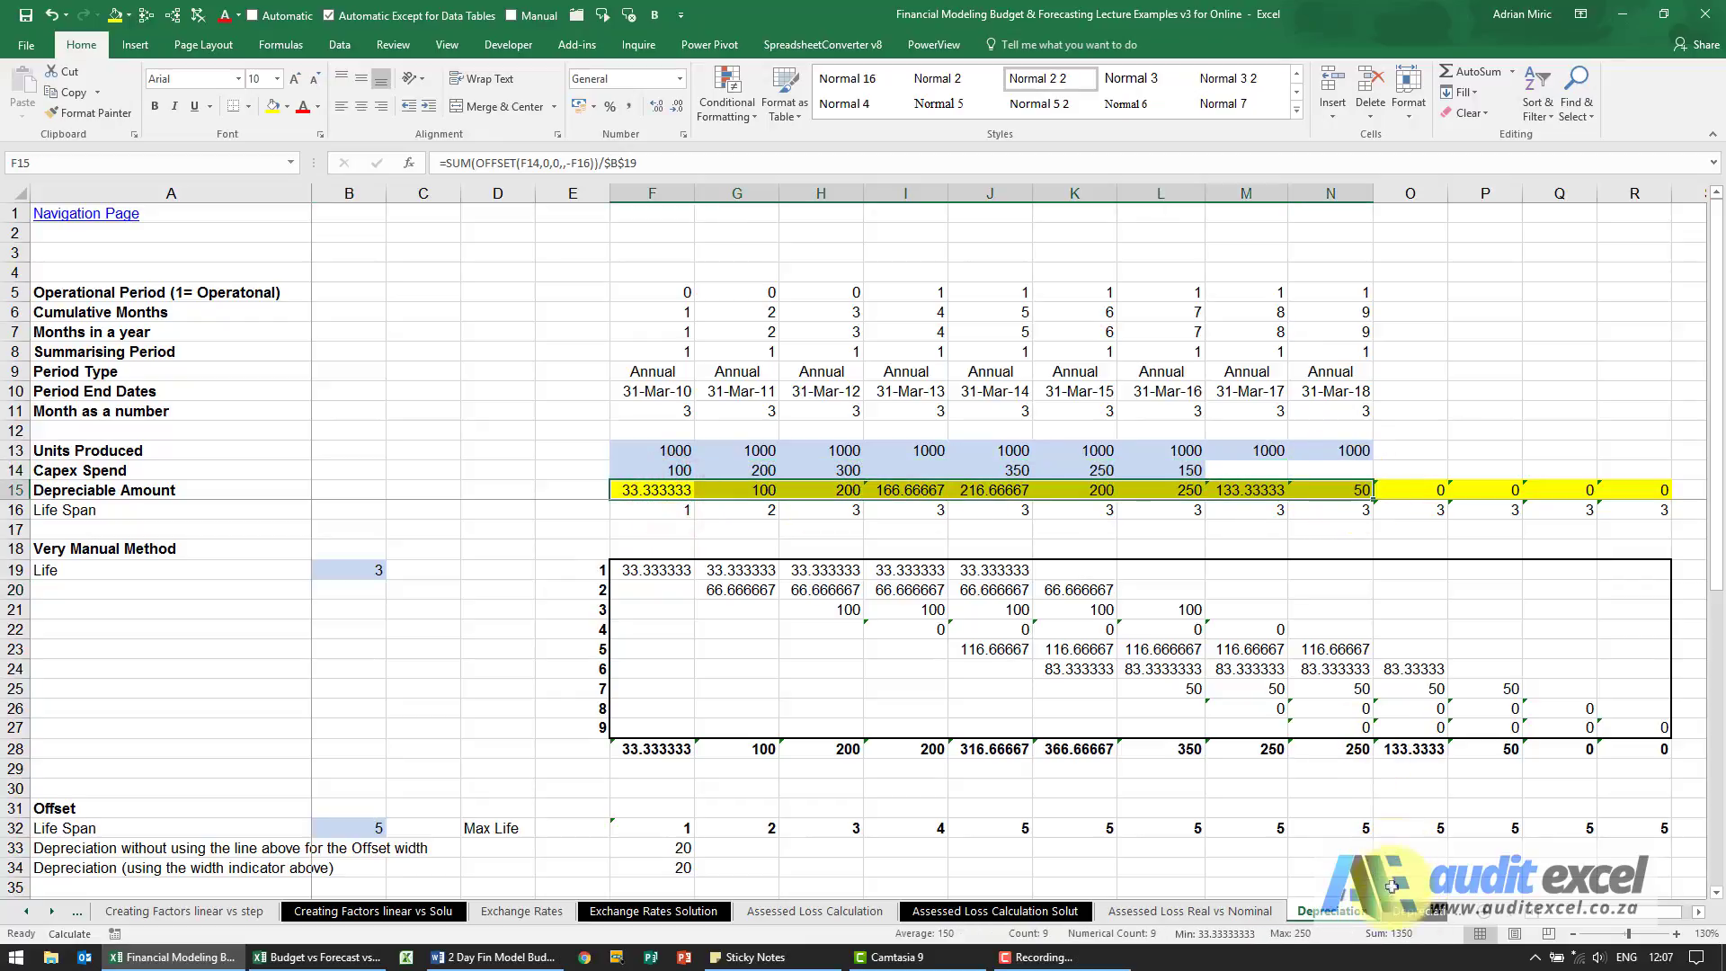
Set the asset life in B19 to 10 and review the Depreciable Amount values across F15:R15.
{"action": "left_click", "coordinate": [362, 569]}
{"action": "type", "text": "10"}
{"action": "key", "text": "Return"}
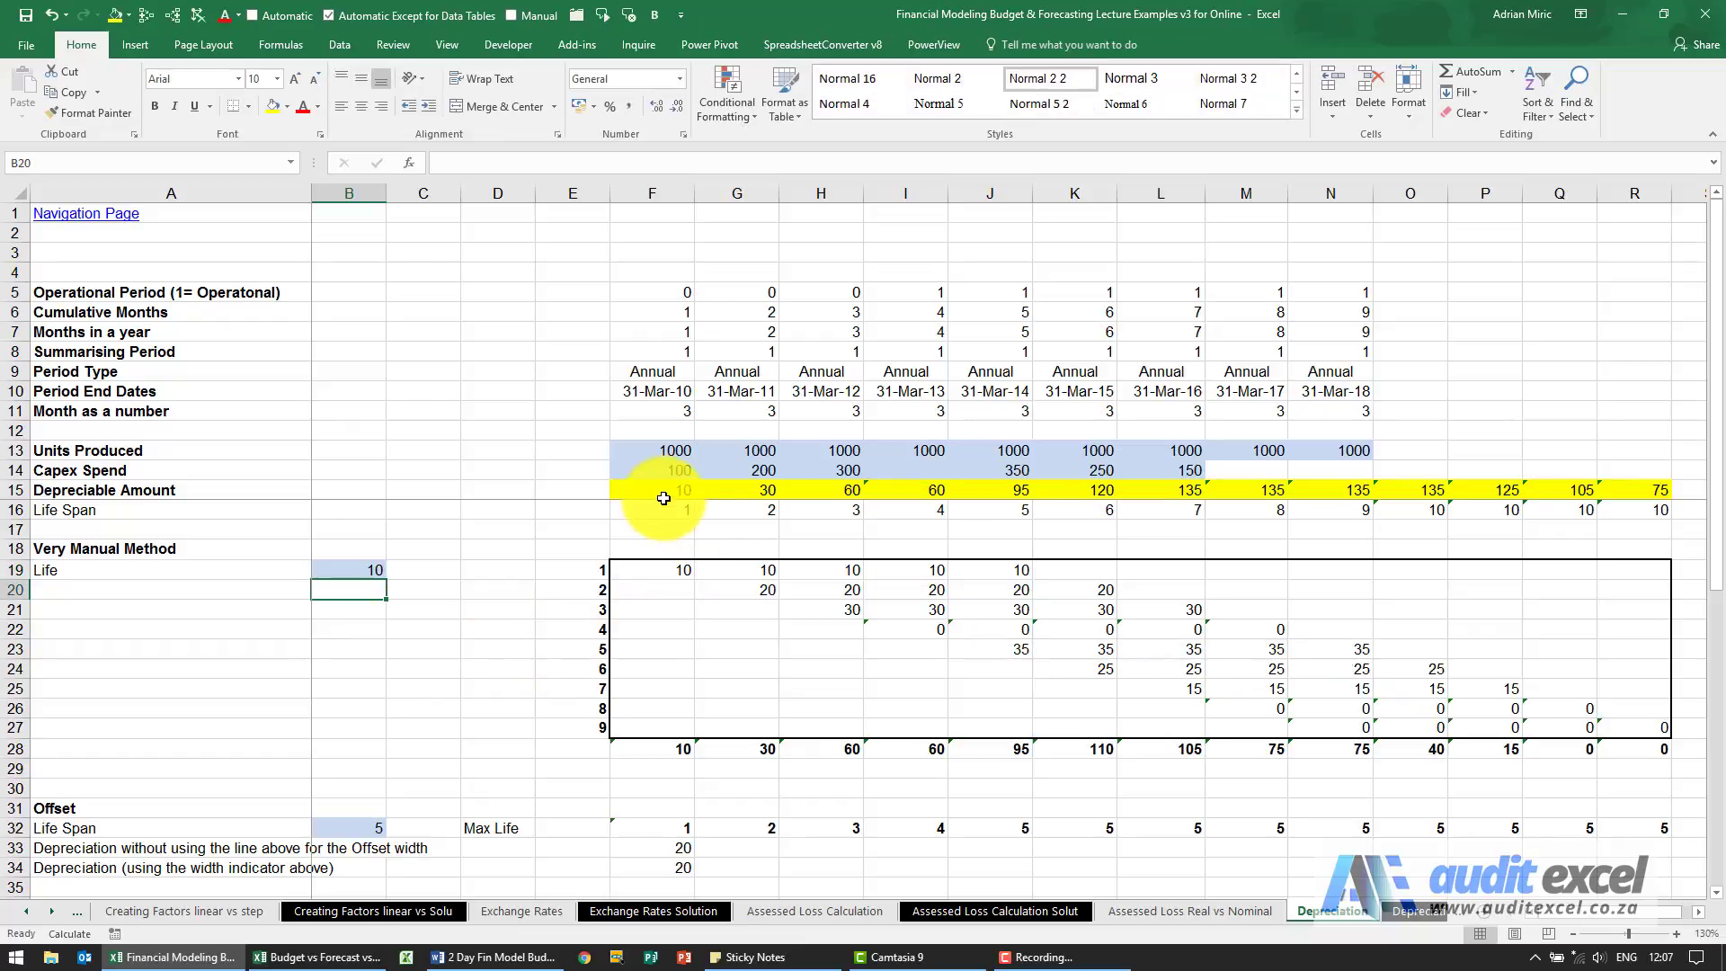
{"action": "left_click_drag", "start_coordinate": [669, 492], "coordinate": [1619, 487]}
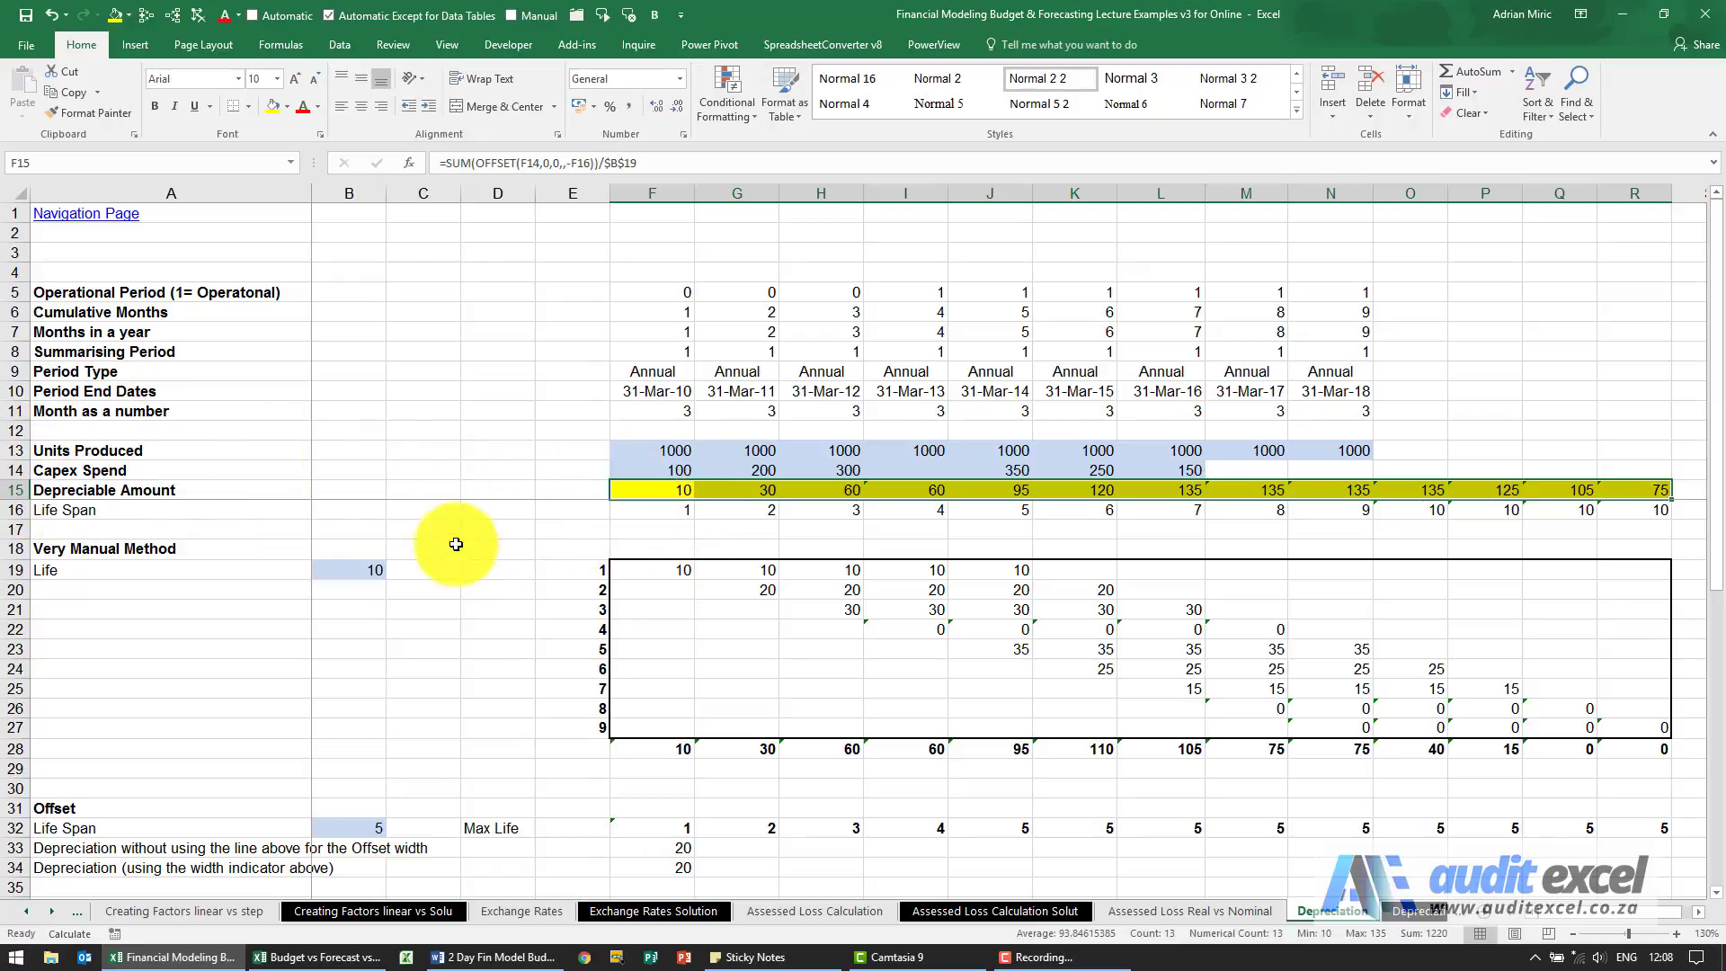
{"action": "left_click", "coordinate": [360, 570]}
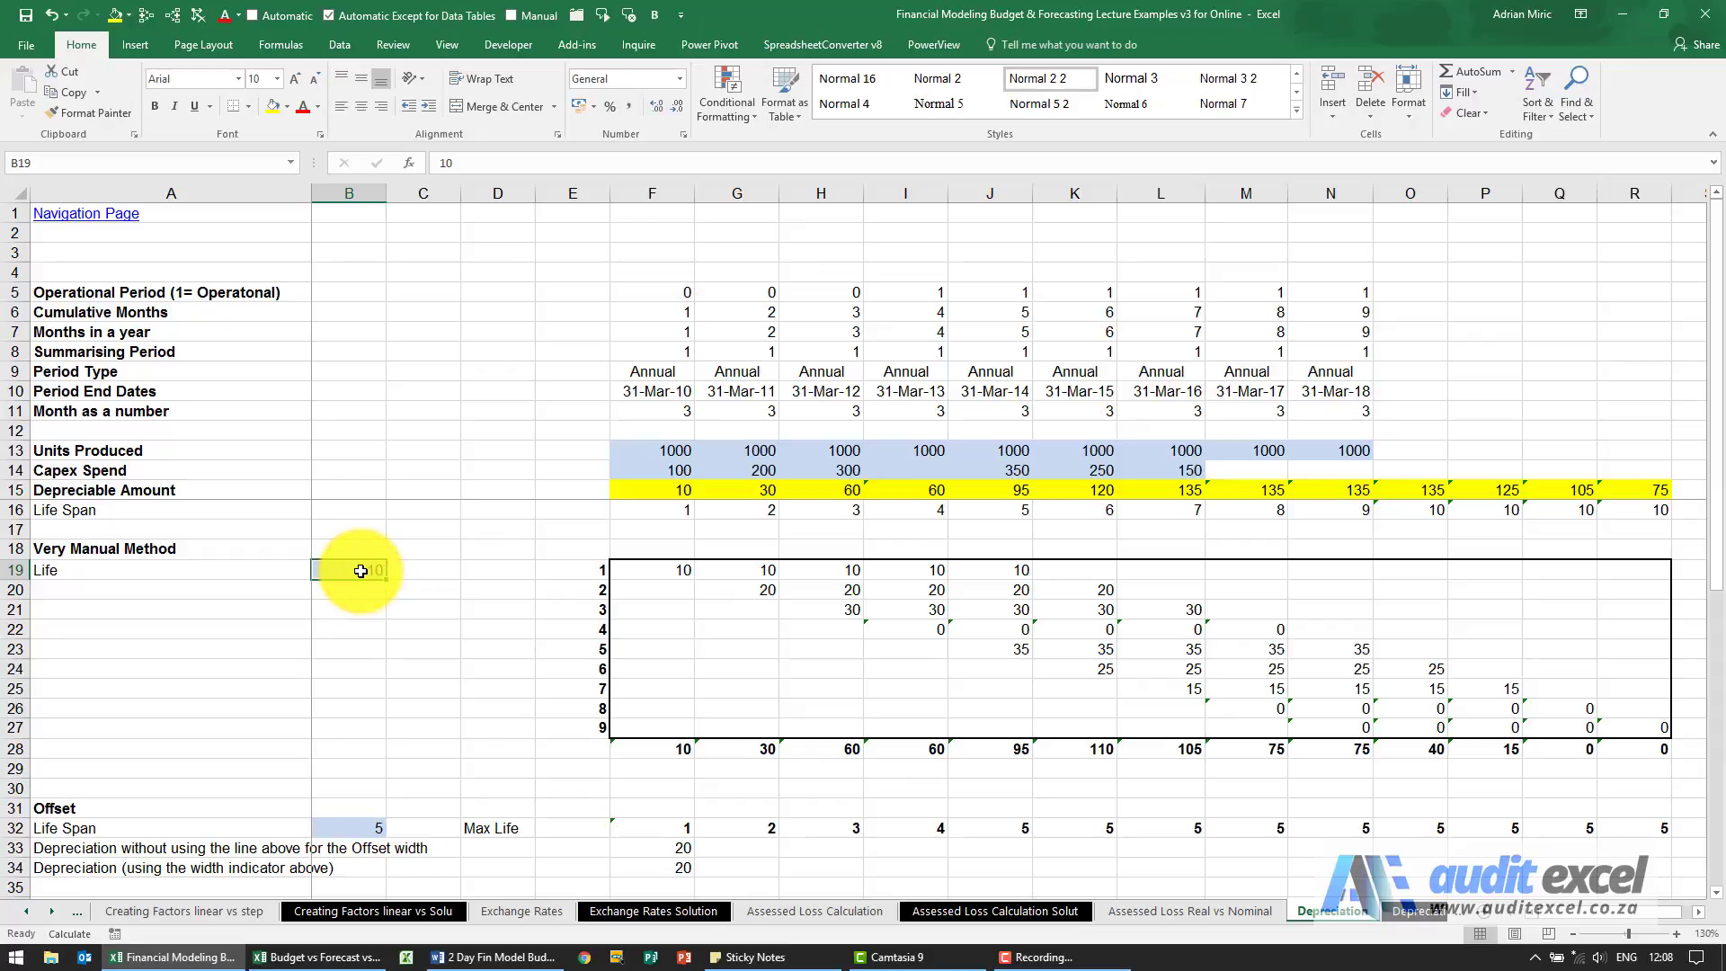